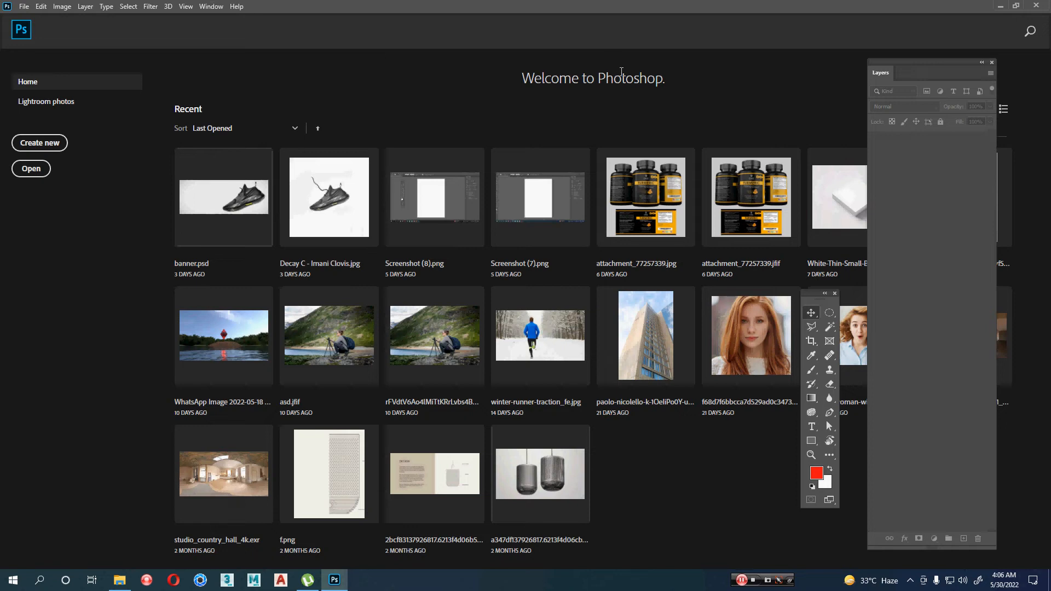
Reset the Essentials workspace to its default panel layout
click(211, 6)
mouse_move(257, 29)
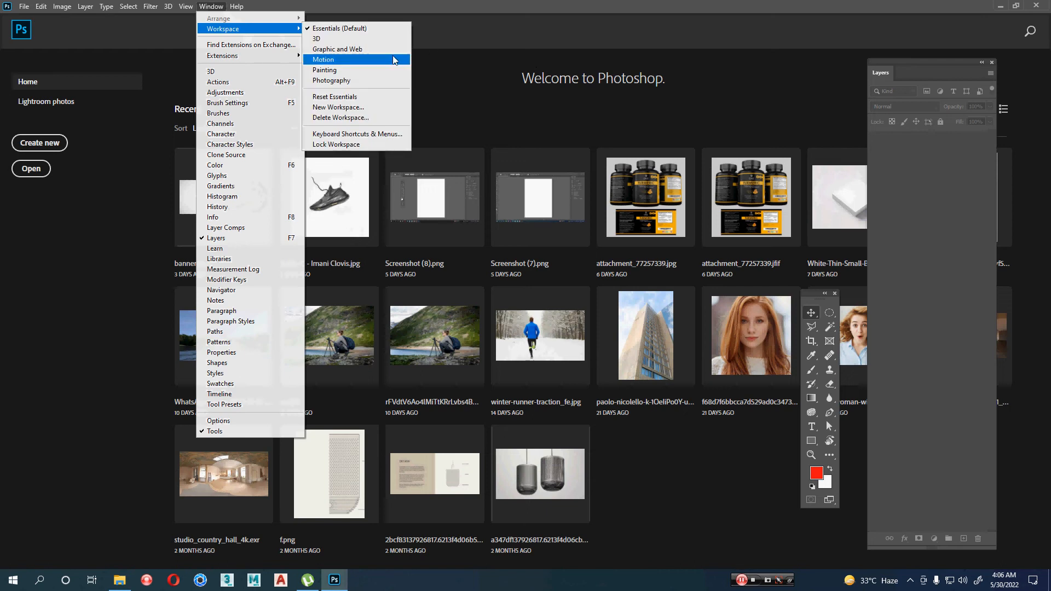
click(356, 96)
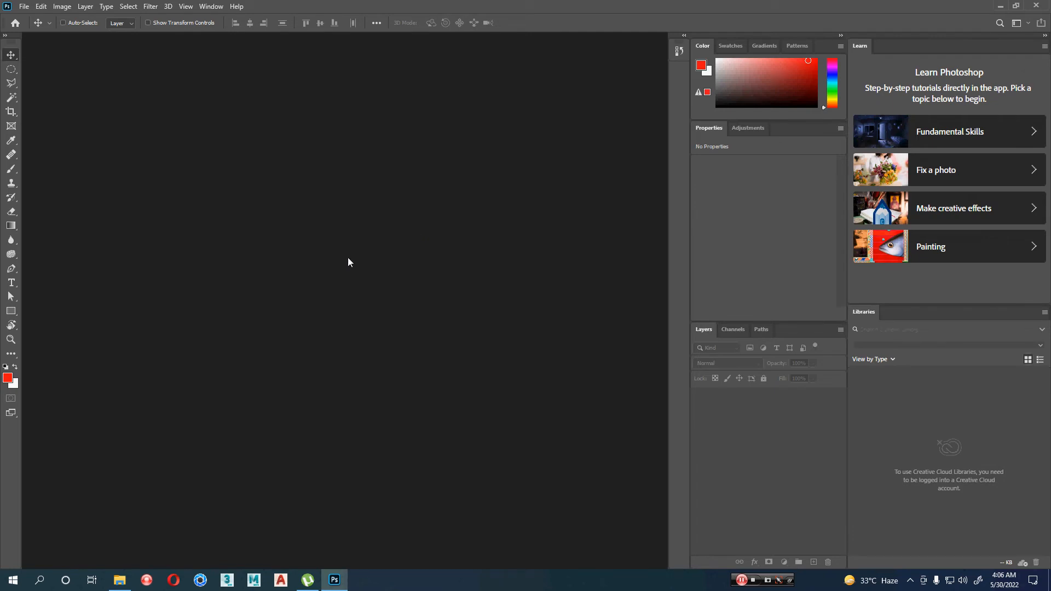
Show the tools in two columns and restore the default black and white colors
click(5, 35)
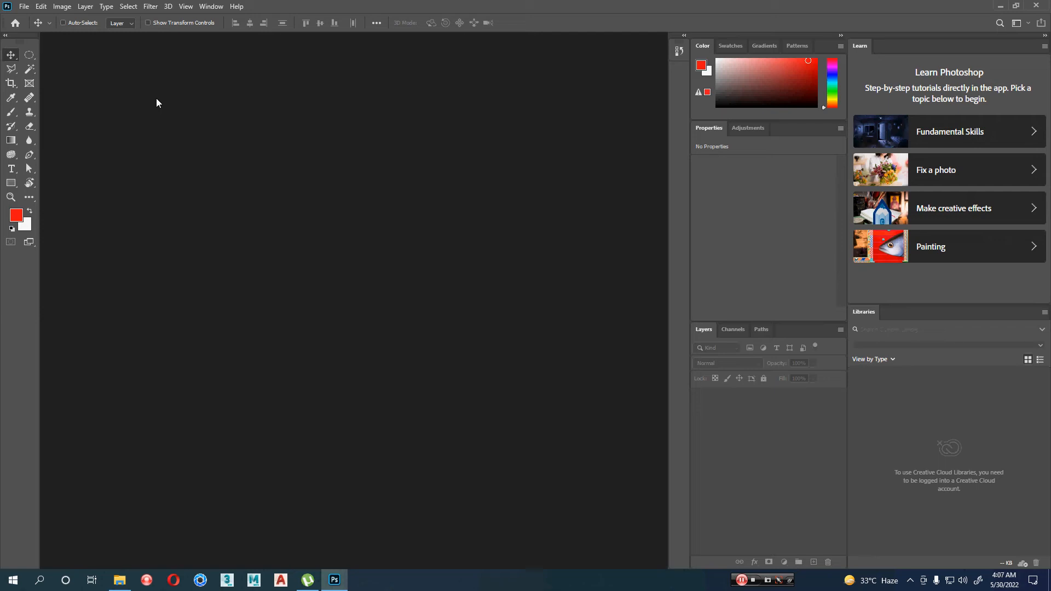
key(d)
Collapse the docked panels to icons only and gather History, Learn and Libraries into a single column with the others
click(1046, 36)
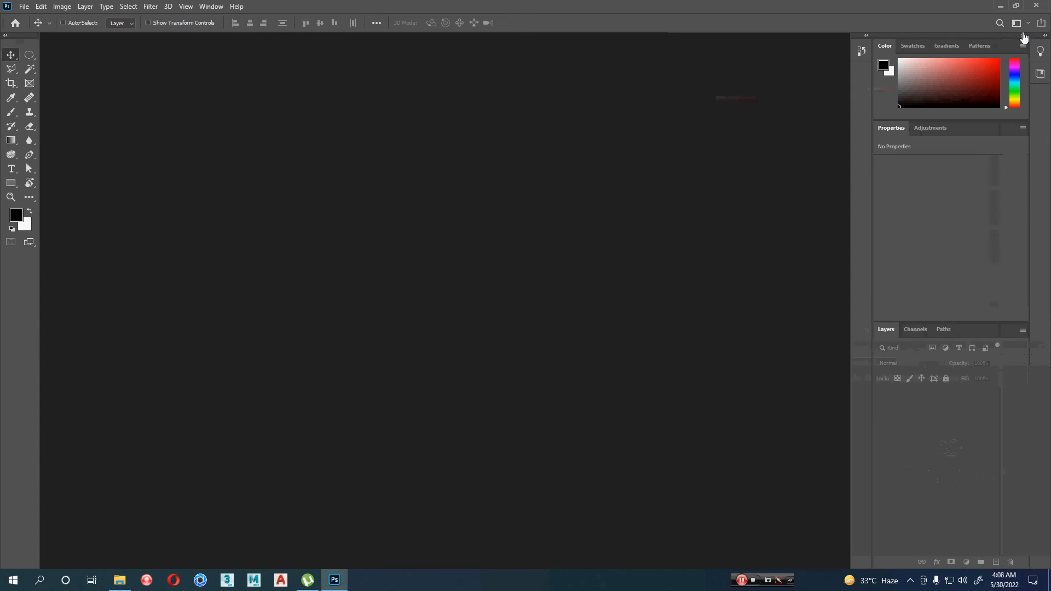
click(1023, 36)
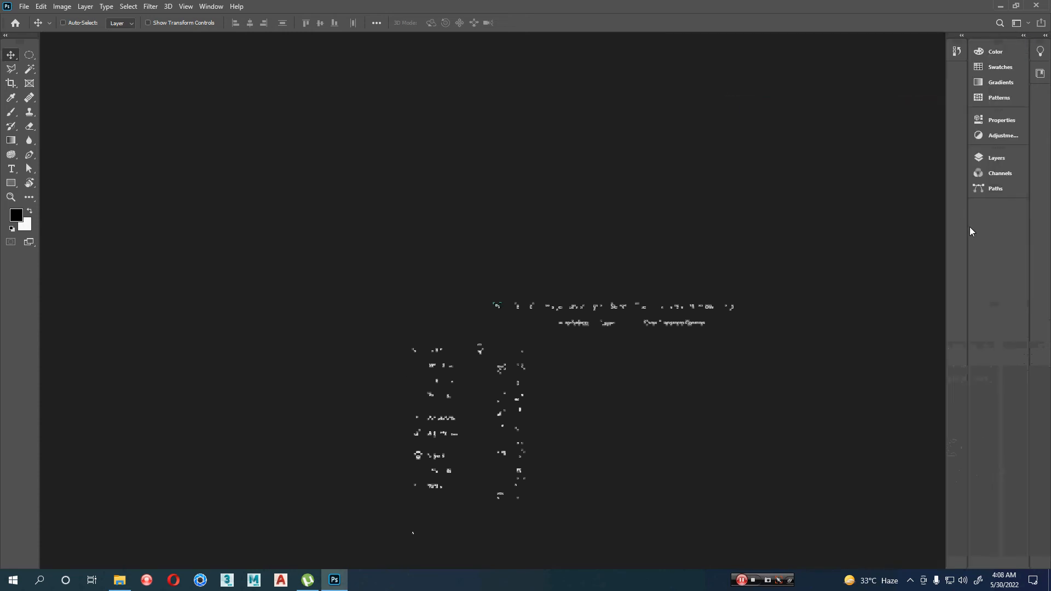
drag(971, 231, 1039, 232)
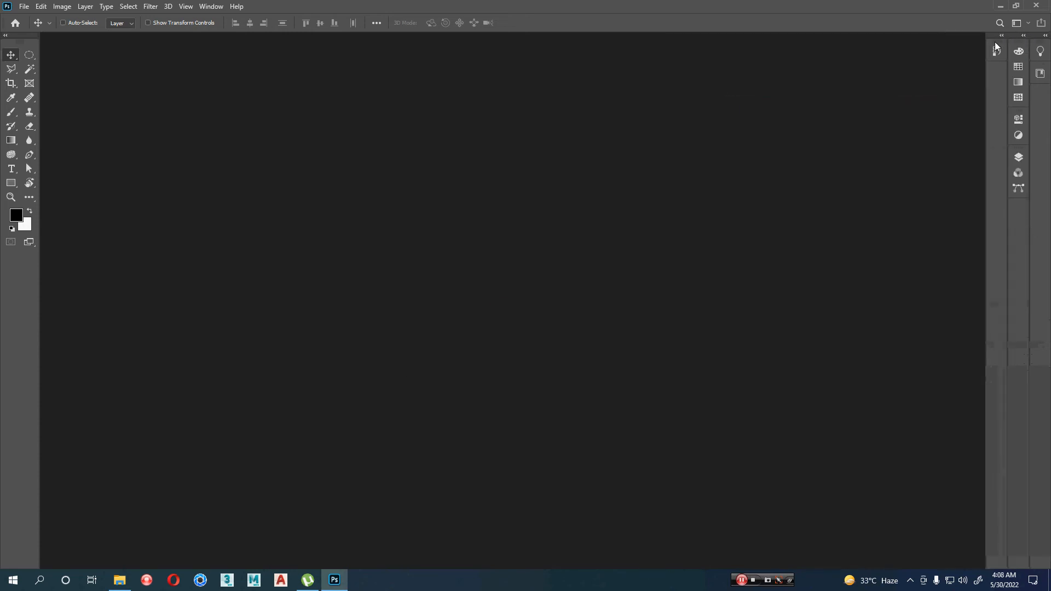
drag(996, 44, 1020, 212)
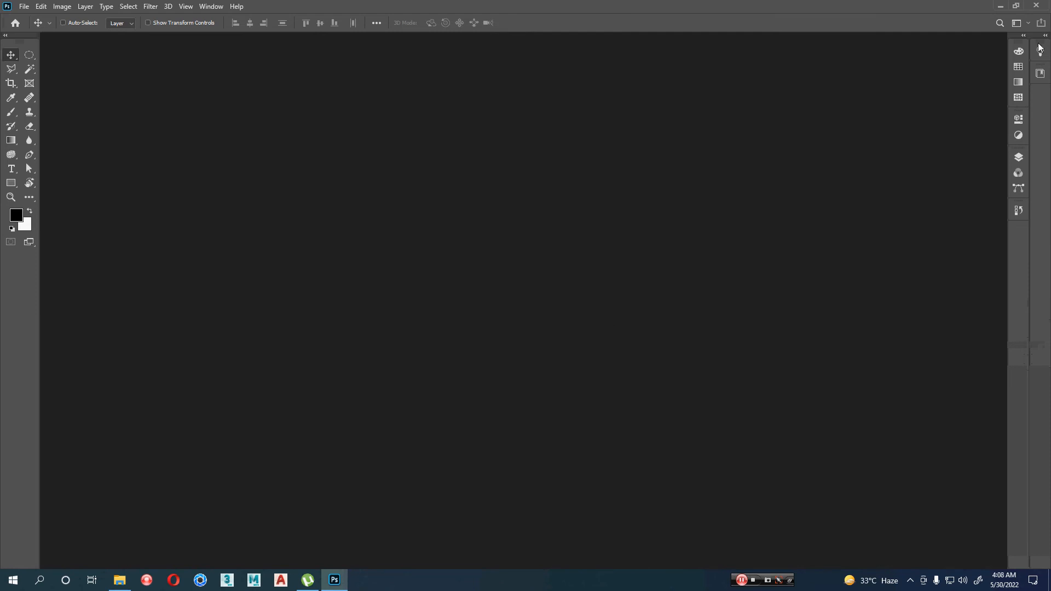
drag(1041, 48, 1020, 229)
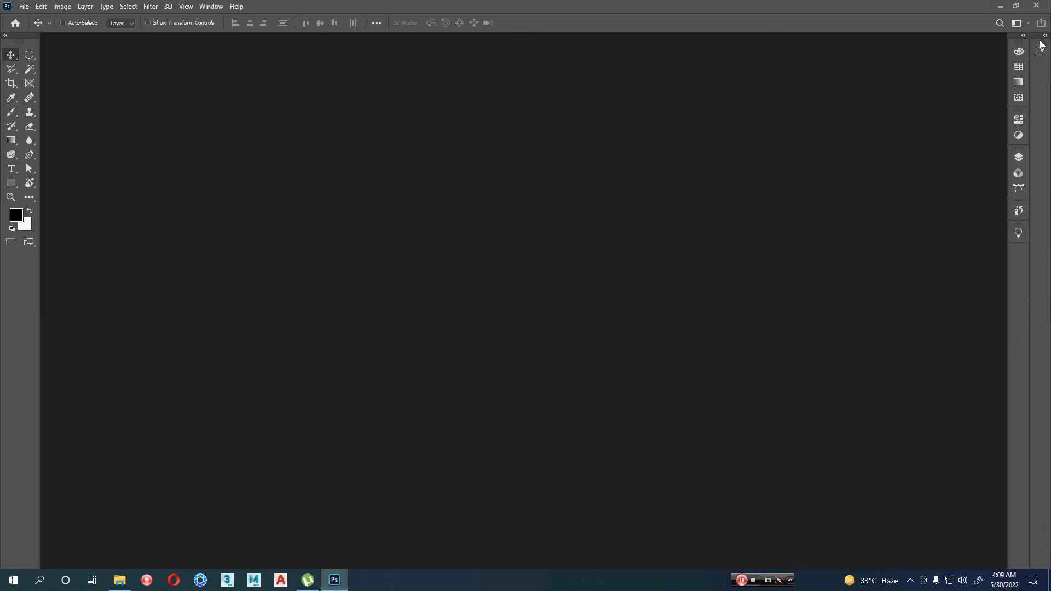
drag(1040, 48, 1019, 253)
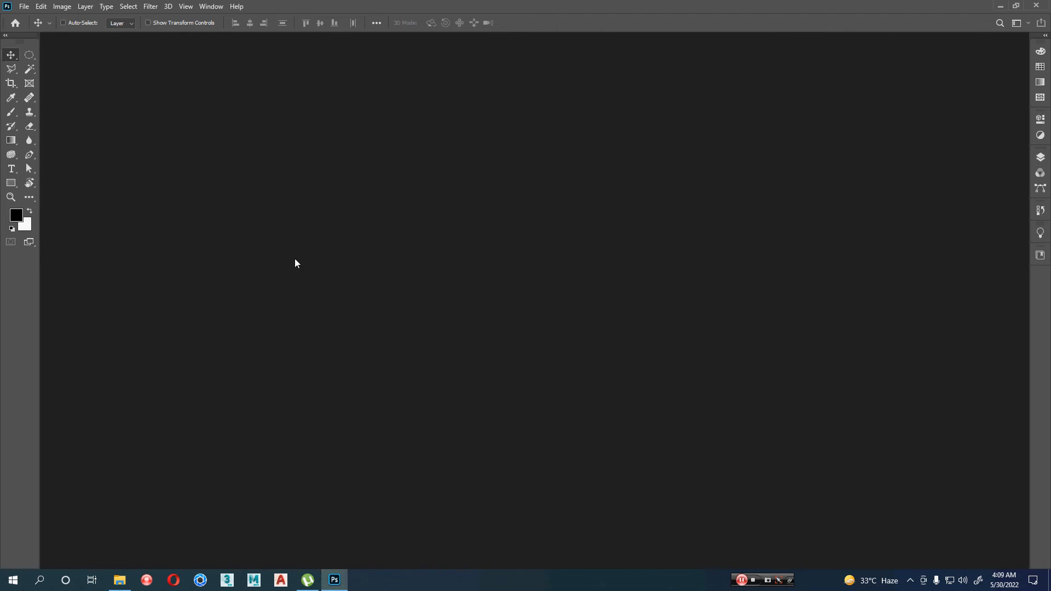
click(26, 7)
click(33, 17)
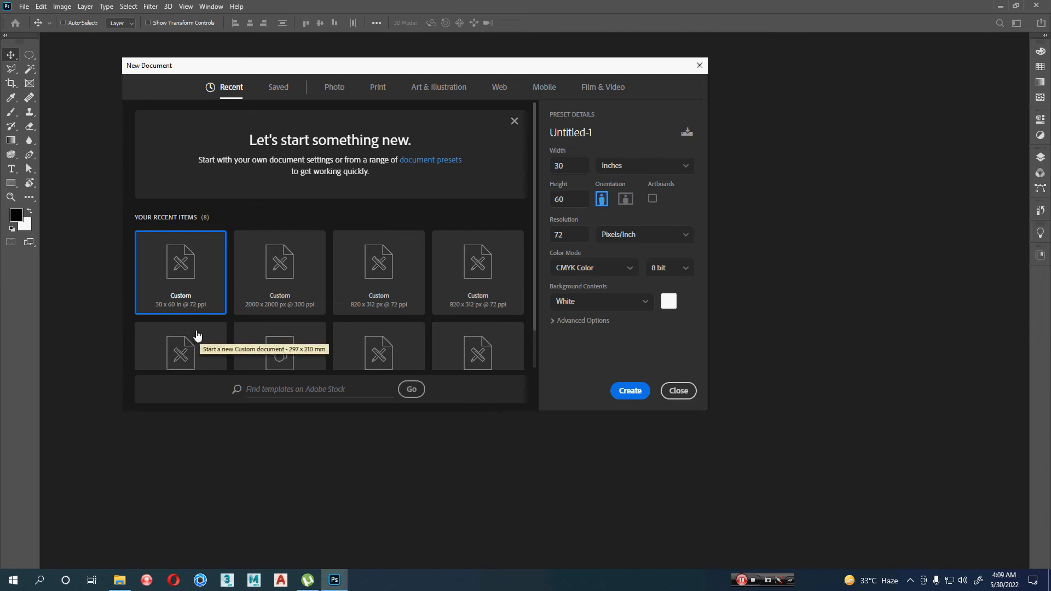
click(675, 391)
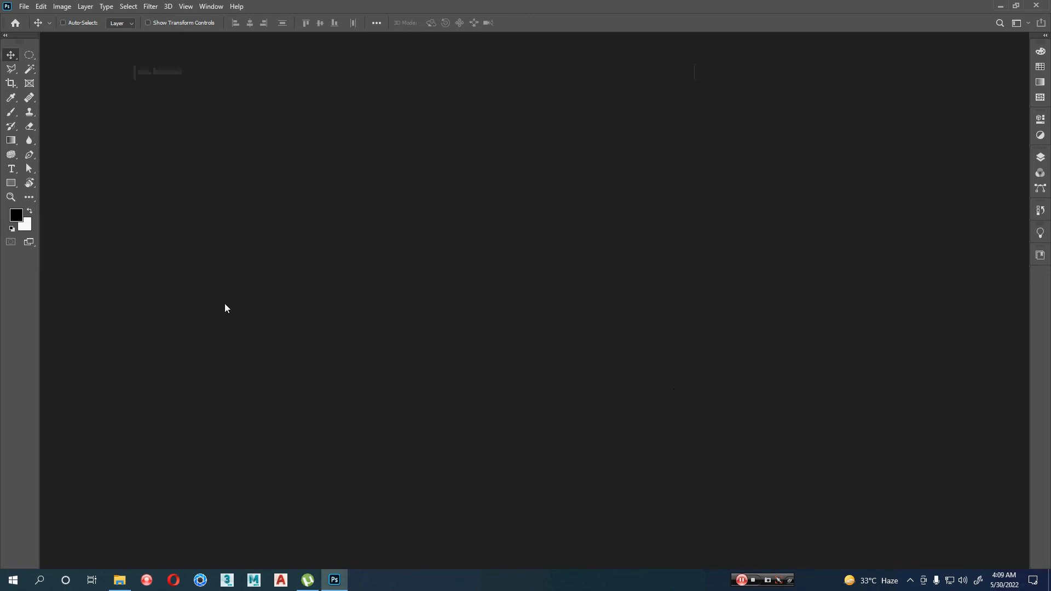
Switch to File Explorer and open the asd image from the Downloads folder in Photoshop
click(124, 581)
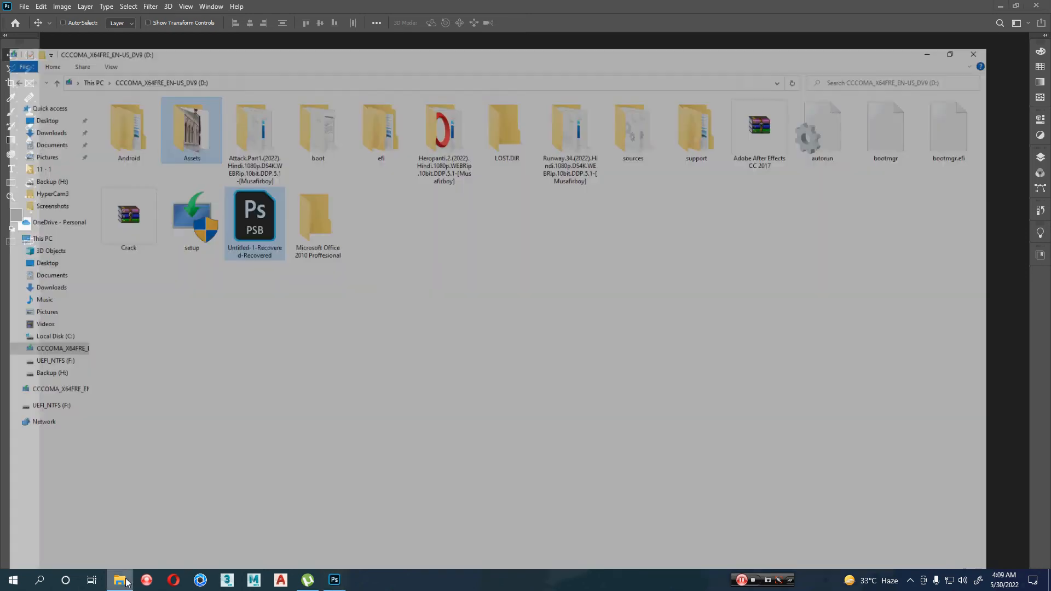
click(126, 583)
right_click(122, 580)
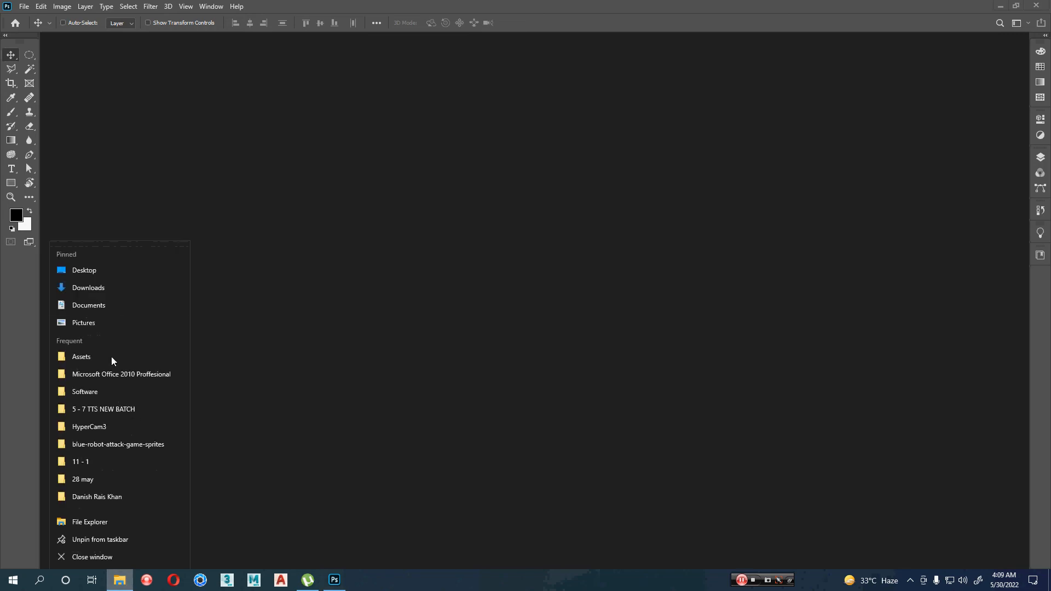
click(102, 289)
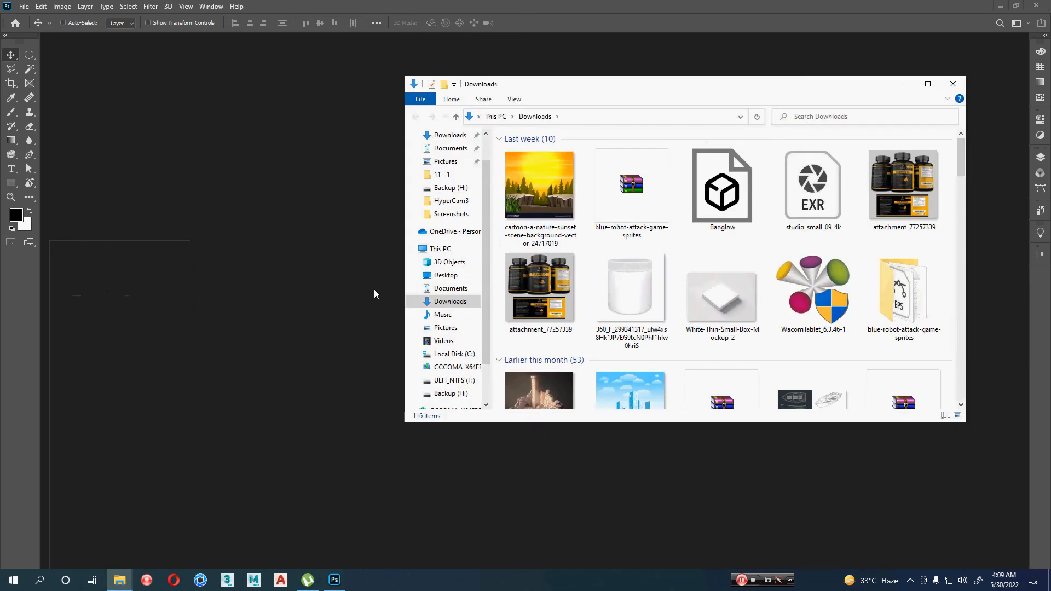
double_click(800, 84)
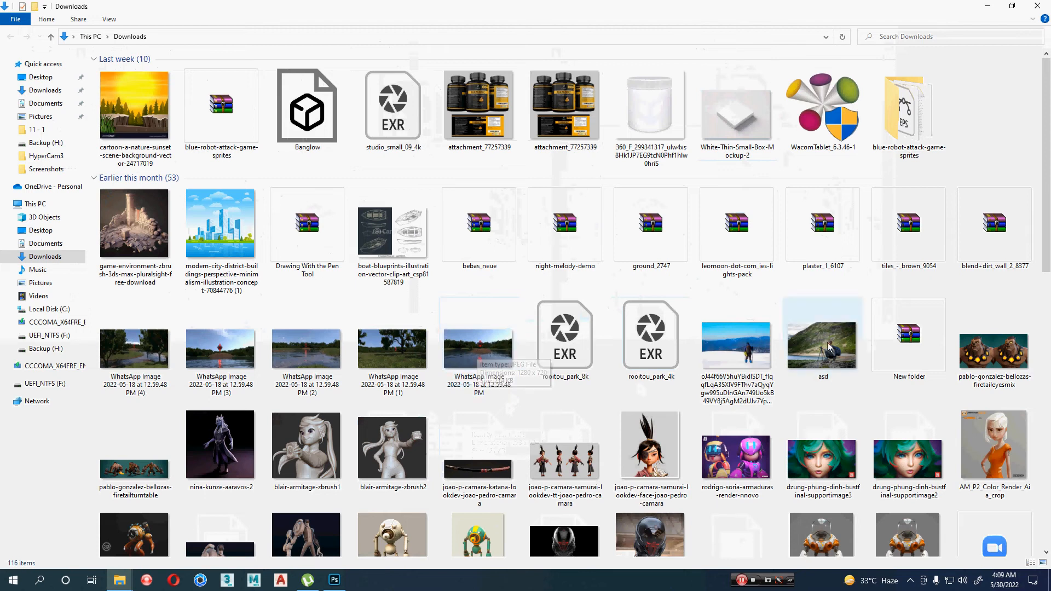
drag(821, 353, 587, 263)
key(alt+Tab)
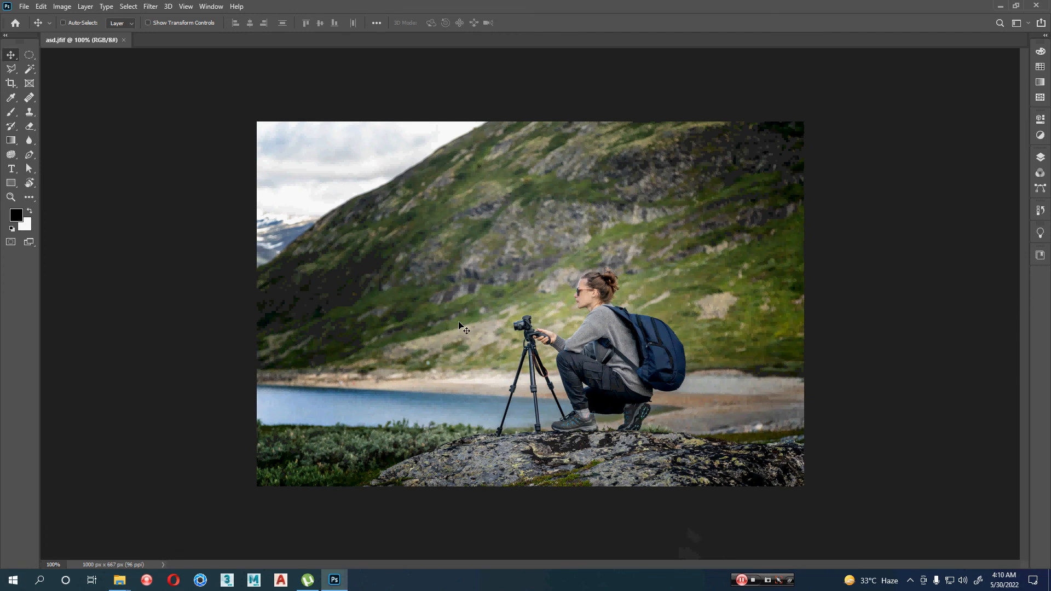
click(26, 6)
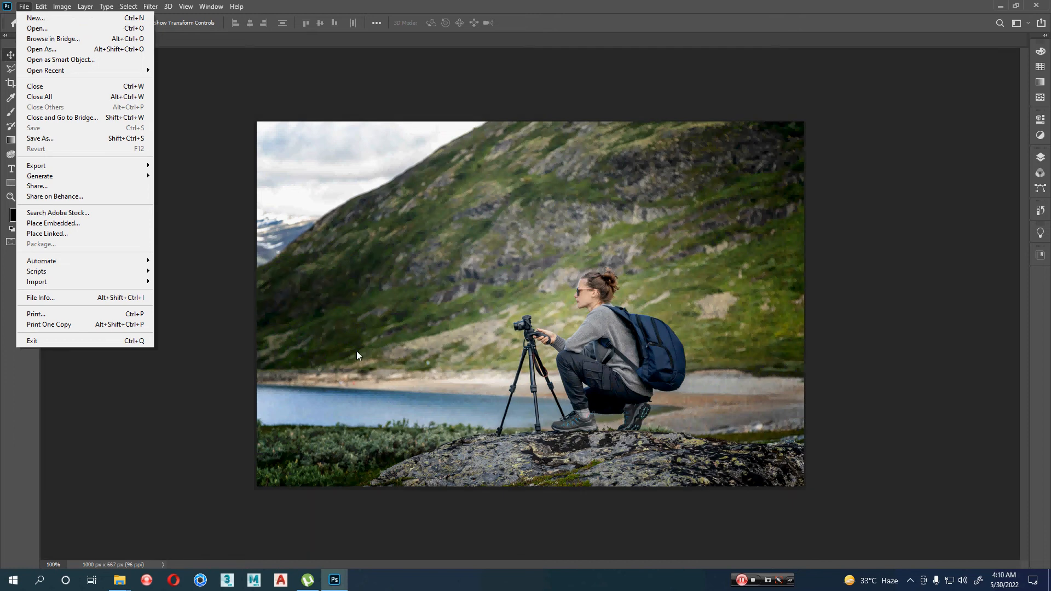
click(441, 402)
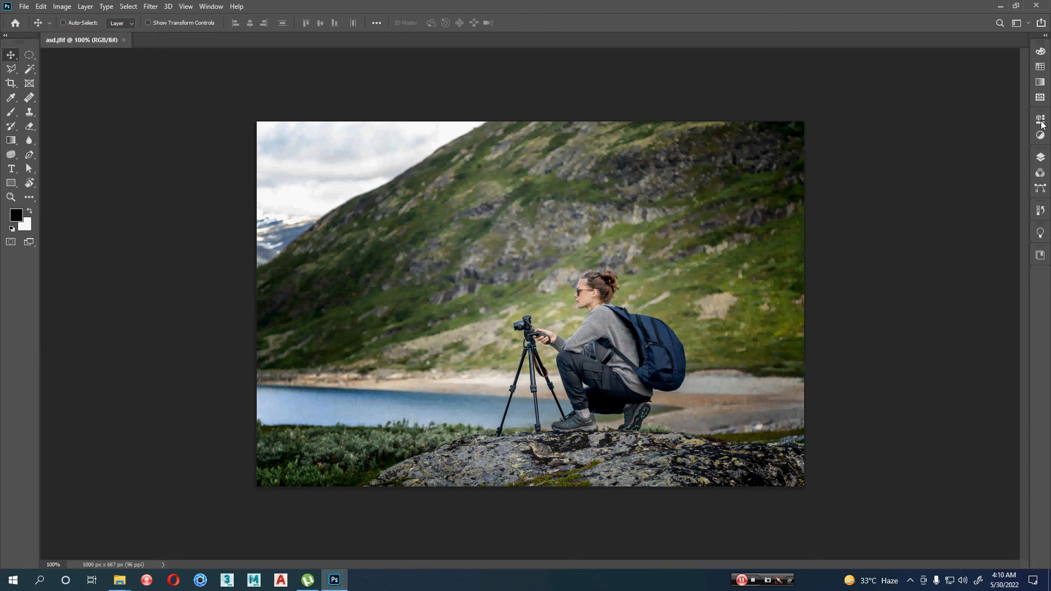
Float the Layers panel next to the docked icons and lengthen it to nearly the full canvas height
click(1042, 158)
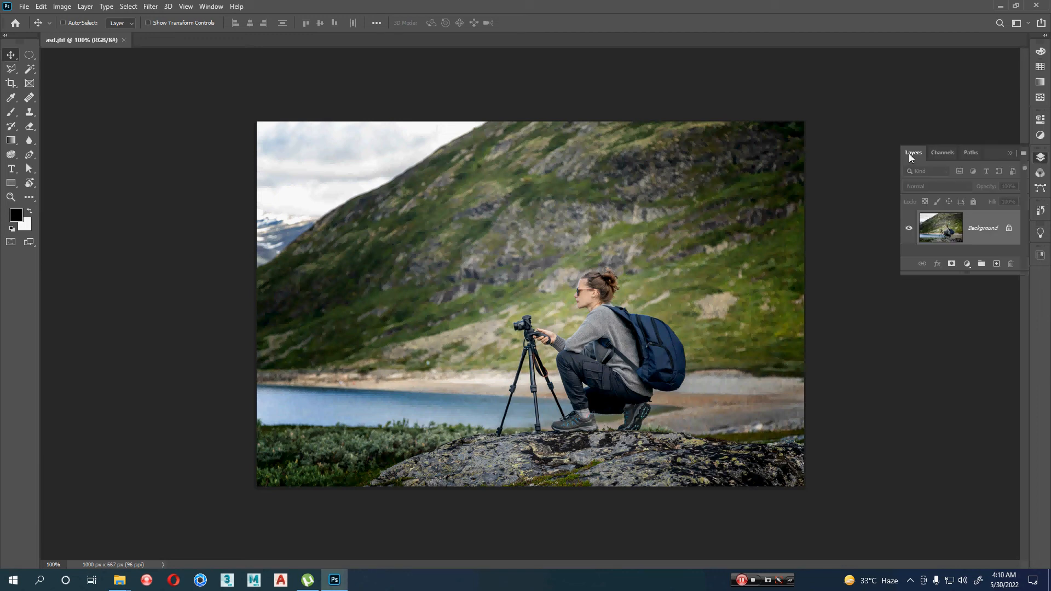
drag(910, 156, 795, 153)
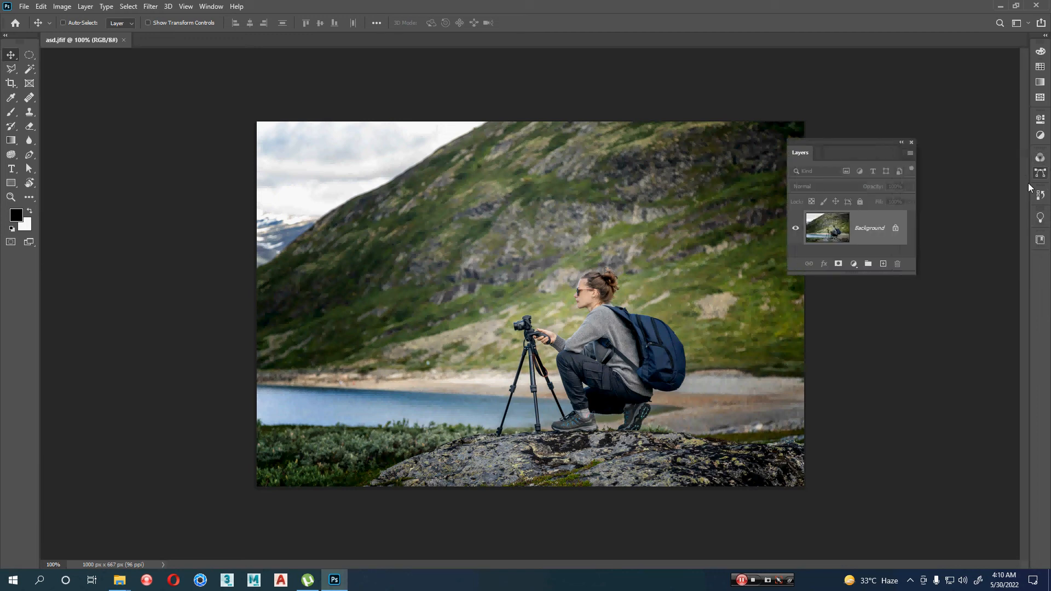
drag(882, 145, 961, 58)
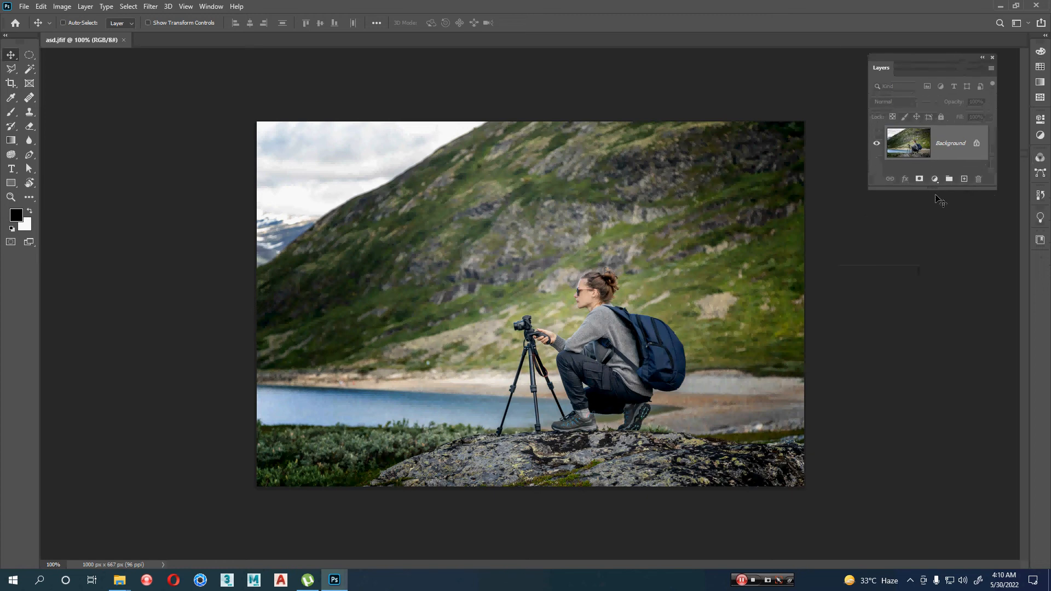
drag(933, 195, 968, 515)
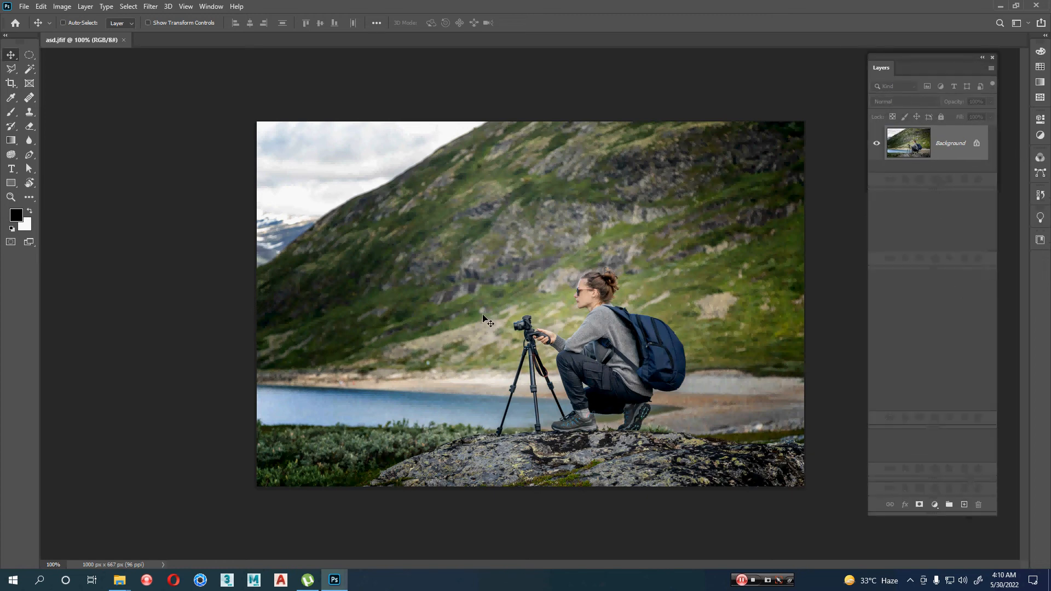
Unlock the Background layer and widen the Layers panel
click(978, 145)
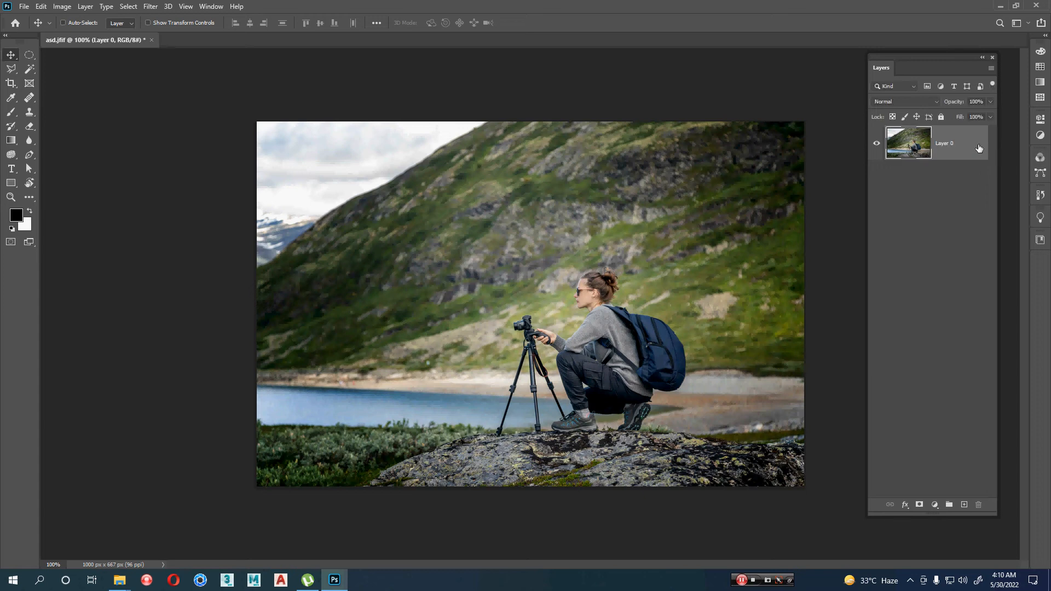
drag(866, 263, 813, 265)
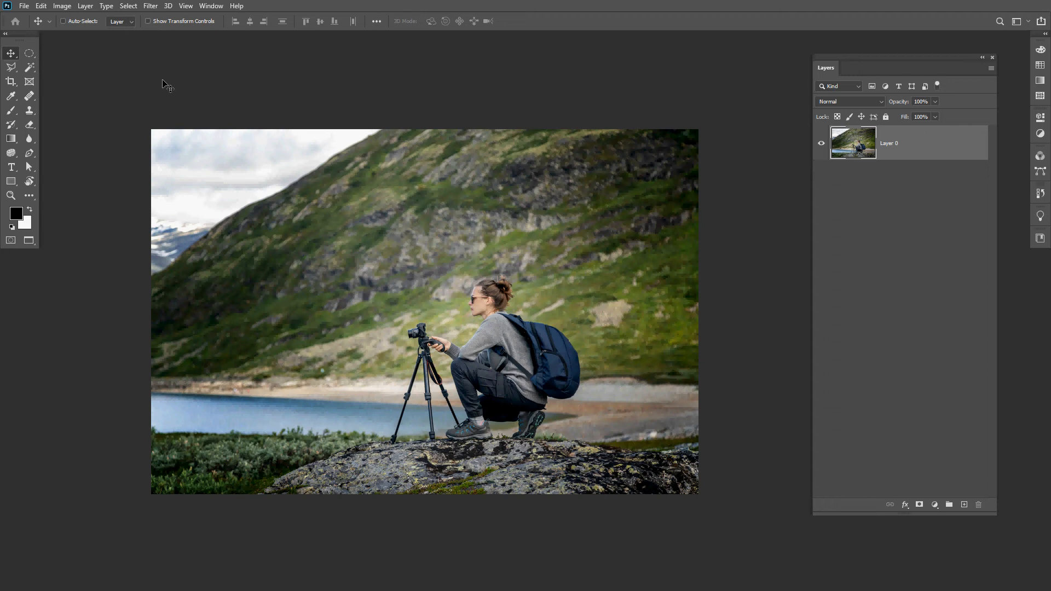
Apply a Gaussian Blur with a radius of 9.0 pixels to the photo layer
click(149, 7)
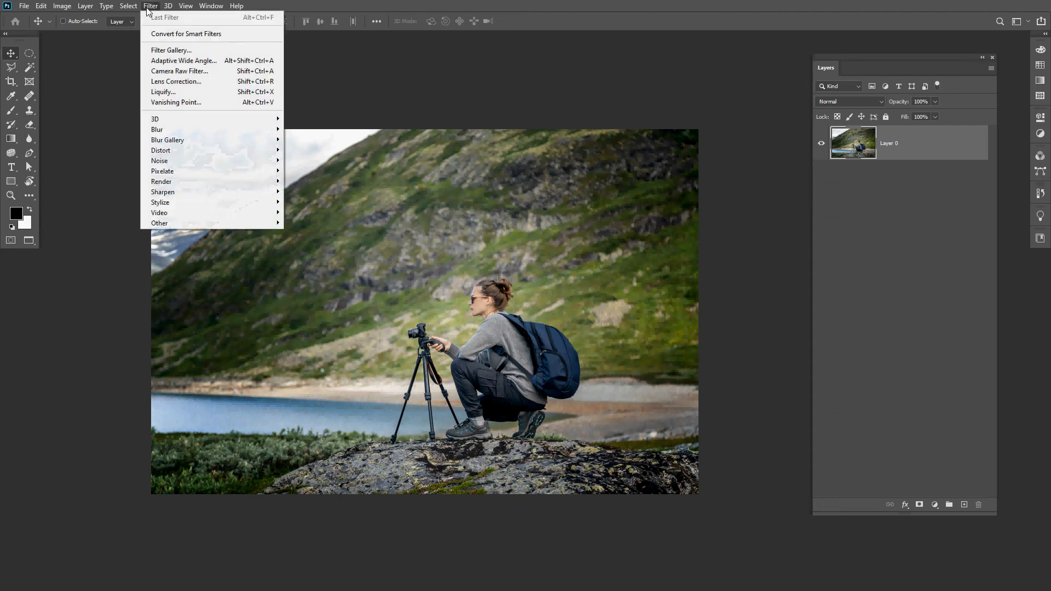
mouse_move(171, 131)
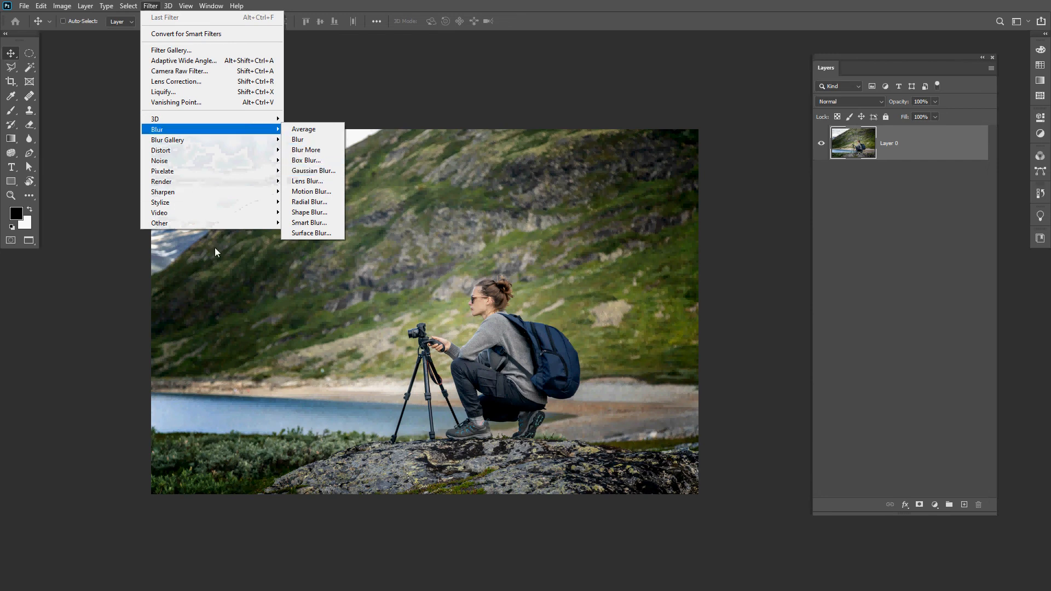
mouse_move(198, 144)
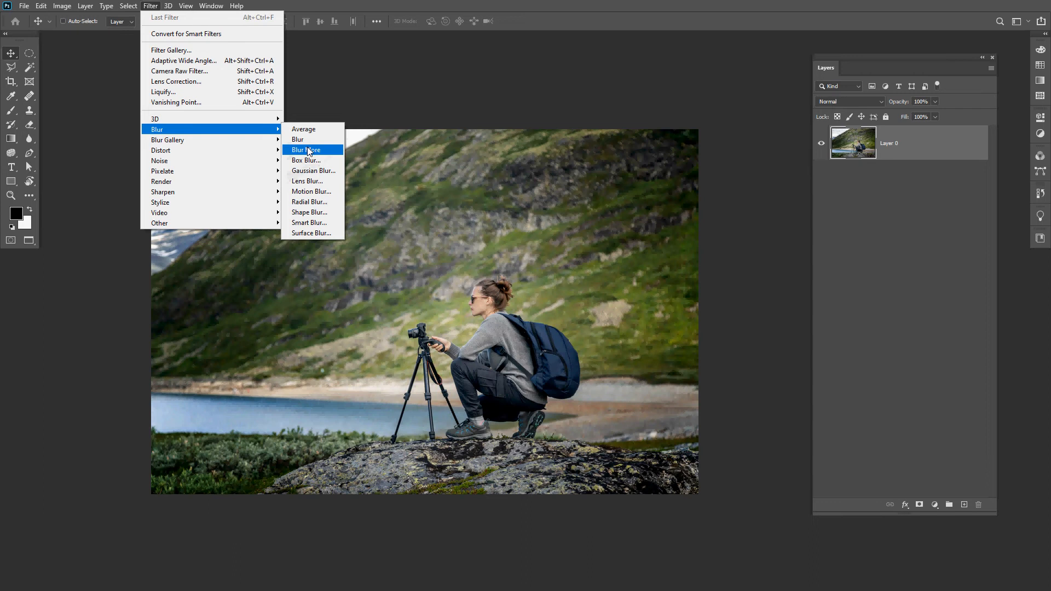
click(313, 171)
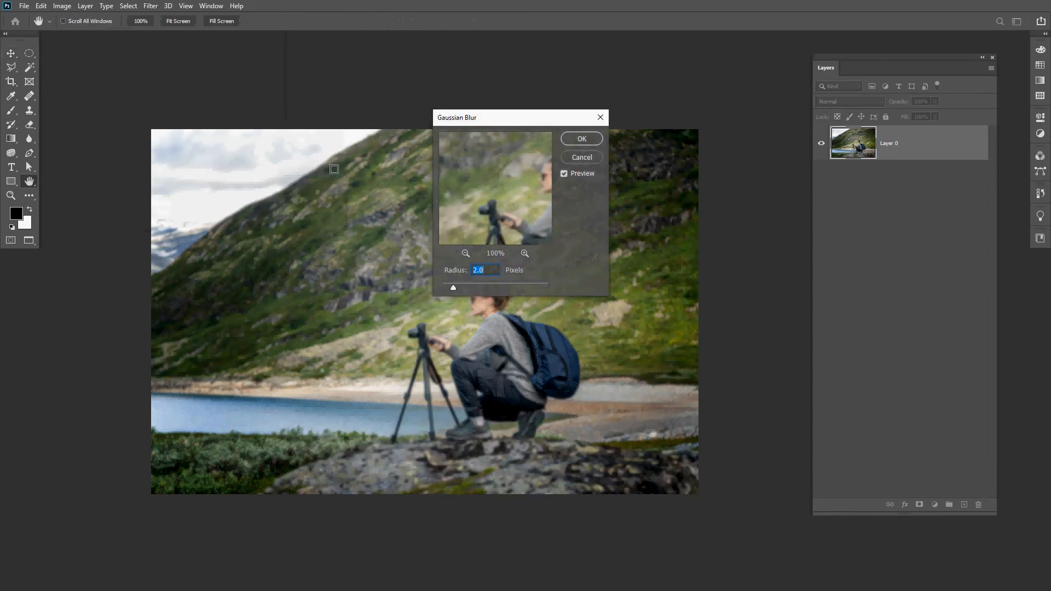
drag(462, 286, 482, 287)
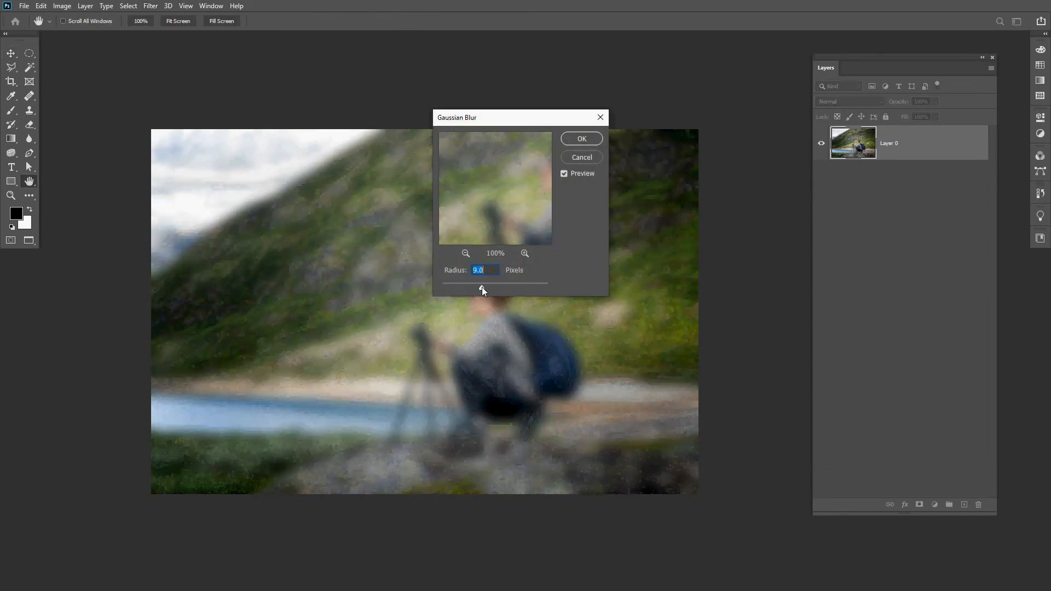
drag(516, 126, 605, 120)
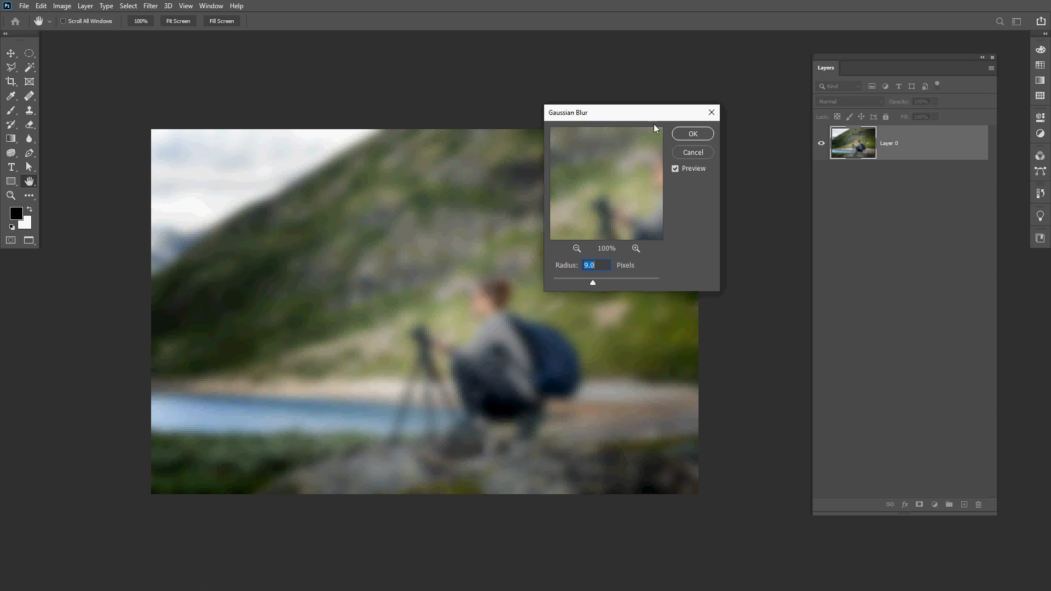
click(692, 134)
Undo the Gaussian Blur on the photo layer
key(v)
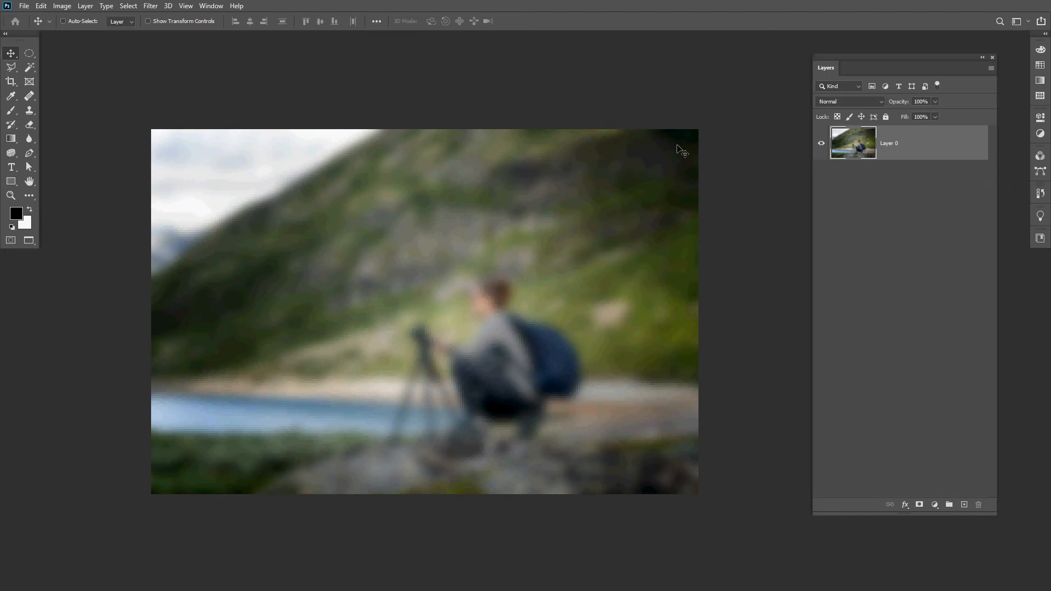
key(ctrl)
key(ctrl+z)
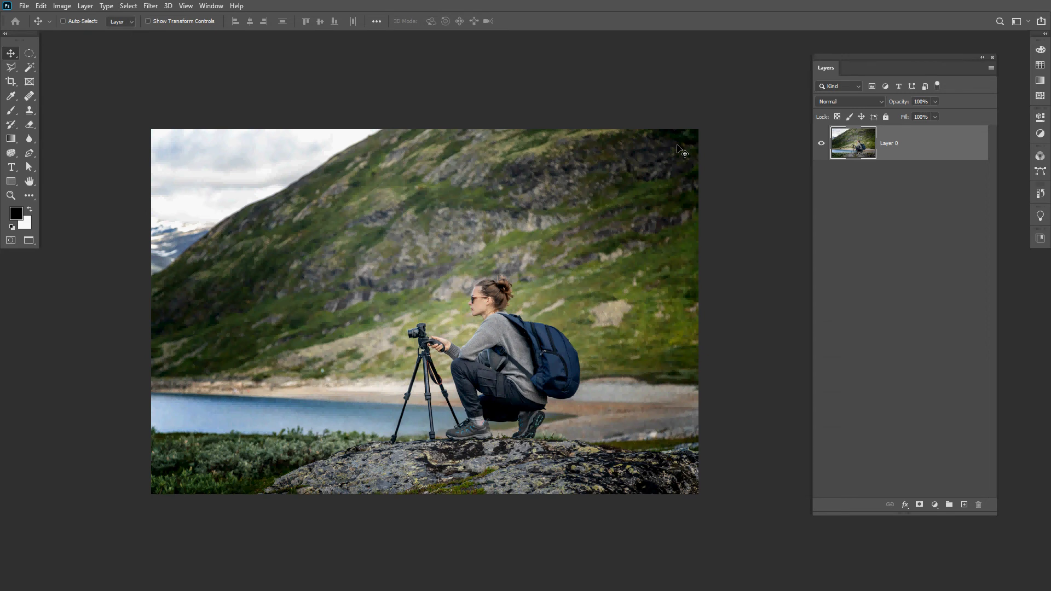
Convert the photo layer to a Smart Object
right_click(931, 143)
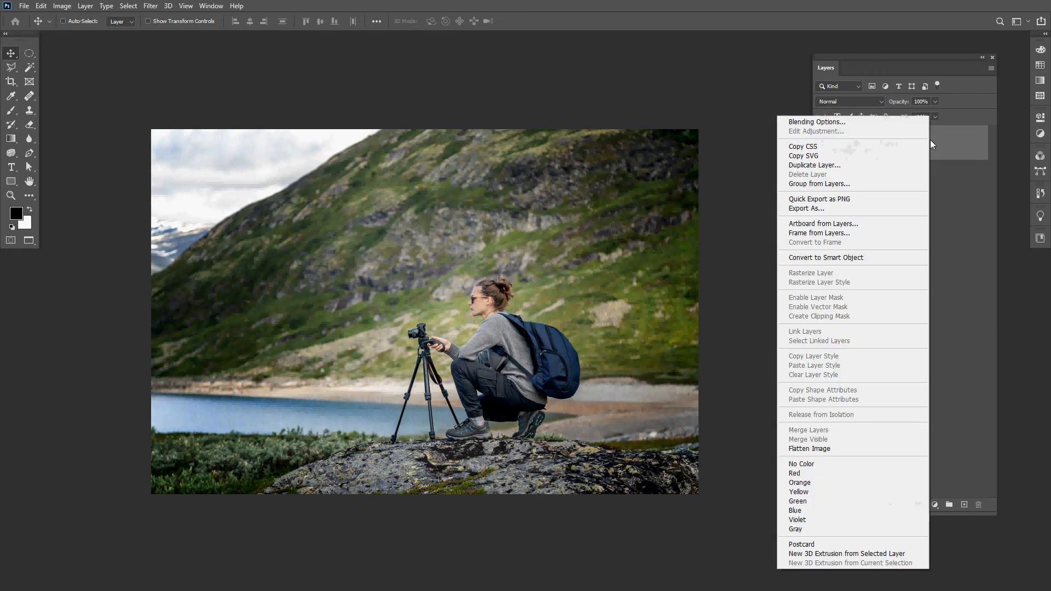
click(877, 262)
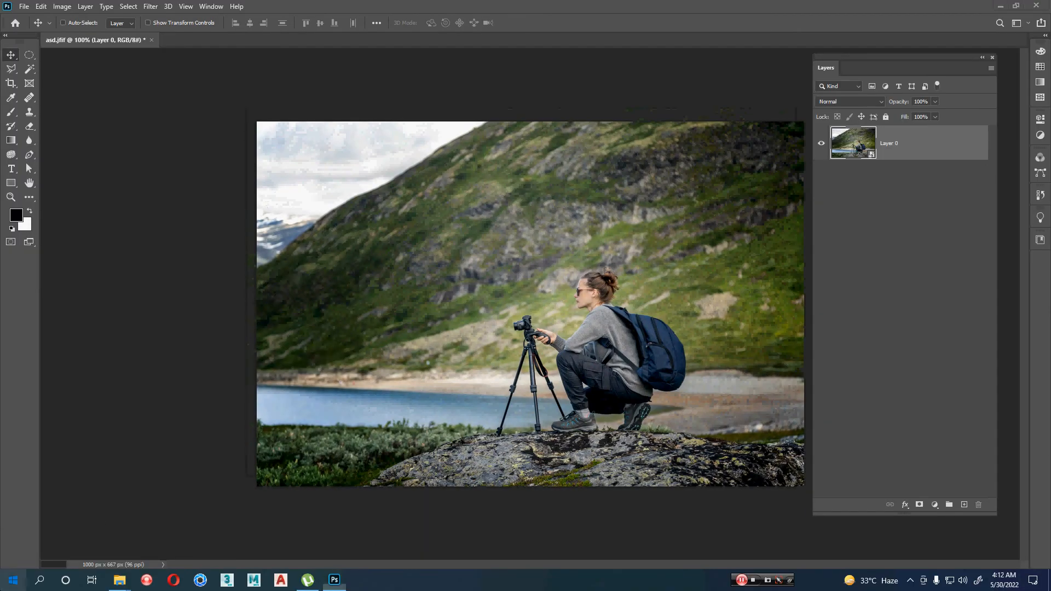
click(13, 580)
click(104, 471)
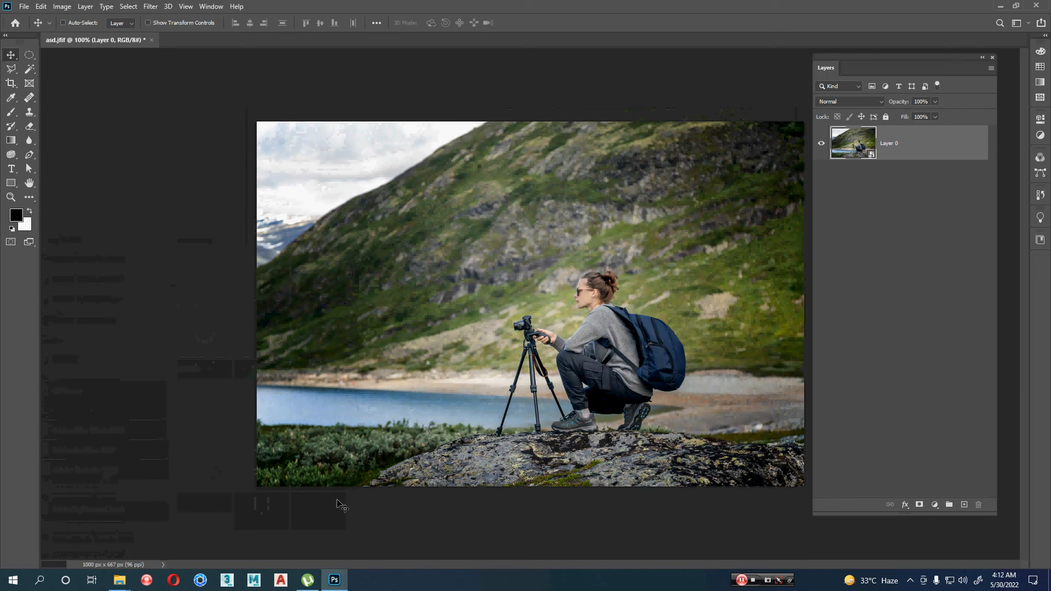
Switch the document to the full-screen view with menu bar and shift the photo clear of the Layers panel
mouse_move(369, 578)
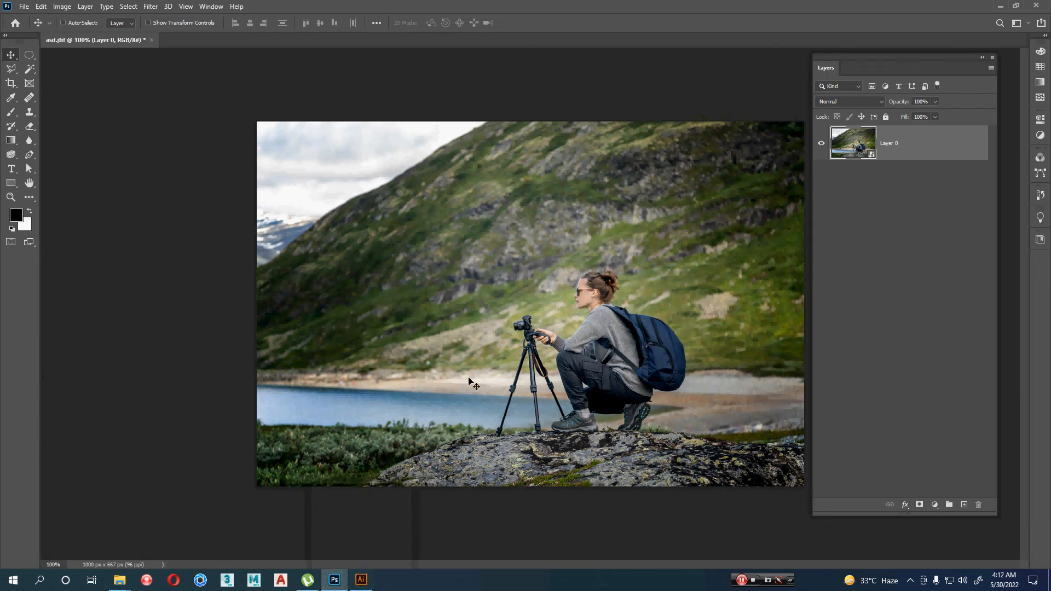
key(f)
drag(581, 371, 467, 379)
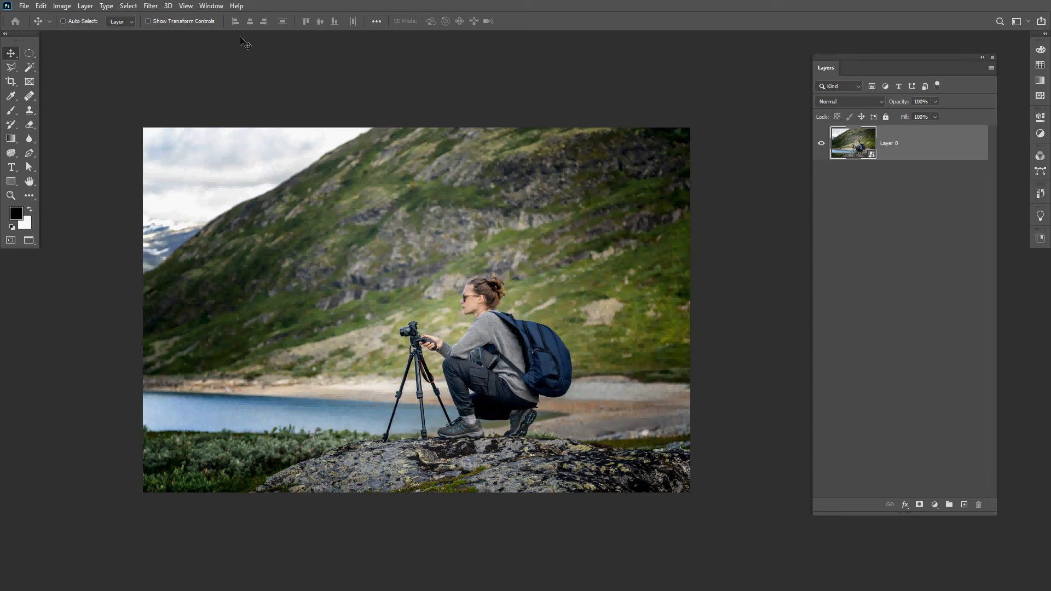
Apply a Gaussian Blur smart filter with a radius of 9.0 pixels to the photo Smart Object
click(151, 6)
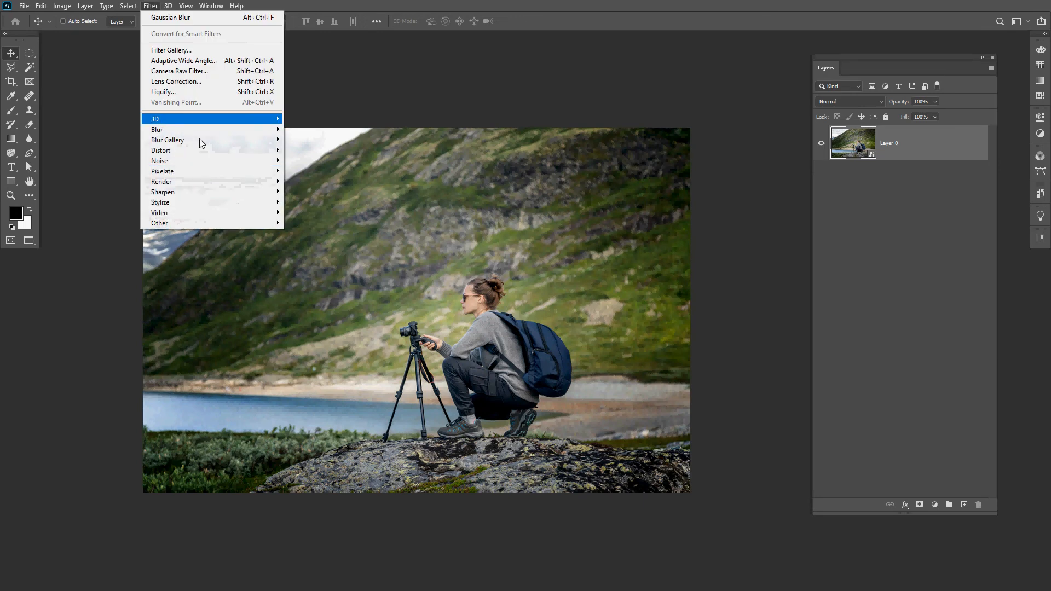
click(180, 18)
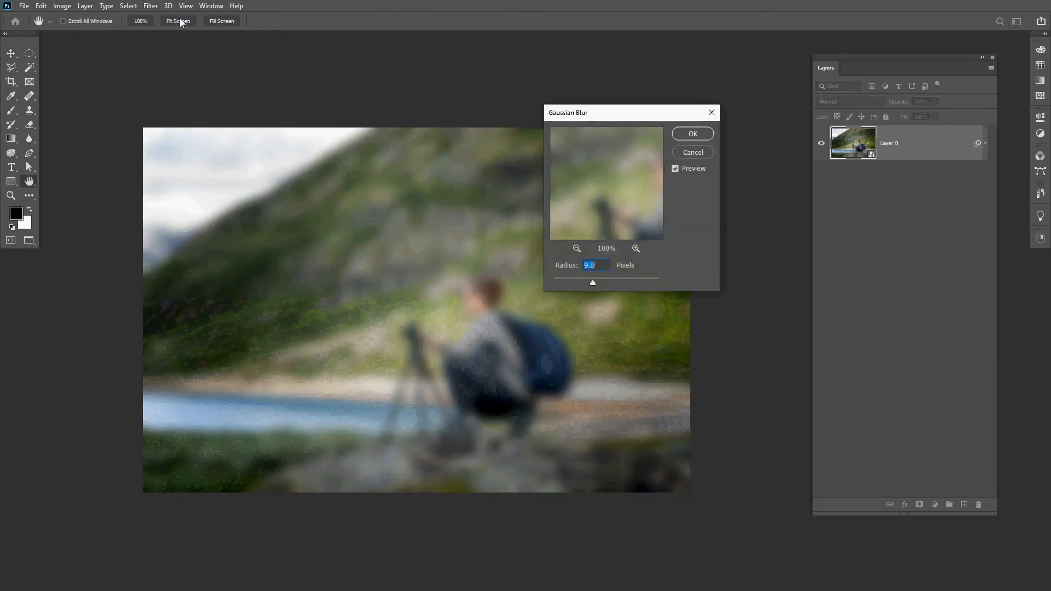
click(691, 135)
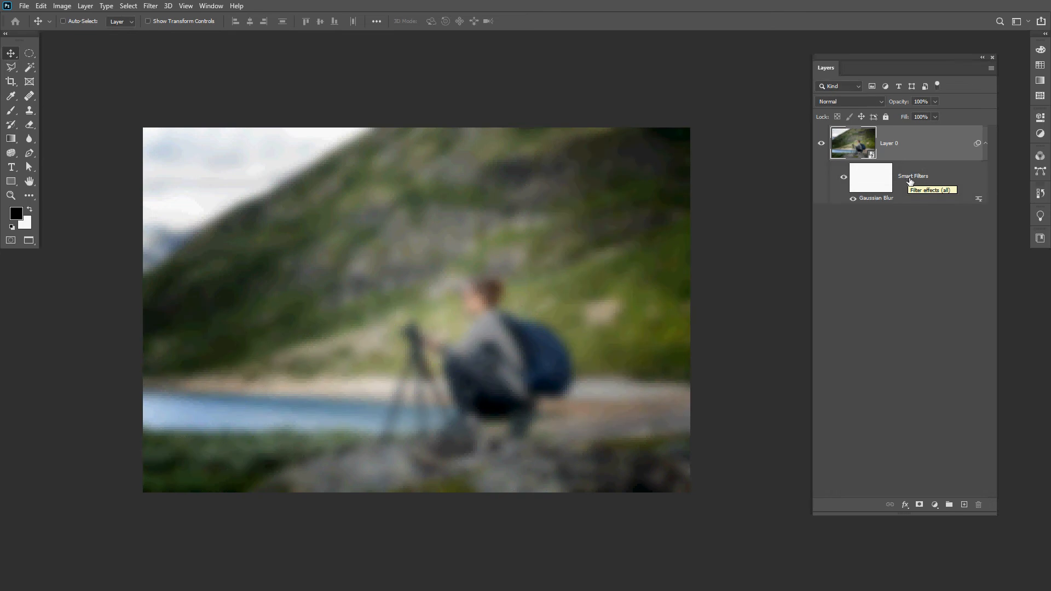
Try a 0.9-pixel radius on the Gaussian Blur smart filter, cancel it, and undo back to before the Smart Object conversion
double_click(874, 199)
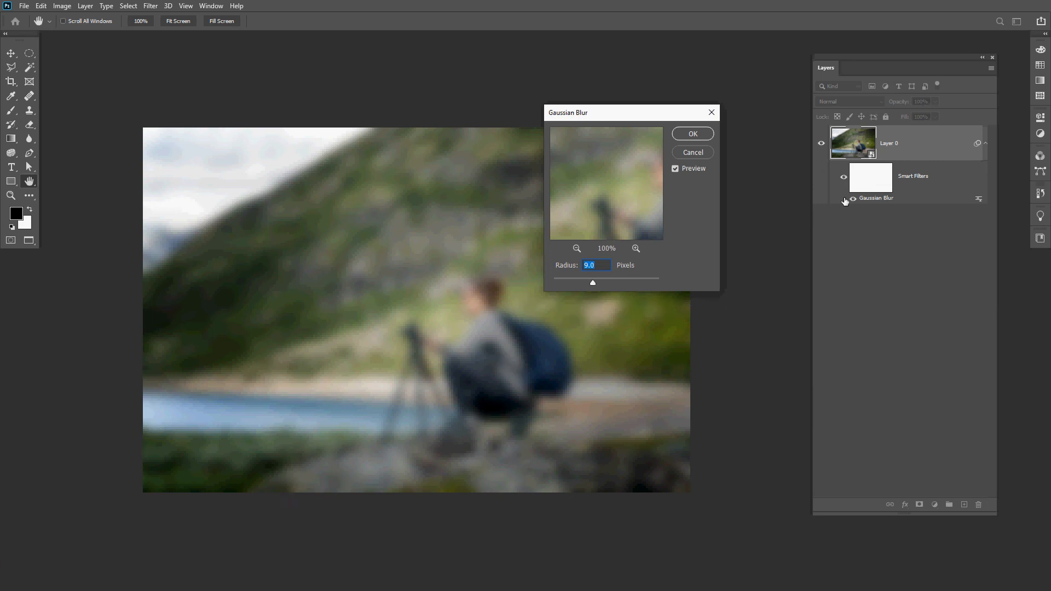
drag(593, 283, 558, 283)
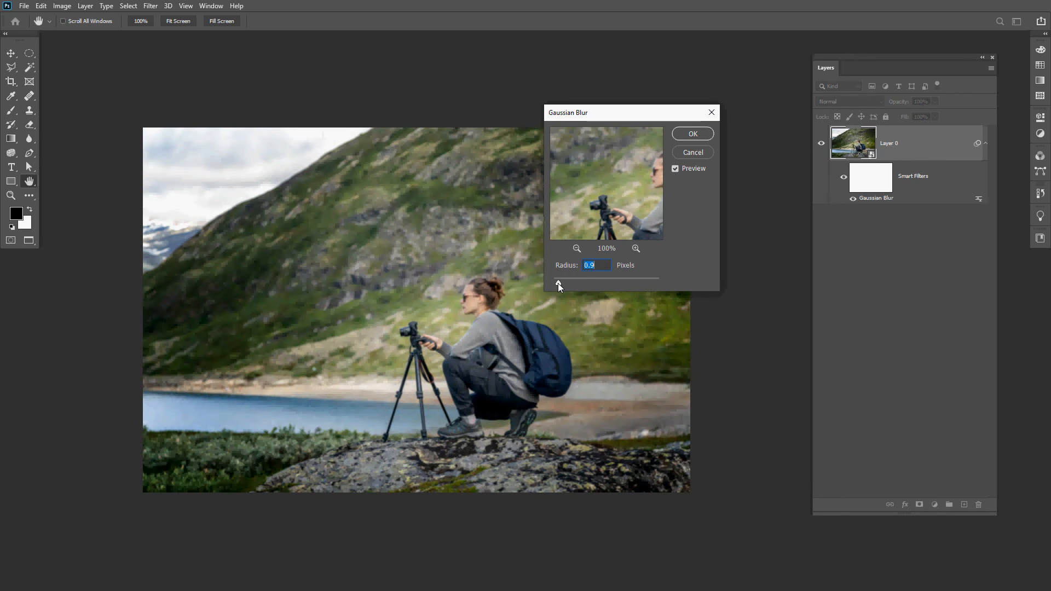
click(694, 153)
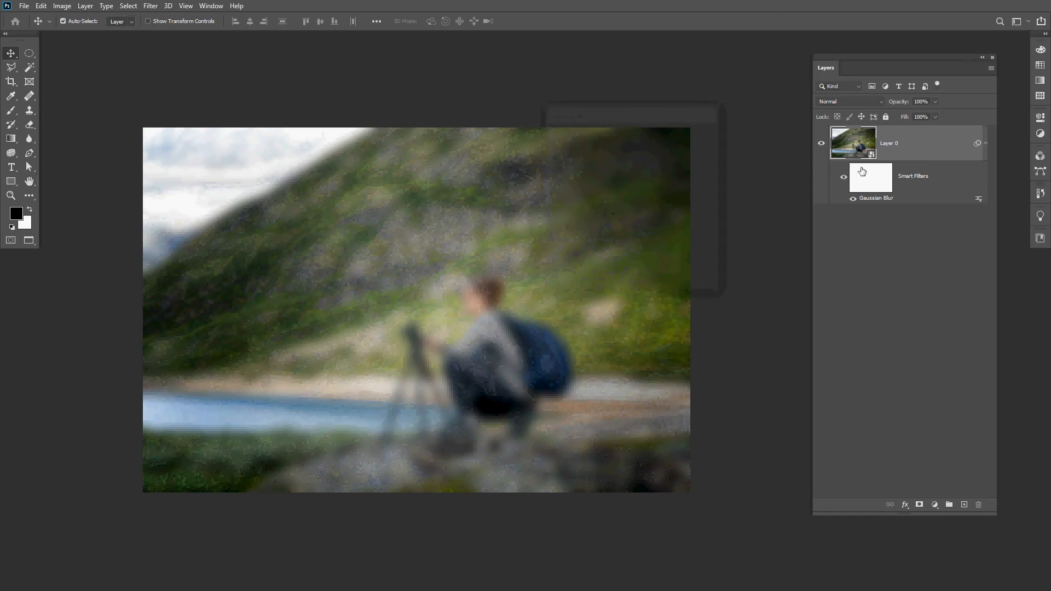
key(ctrl+z)
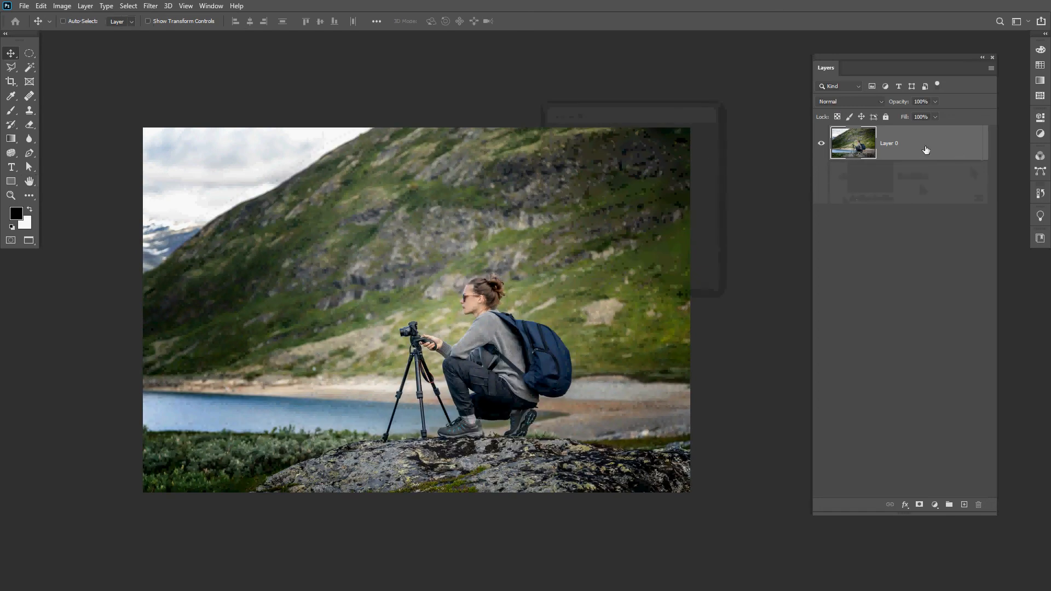
Convert the photo layer to a Smart Object again and apply a Gaussian Blur of 9.0 pixels to it
right_click(943, 146)
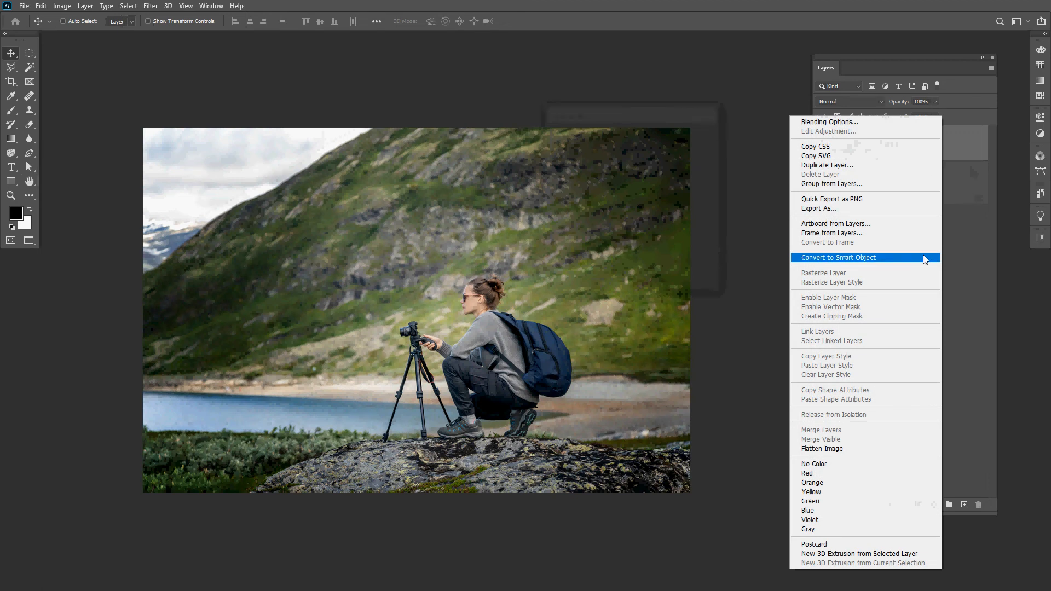
click(924, 257)
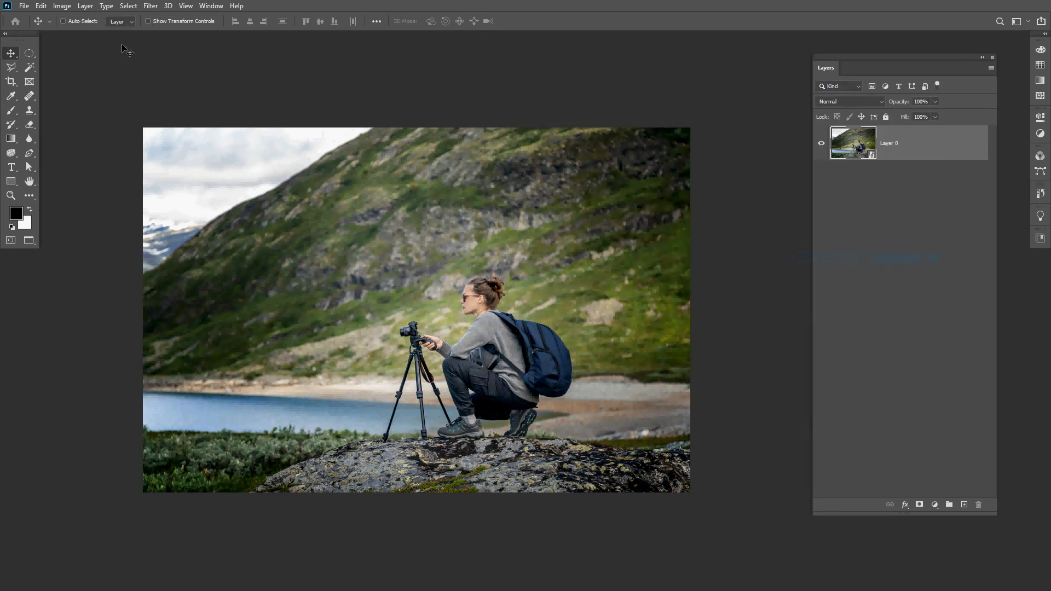
click(153, 7)
click(171, 17)
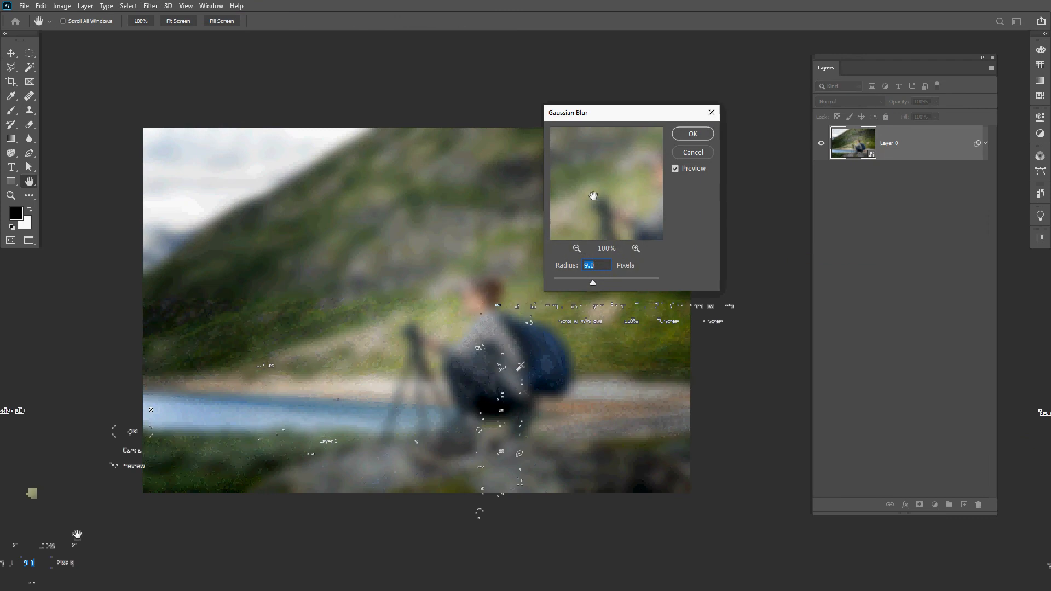
click(693, 131)
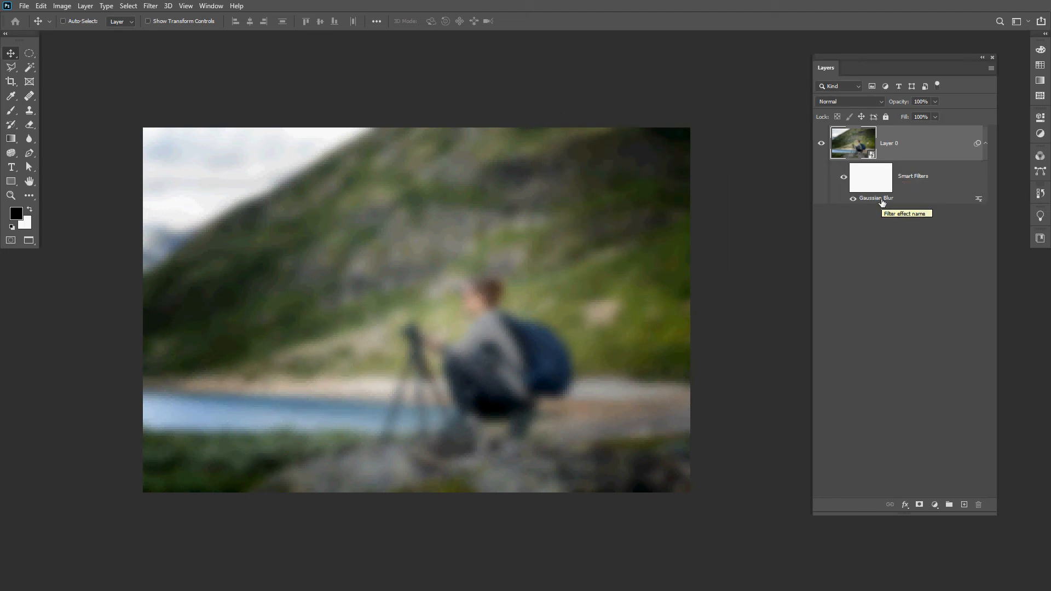
Reopen the Gaussian Blur smart filter, preview a radius of 1.9 pixels, and cancel the change
double_click(882, 199)
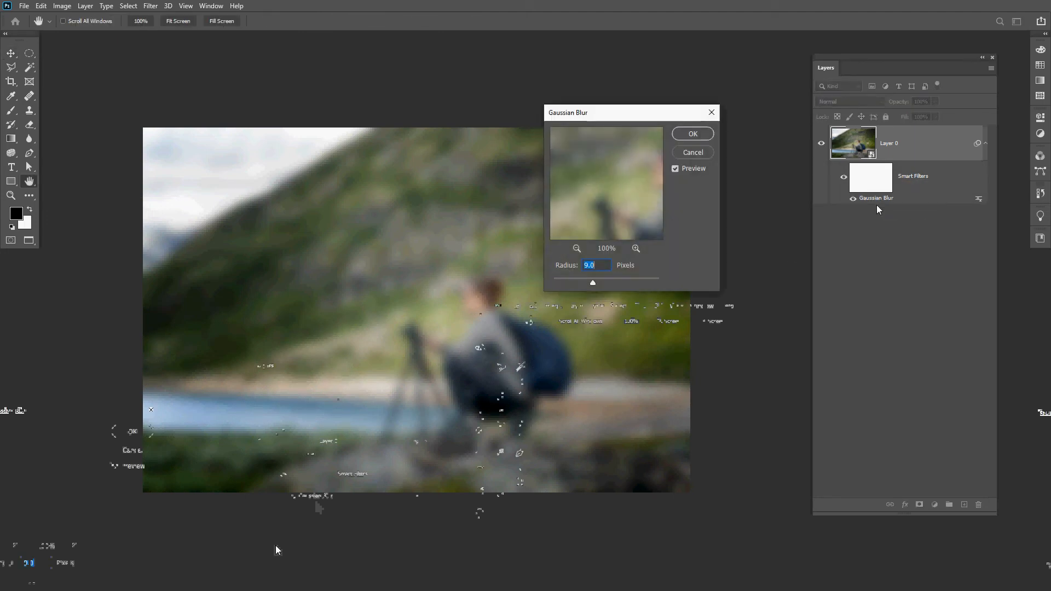
mouse_move(568, 281)
mouse_down()
mouse_move(626, 279)
mouse_move(564, 283)
mouse_up()
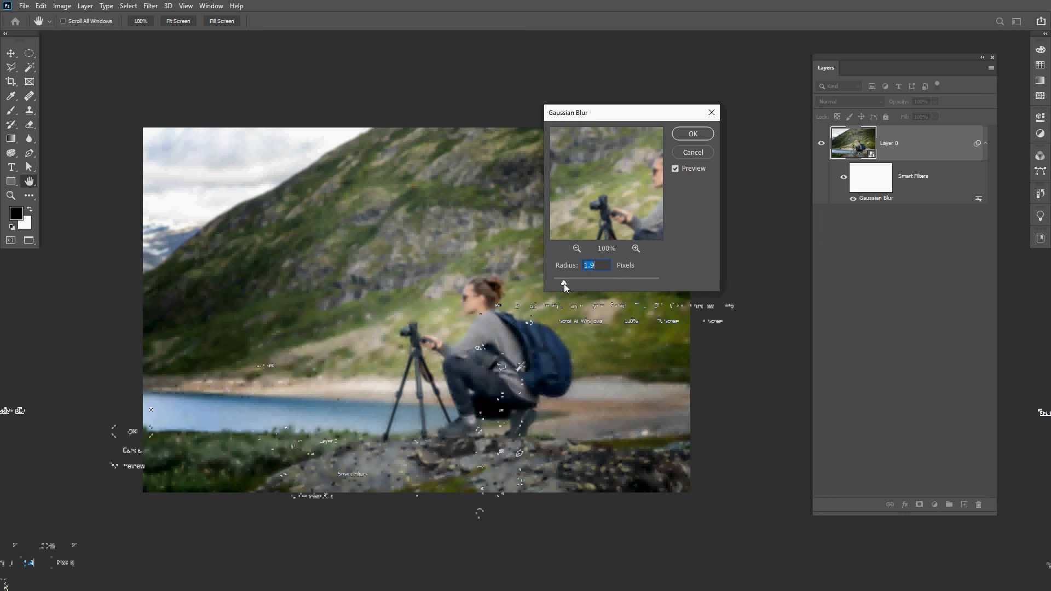
click(689, 150)
Switch to Illustrator and create a new document from the A4 preset measuring 11.69 x 8.27 in
key(alt+Tab)
key(alt+Tab)
key(alt+Tab)
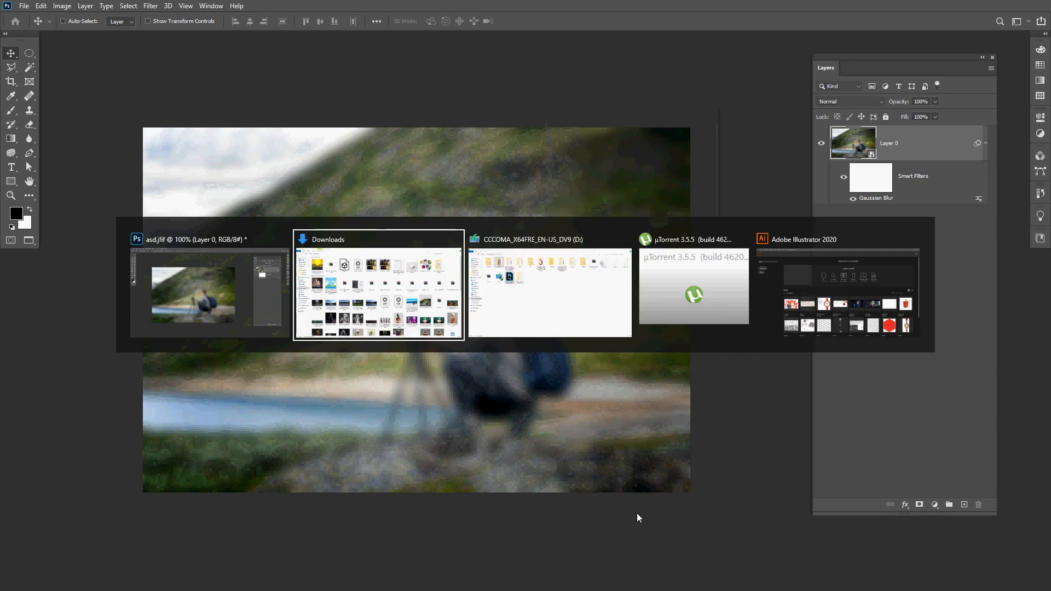
key(alt+Tab)
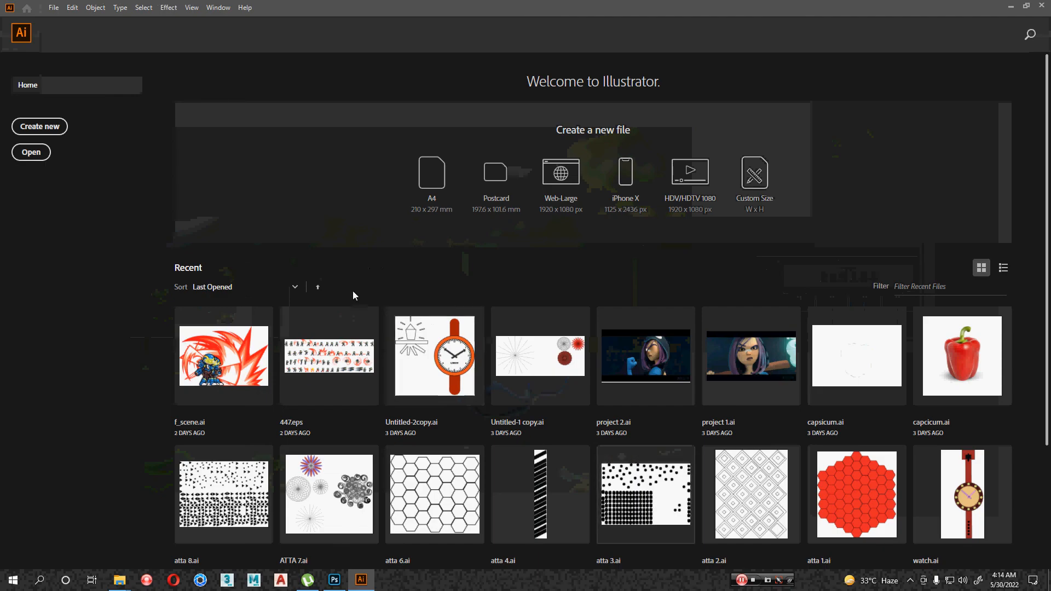
click(53, 133)
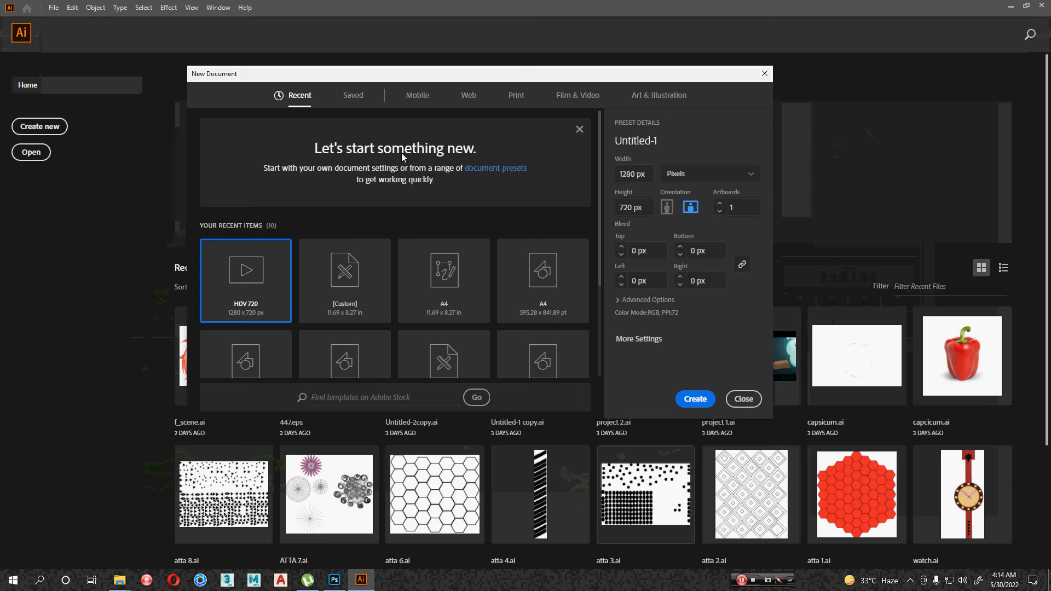
click(429, 300)
click(709, 400)
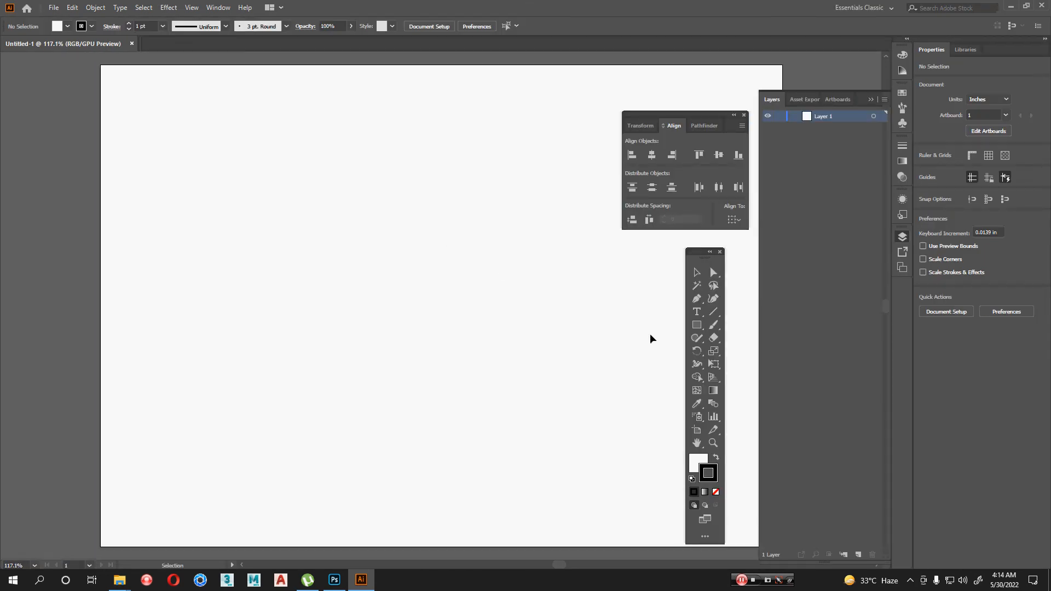
Draw a hexagon with the Polygon tool and rotate it to stand on a point, about 3.1 in wide and 3.57 in high
click(698, 327)
drag(701, 332, 739, 367)
drag(427, 277, 476, 347)
key(ctrl)
drag(516, 181, 516, 371)
Fill the hexagon with red ff2222 and remove its stroke
double_click(704, 463)
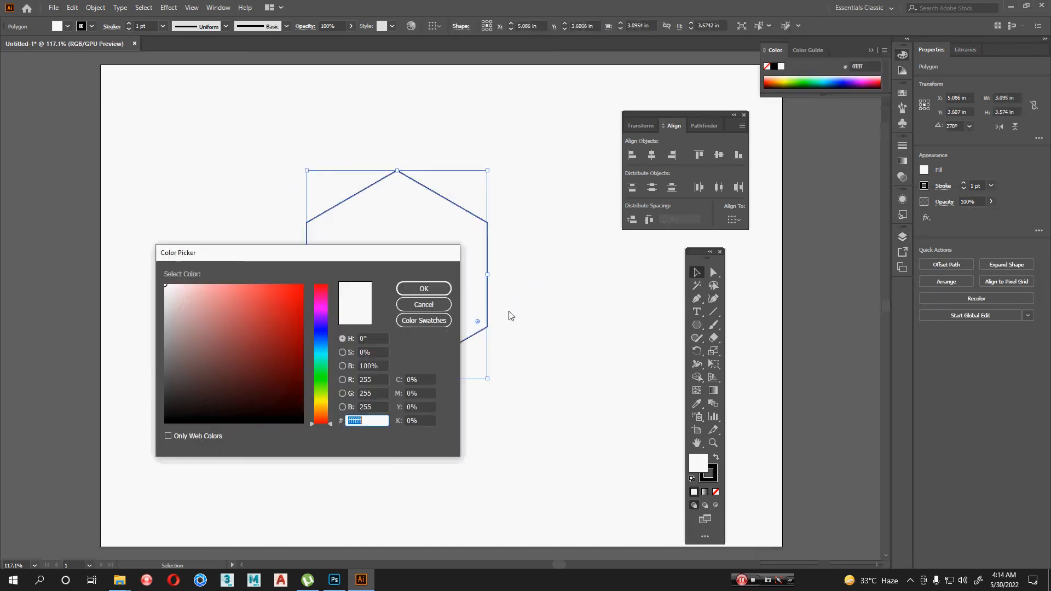
text(ff2222)
click(424, 289)
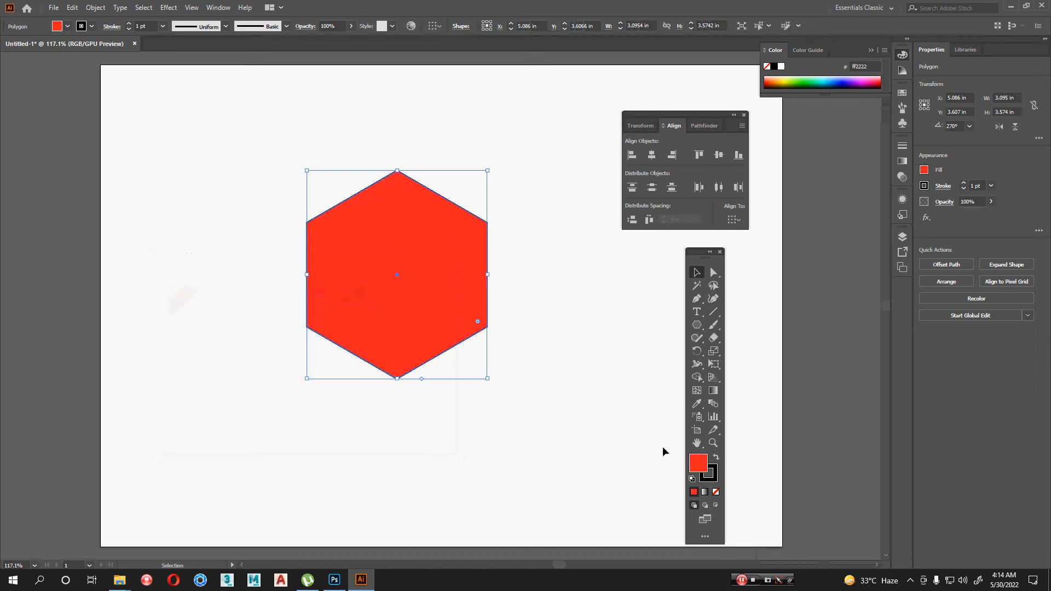
click(716, 493)
click(512, 458)
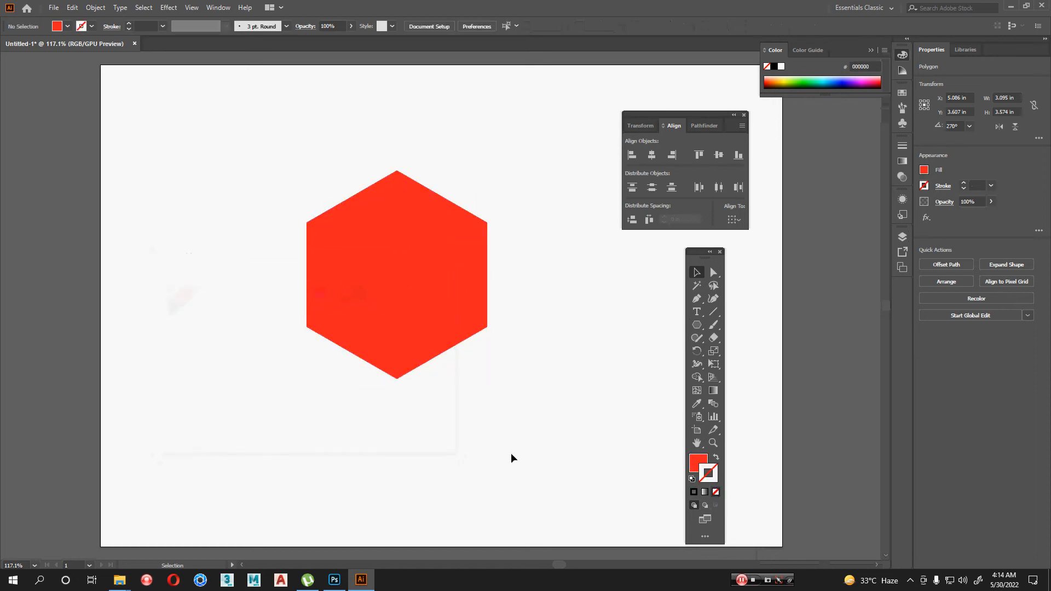
Move the red hexagon off the artboard into the empty area to its left
key(ctrl+1)
drag(511, 443, 433, 435)
alt+scroll(317, 434, down, 1)
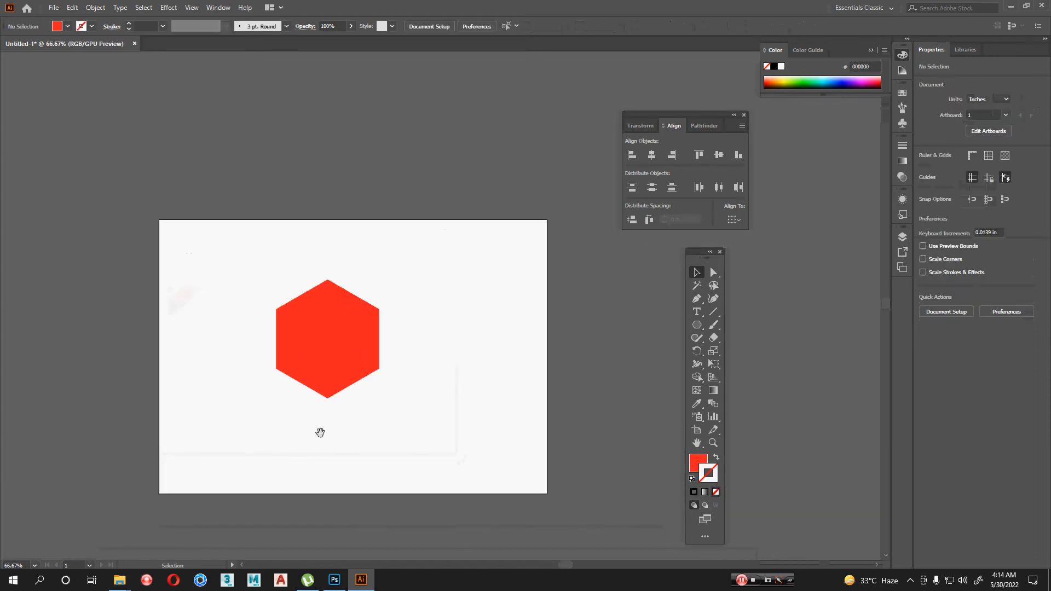
drag(321, 435, 420, 420)
drag(416, 339, 343, 359)
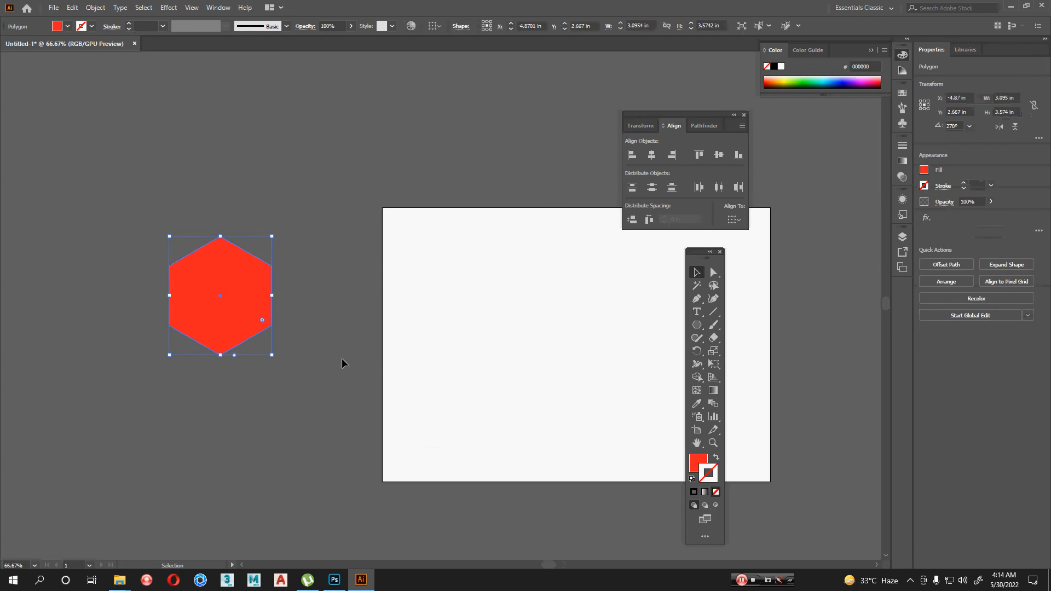
click(343, 360)
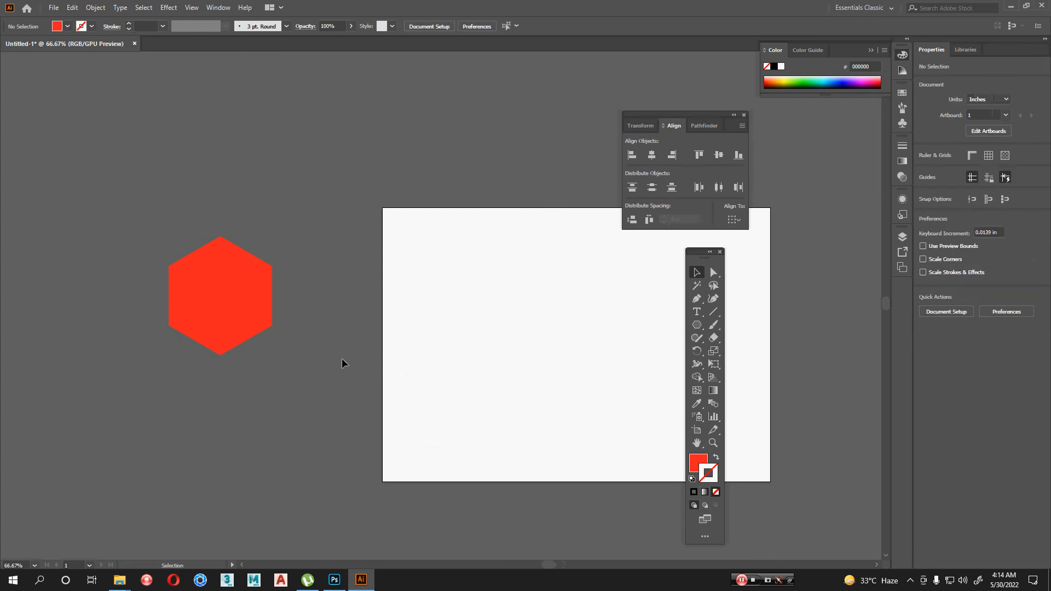
Copy the red hexagon and paste it into the Photoshop photo document as a Smart Object, committing the placement
click(262, 327)
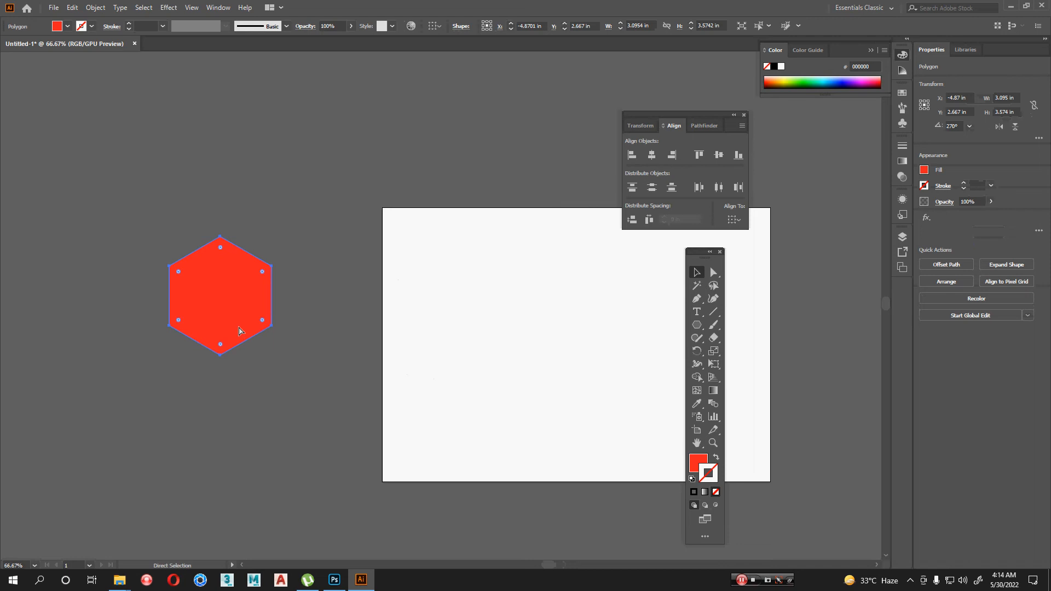
key(alt+Tab)
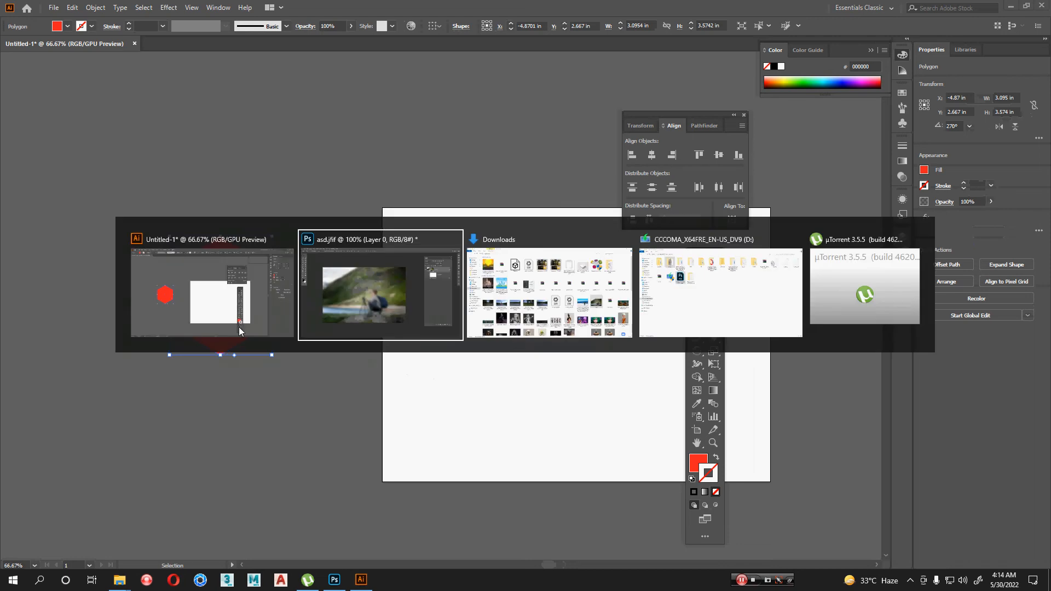
key(ctrl+v)
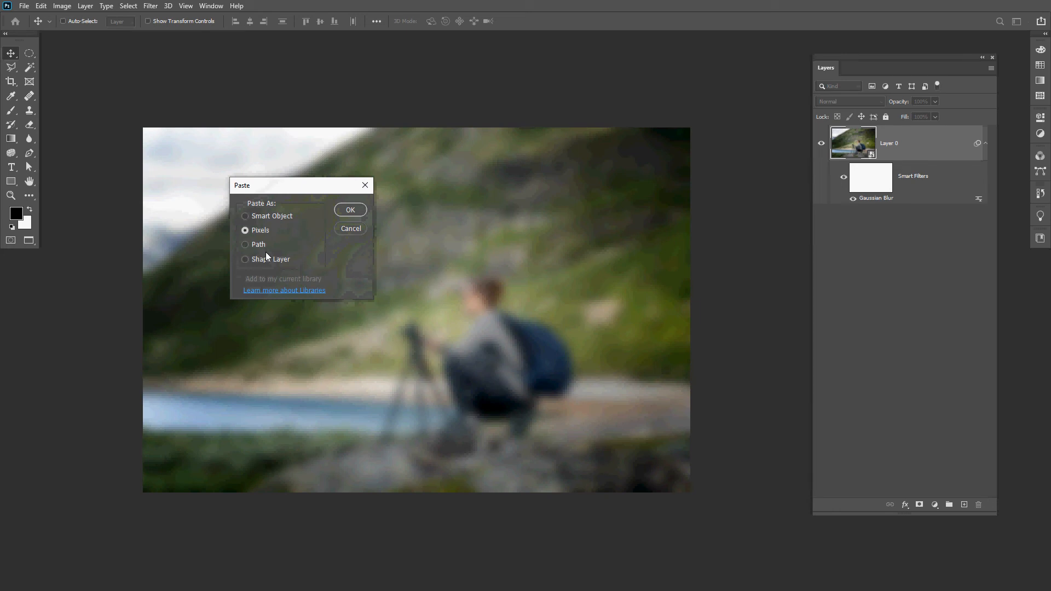
click(269, 218)
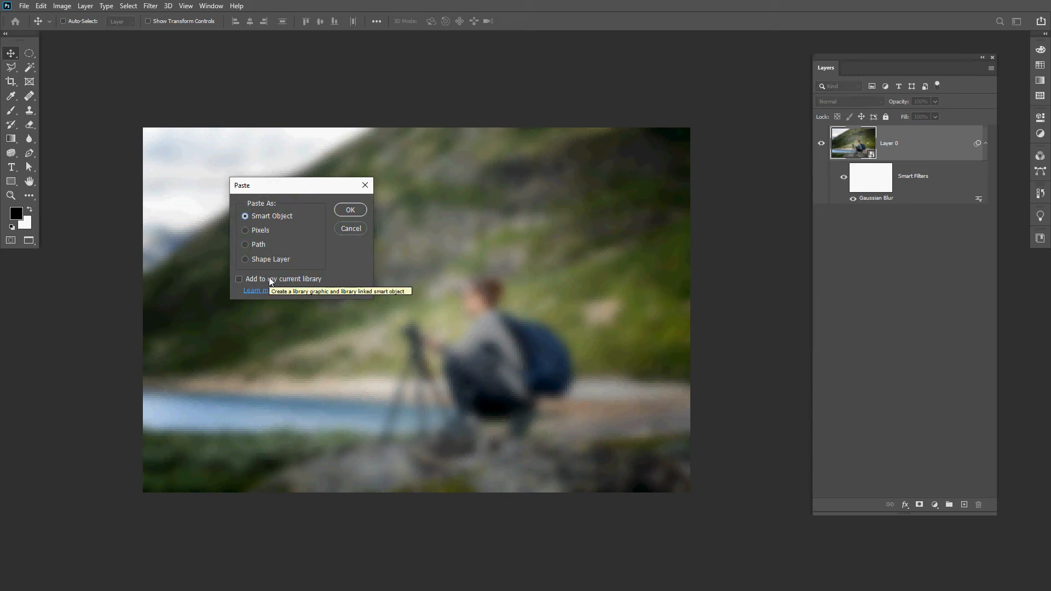
click(350, 209)
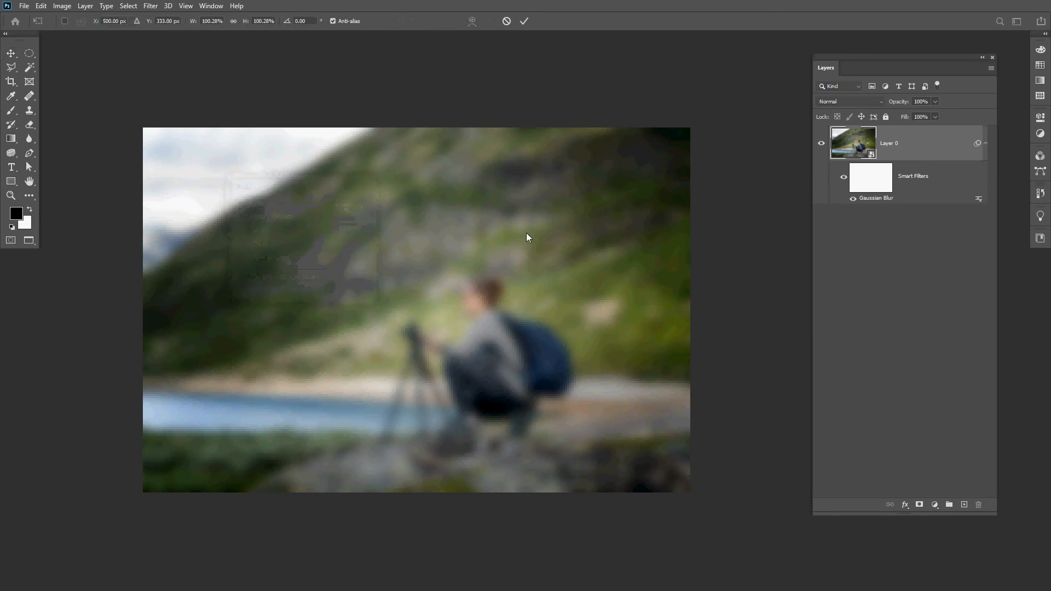
key(Return)
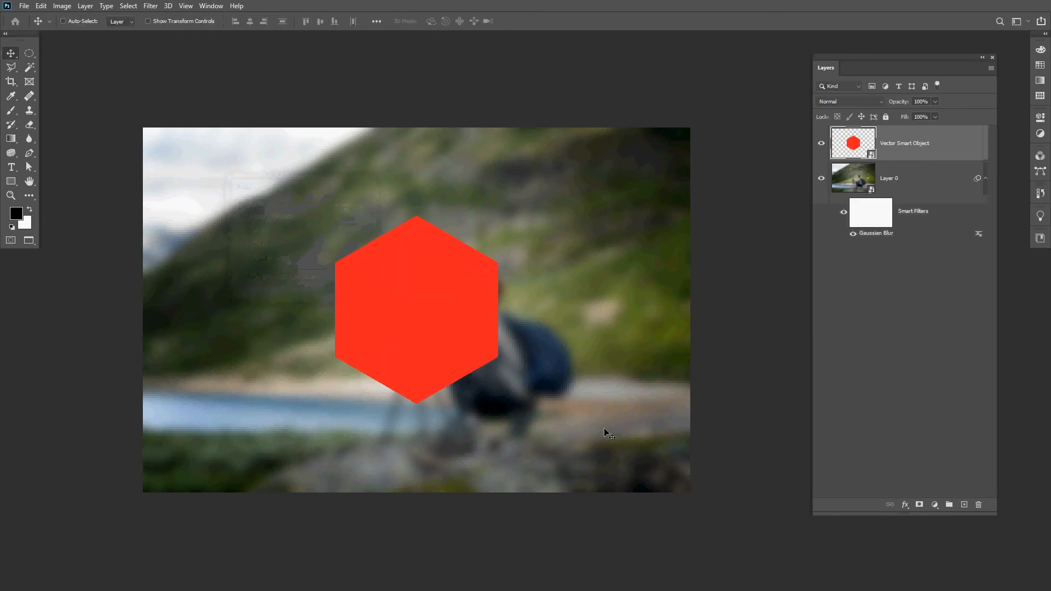
Switch back to Illustrator and close the Untitled-1 document without saving its changes
key(alt+Tab)
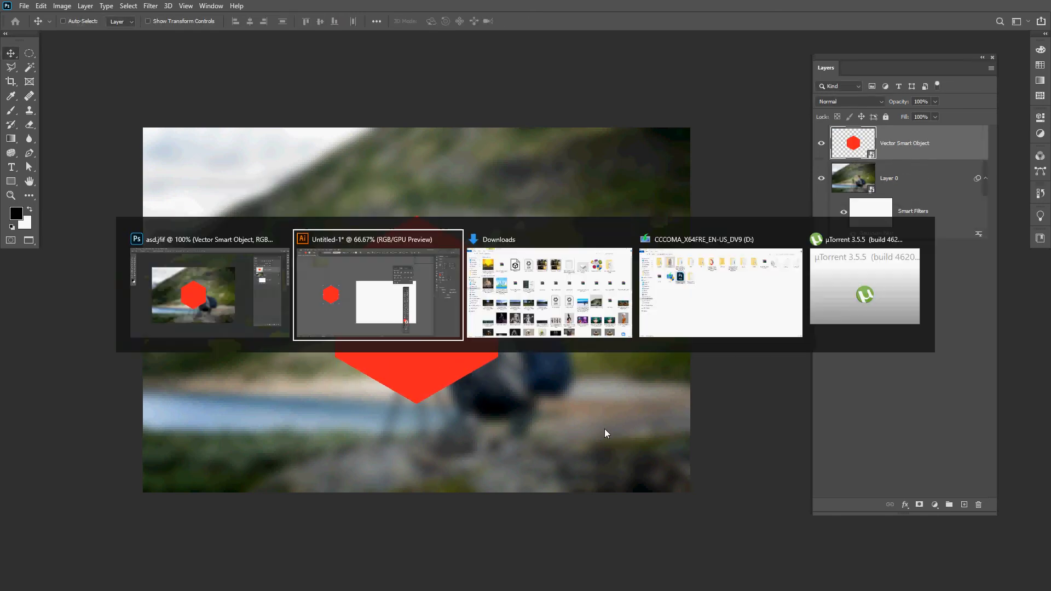
click(314, 155)
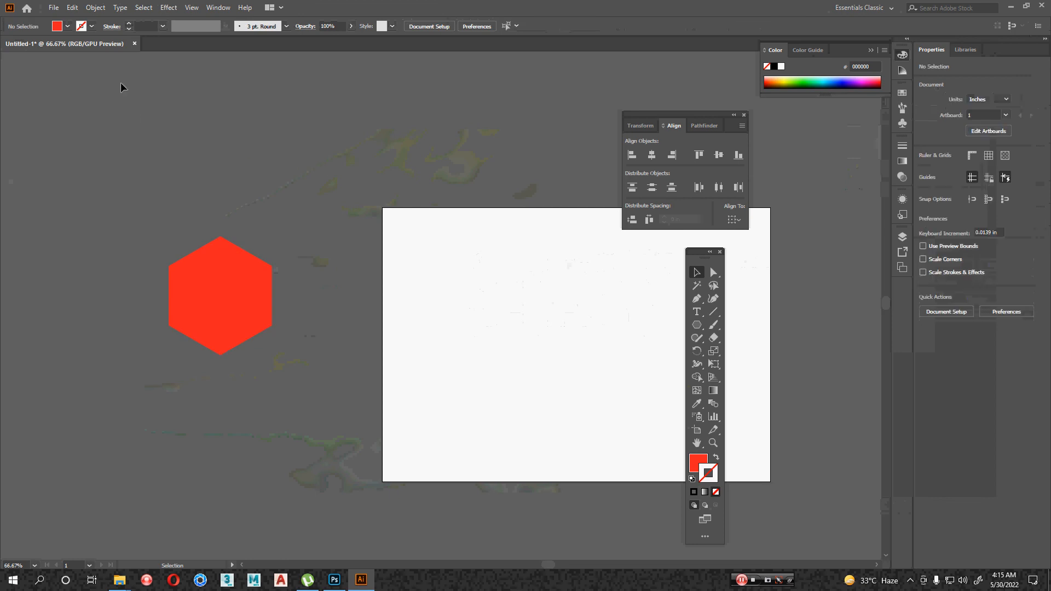
click(134, 43)
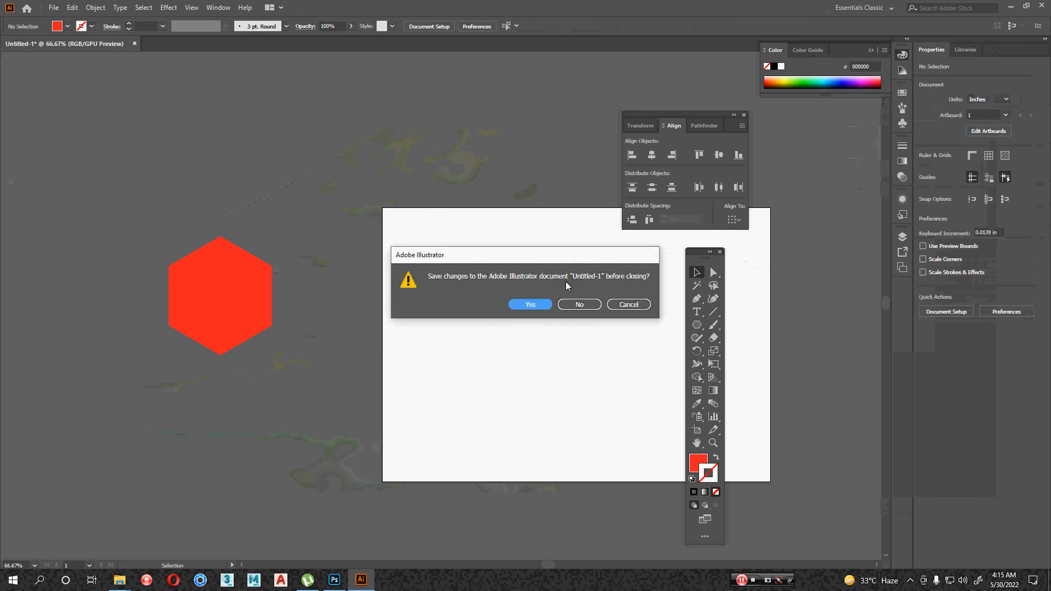
click(584, 304)
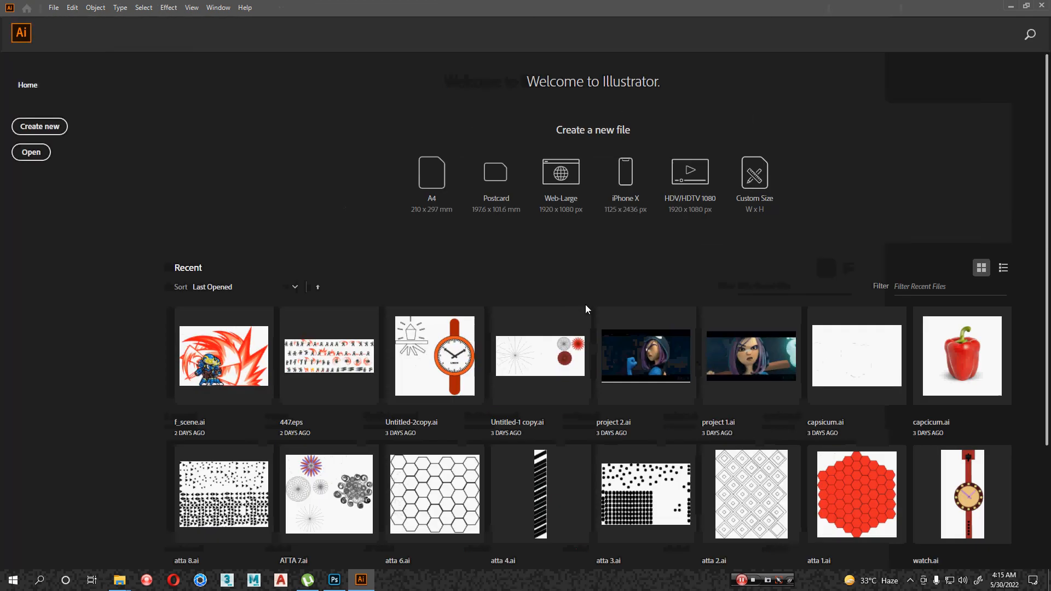
Switch to Photoshop and open the Vector Smart Object layer's contents for editing in Illustrator
key(alt+Tab)
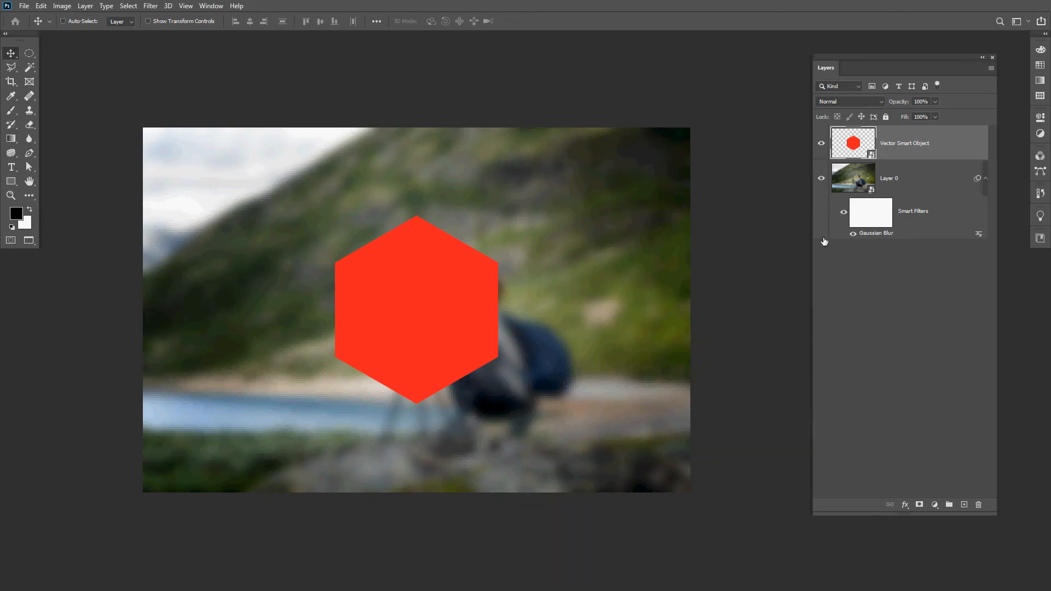
double_click(872, 155)
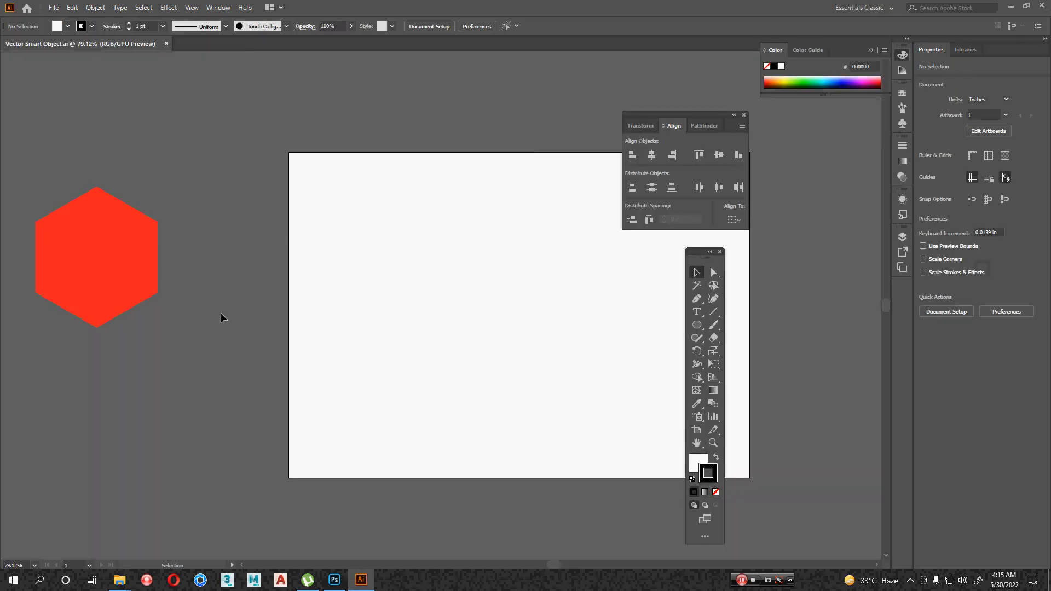
Create a smaller concentric copy of the red hexagon inside the original, about 1.76 in wide and 2.03 in high
drag(221, 313, 393, 338)
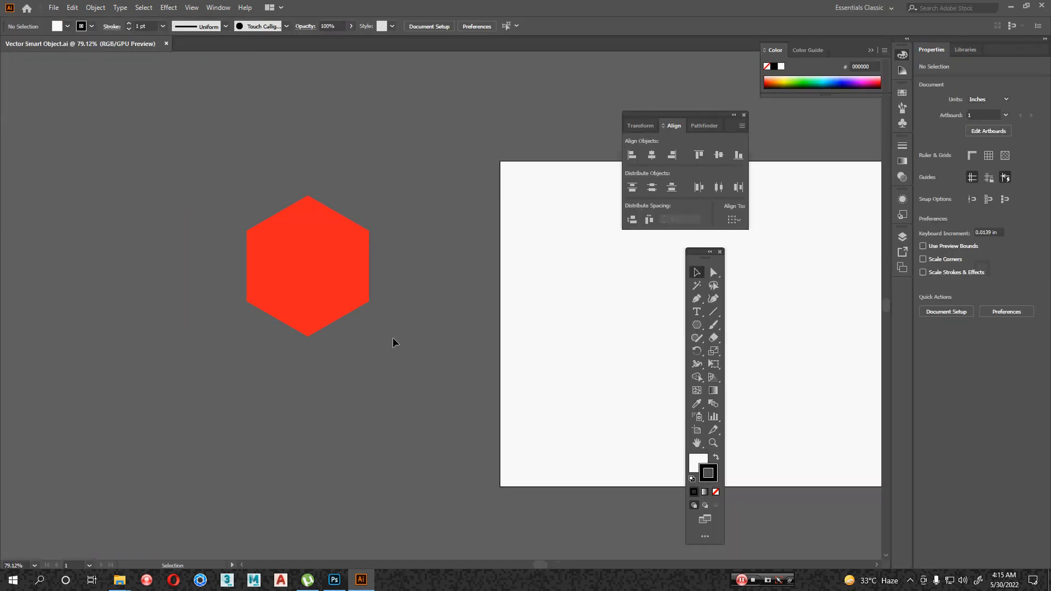
drag(325, 356, 413, 309)
click(381, 300)
shift+click(340, 322)
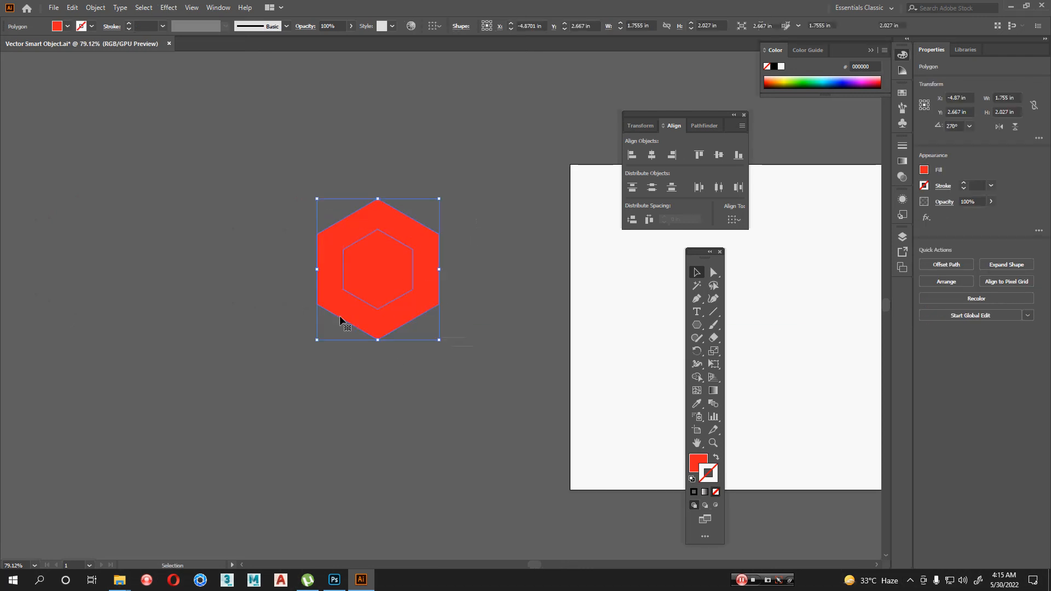
Divide the overlapping hexagons with the Pathfinder and delete the inner hexagon to leave a hollow ring
click(703, 125)
click(633, 185)
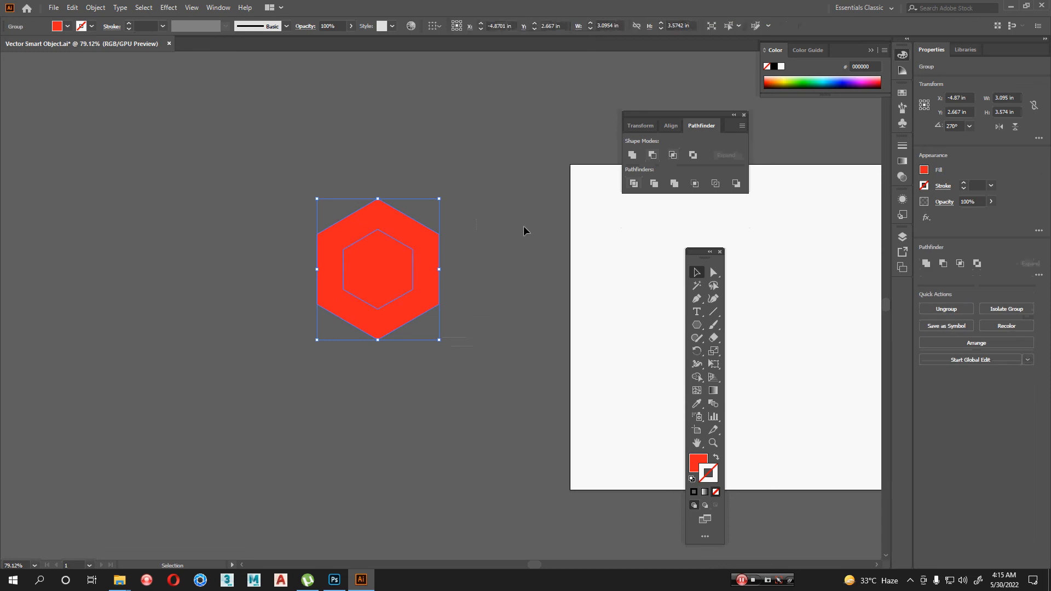
click(493, 241)
key(a)
click(404, 265)
right_click(403, 267)
click(377, 266)
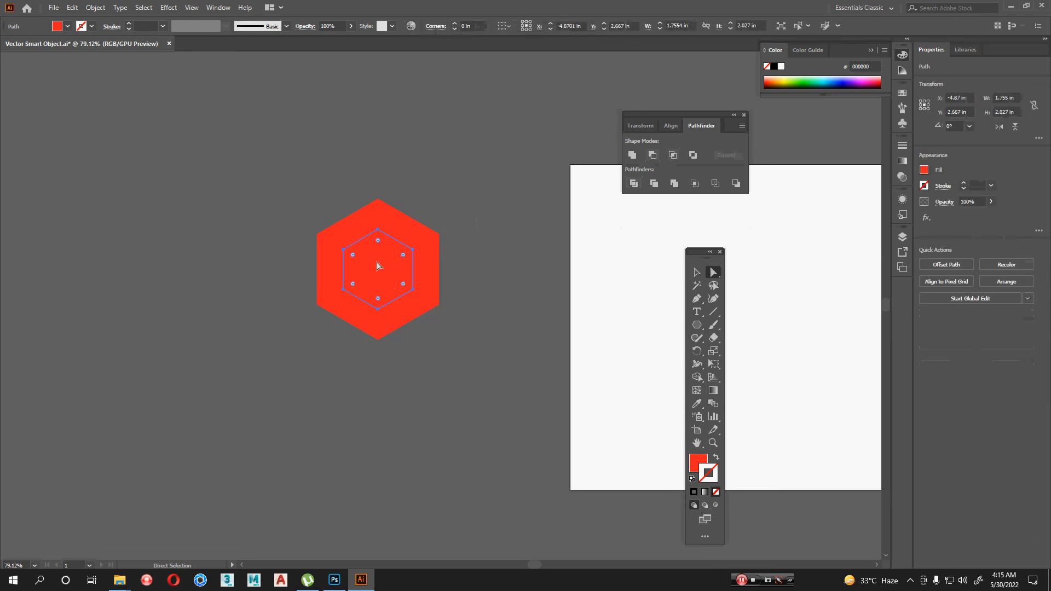
key(Delete)
key(v)
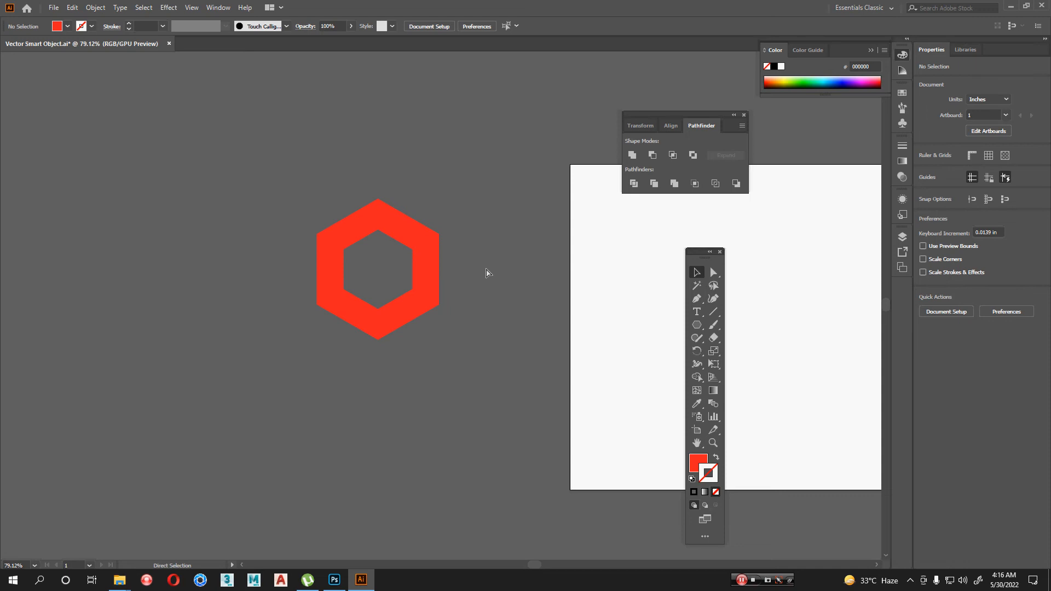
Save and close Vector Smart Object.ai, and switch back to the Photoshop photo document
key(ctrl+s)
key(ctrl+w)
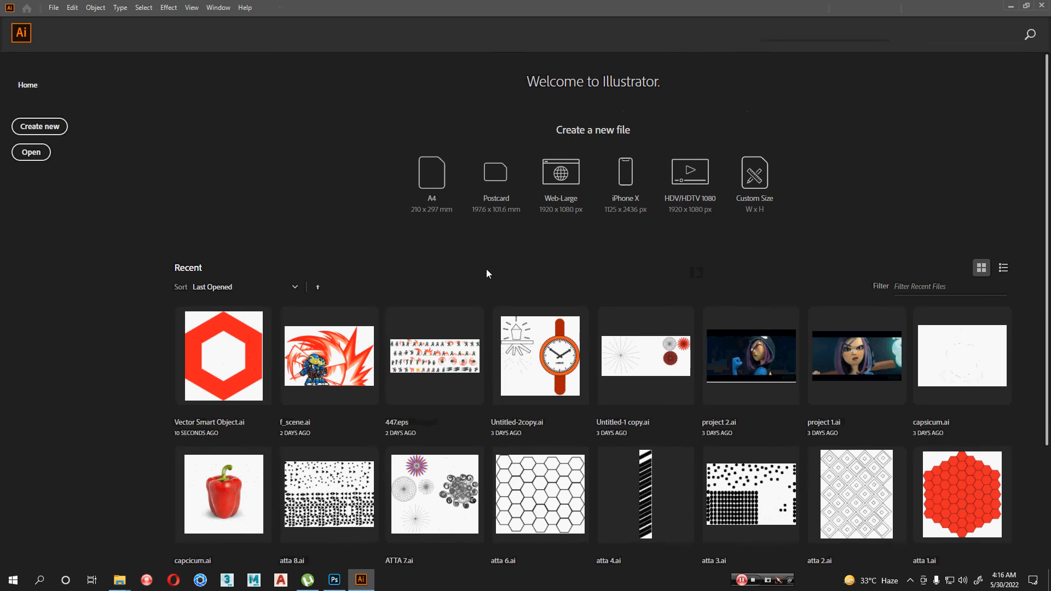
key(alt+Tab)
key(alt+Tab)
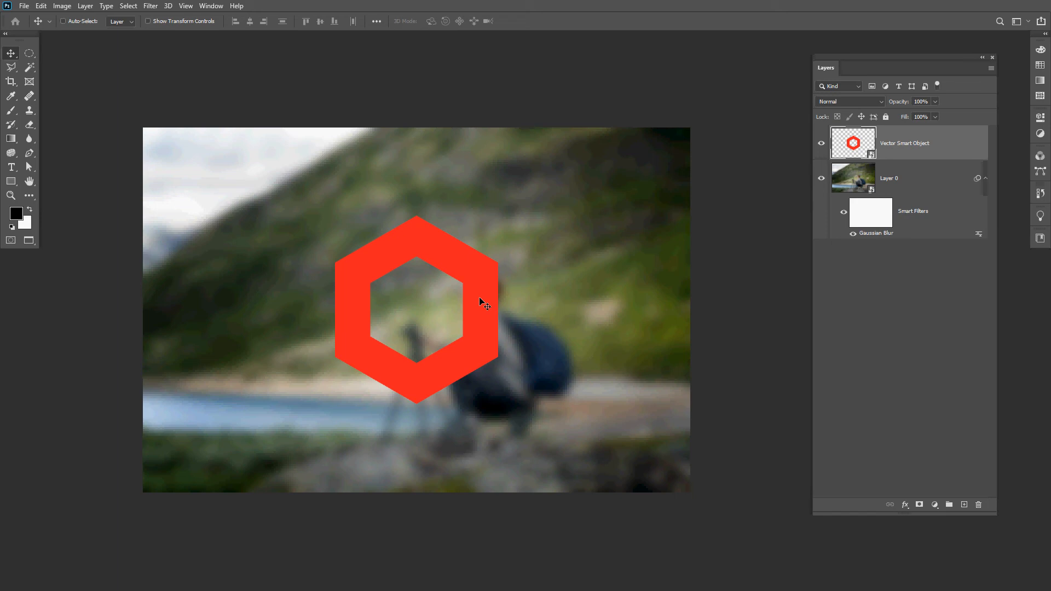
drag(479, 305, 516, 296)
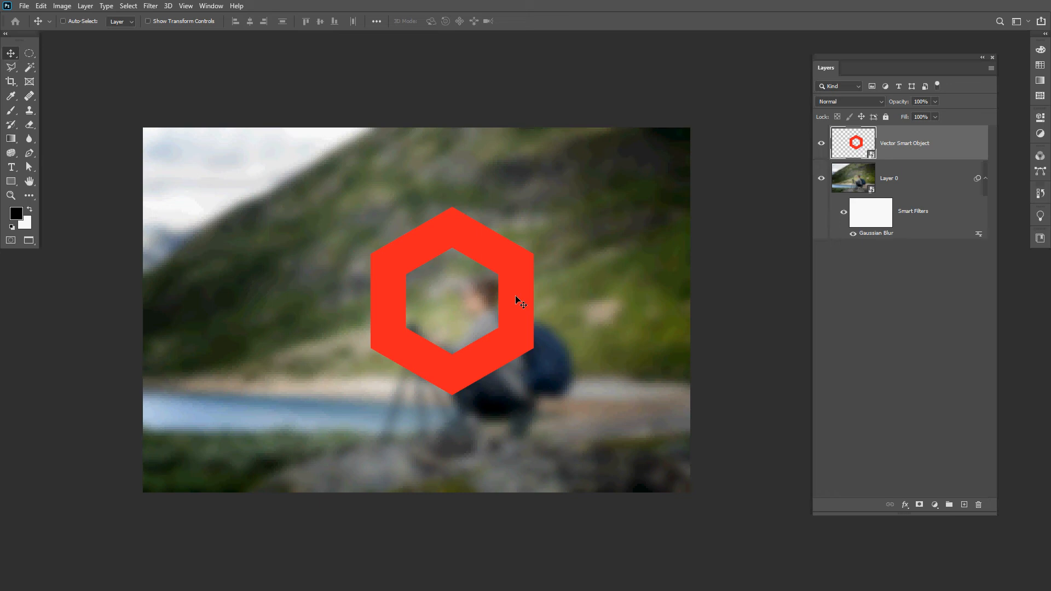
drag(951, 145, 984, 497)
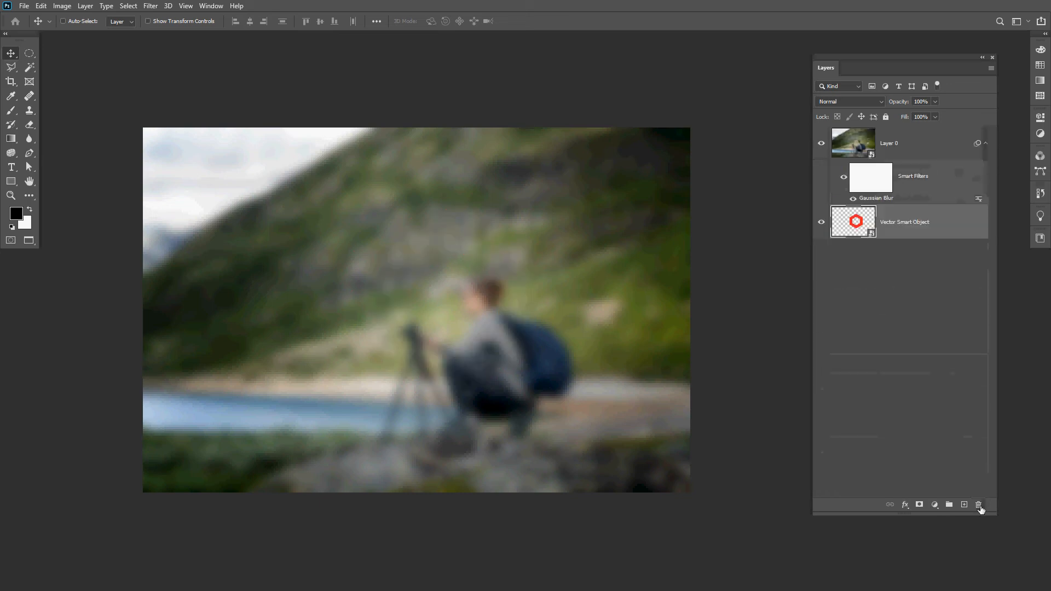
key(ctrl+z)
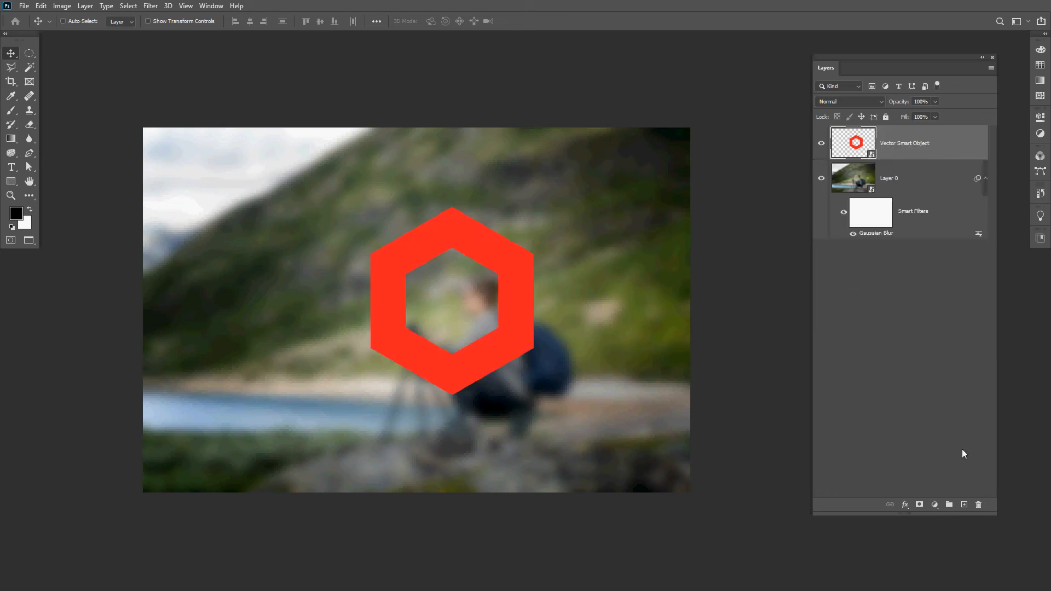
click(979, 505)
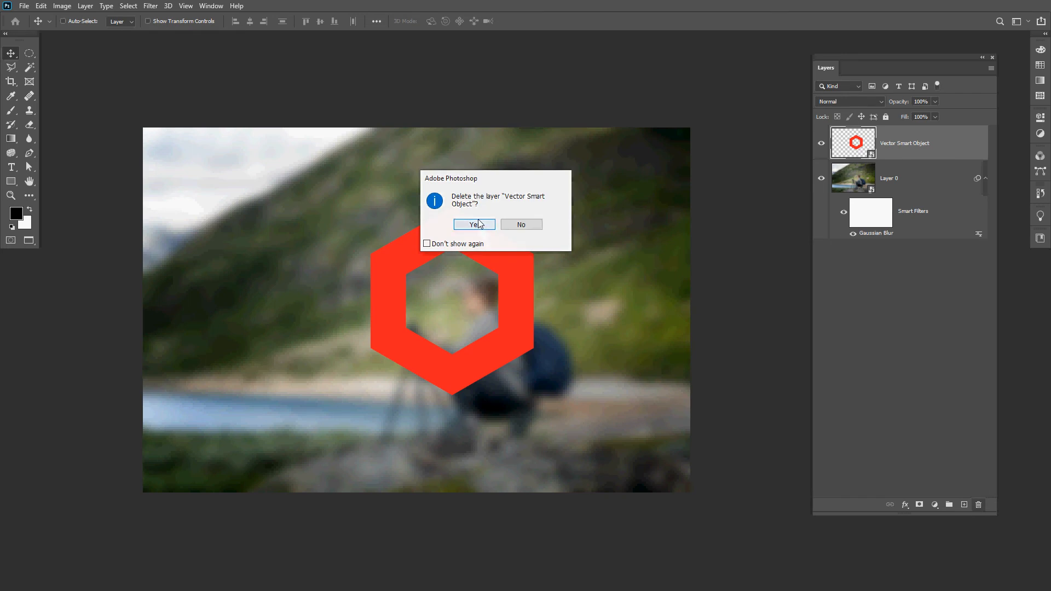
click(521, 225)
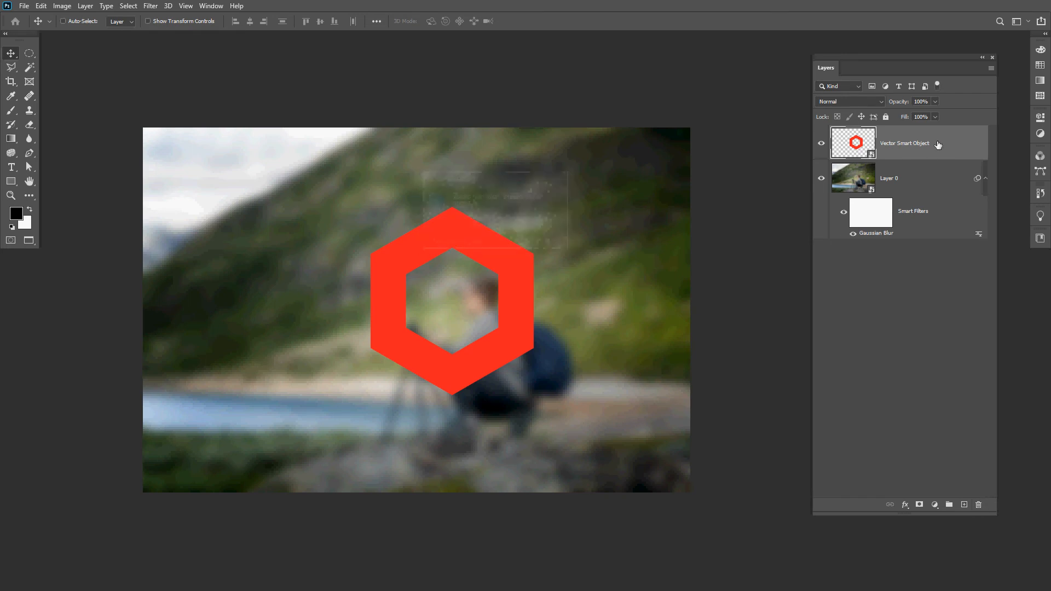
Delete the Vector Smart Object layer from the photo document
drag(958, 144, 979, 505)
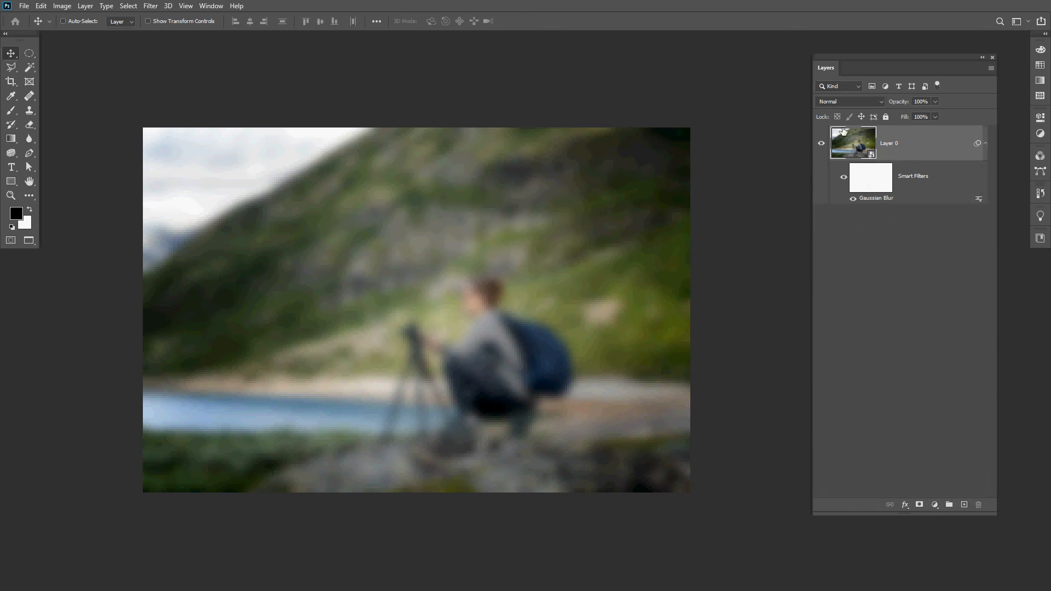
Target the Smart Filters mask of Layer 0 and set the Brush tool's size to 369 px
click(873, 180)
click(11, 111)
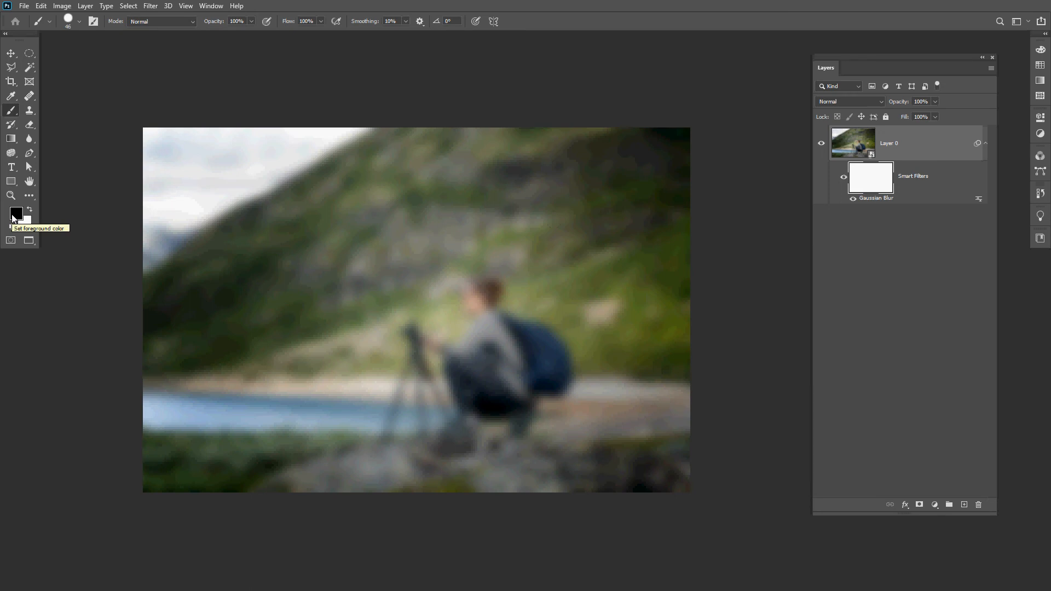
right_click(350, 238)
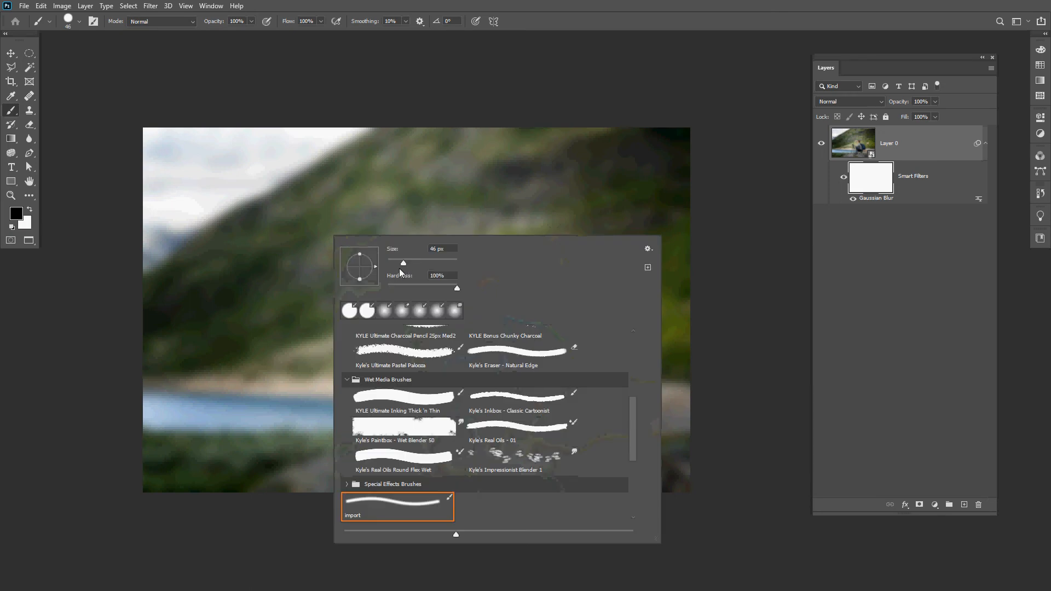
drag(433, 266, 446, 267)
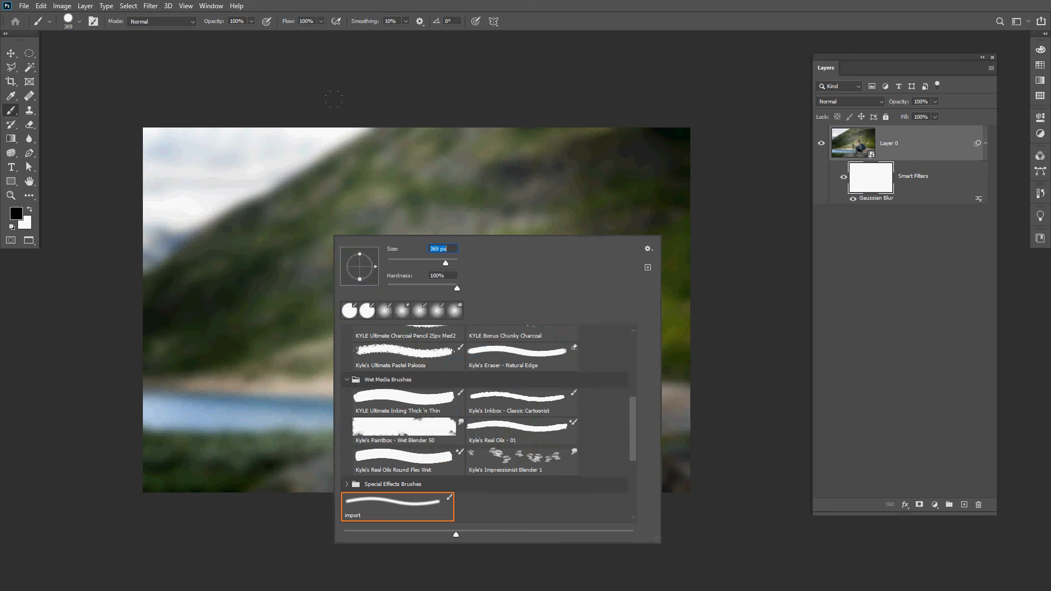
click(691, 92)
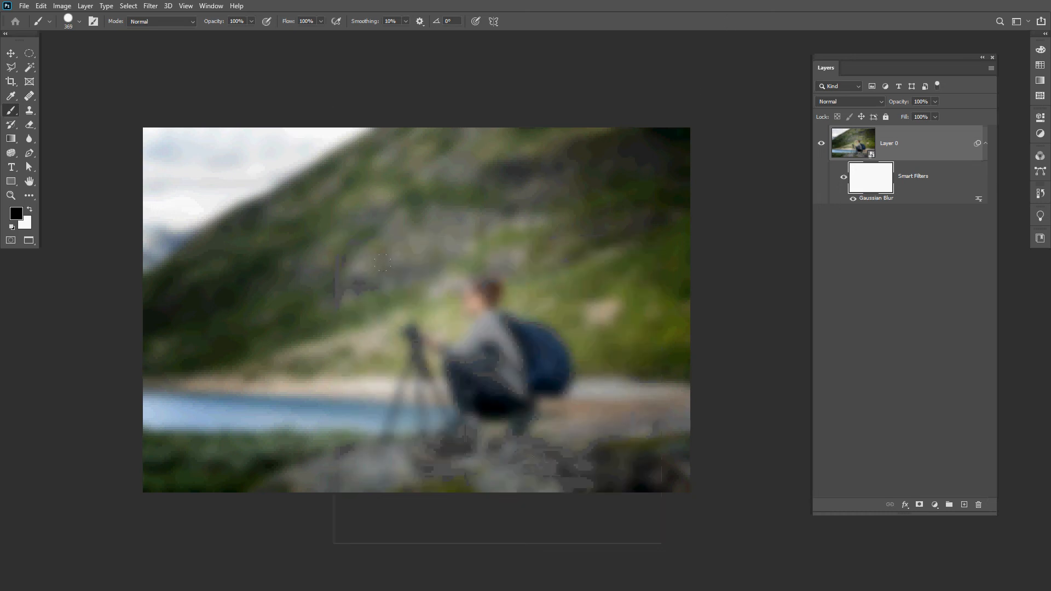
Try unblurring the photographer with one hard-edged black dab on the filter mask, and undo it
click(474, 356)
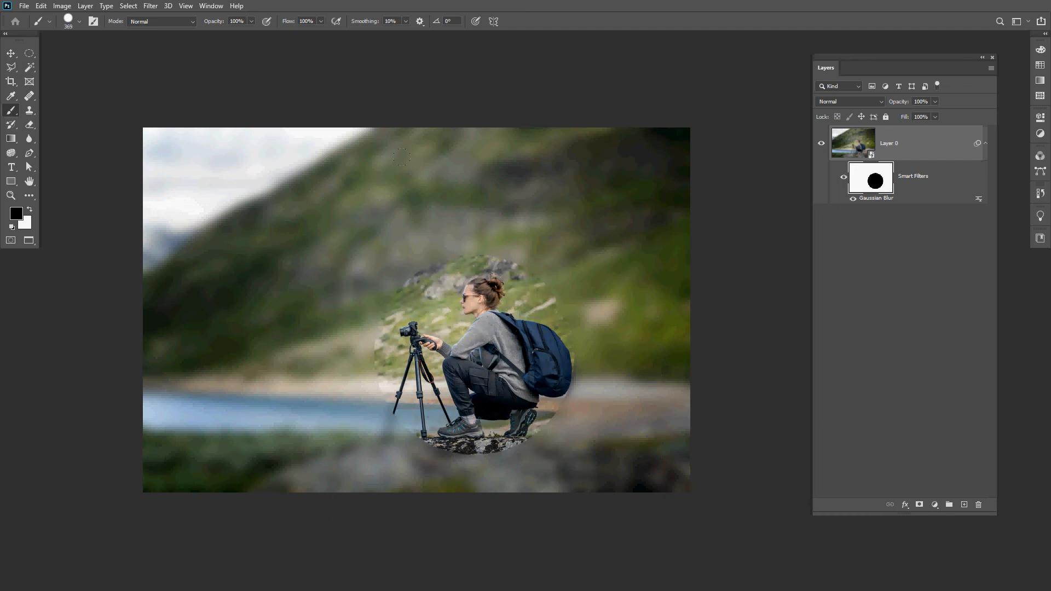
key(ctrl+z)
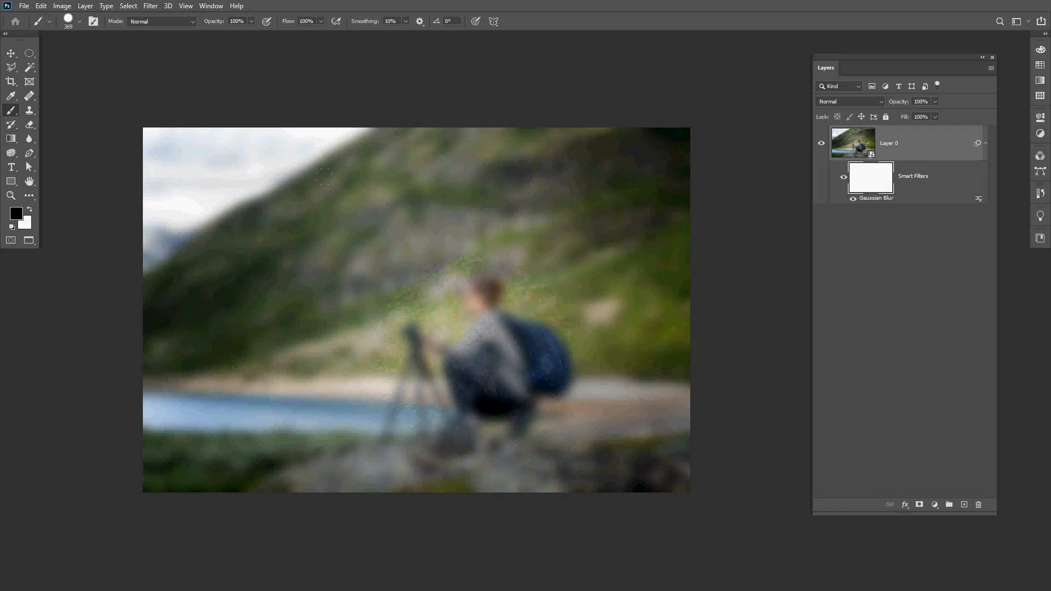
Set the brush hardness to 0% and paint black over the photographer and tripod on the filter mask to remove the blur there
right_click(469, 297)
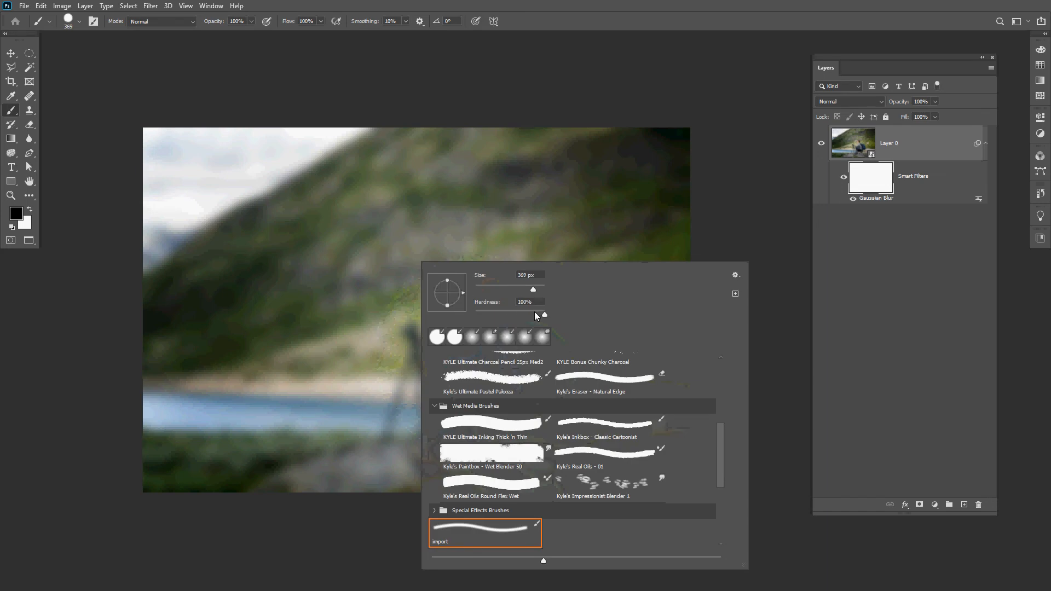
drag(545, 315, 468, 316)
key(Return)
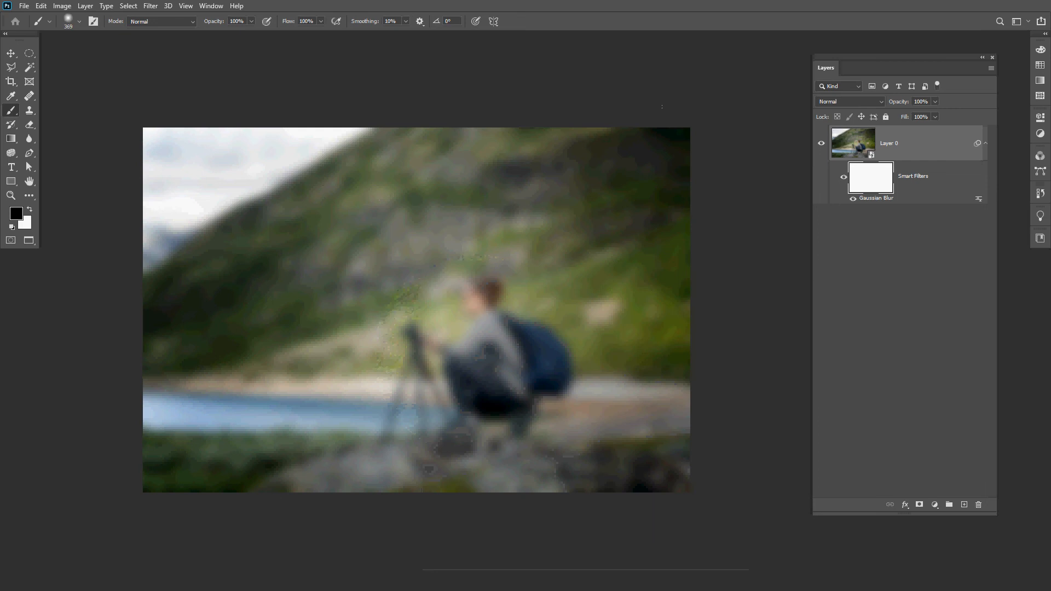
mouse_move(412, 259)
mouse_down()
mouse_move(534, 356)
mouse_move(482, 416)
mouse_move(416, 384)
mouse_move(450, 438)
mouse_up()
mouse_move(384, 455)
mouse_down()
mouse_move(493, 460)
mouse_move(570, 443)
mouse_up()
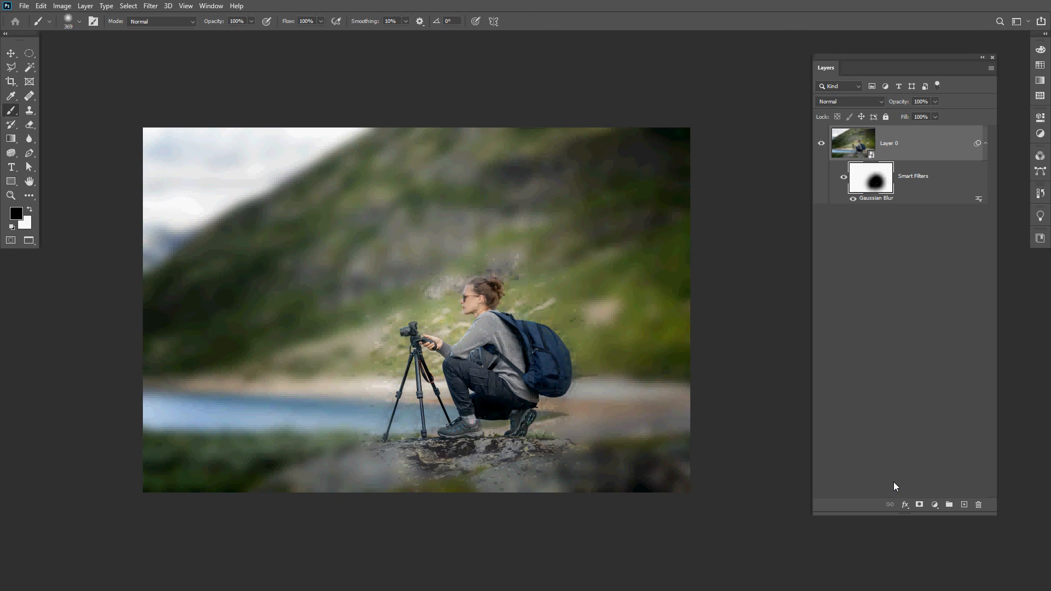
Paint white on the filter mask around the photographer with a 92 px soft brush to restore the blur on the background and rock
key(super)
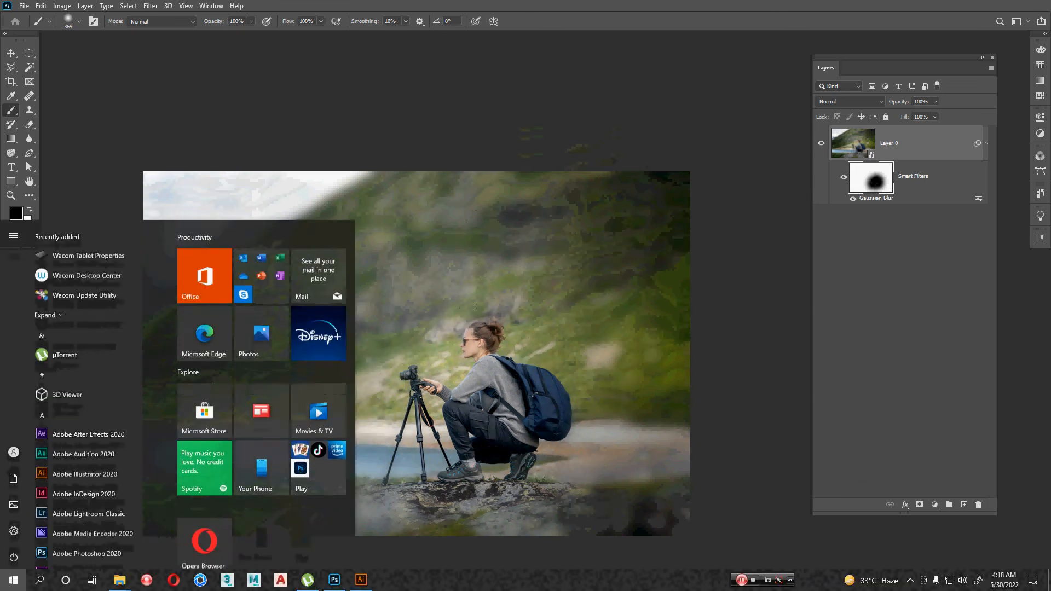
key(super)
scroll(562, 346, up, 2)
drag(561, 346, 503, 295)
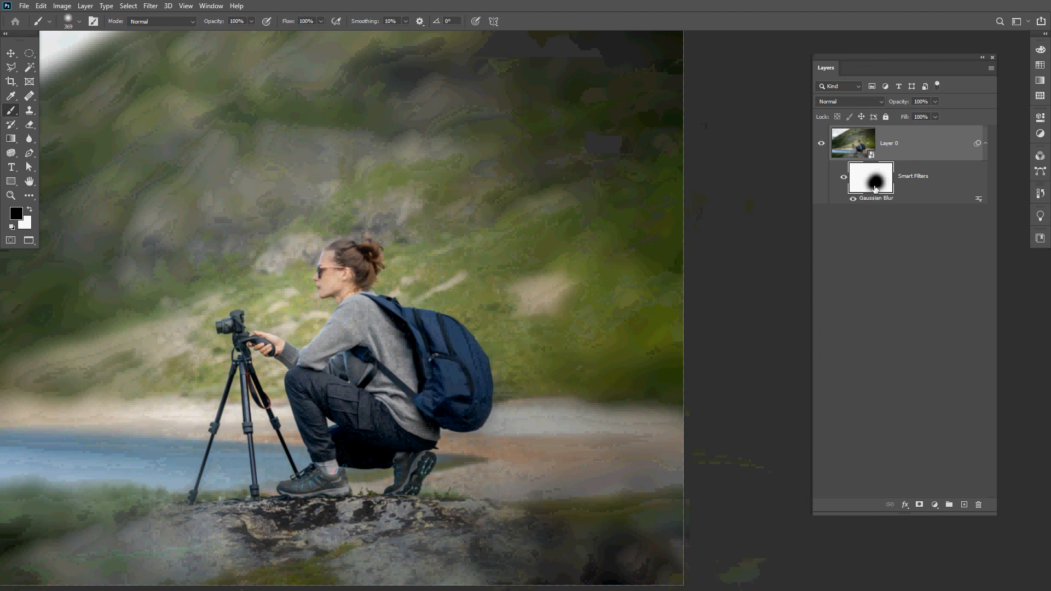
click(31, 211)
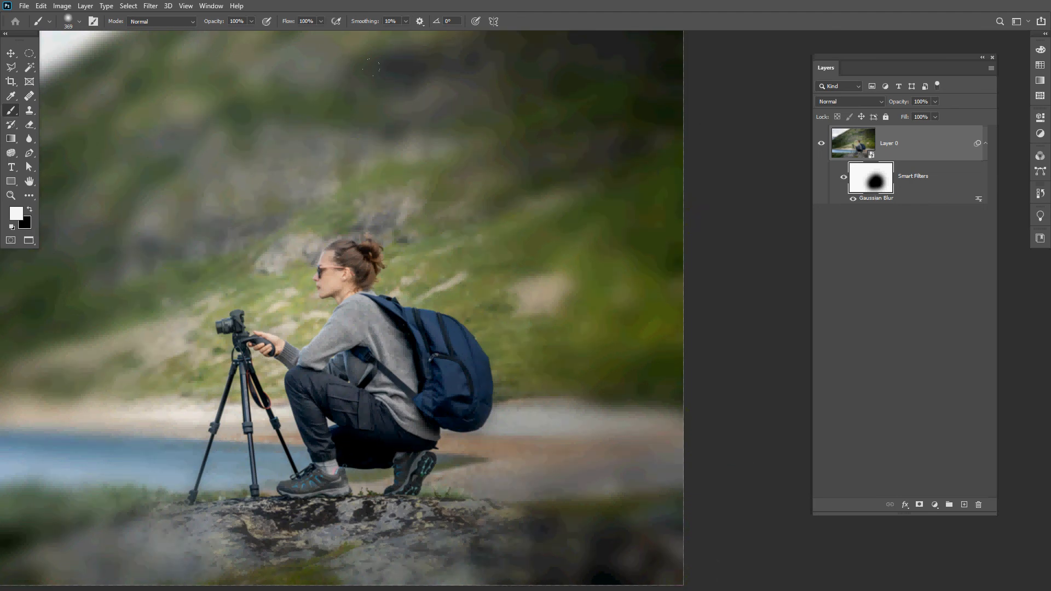
right_click(299, 207)
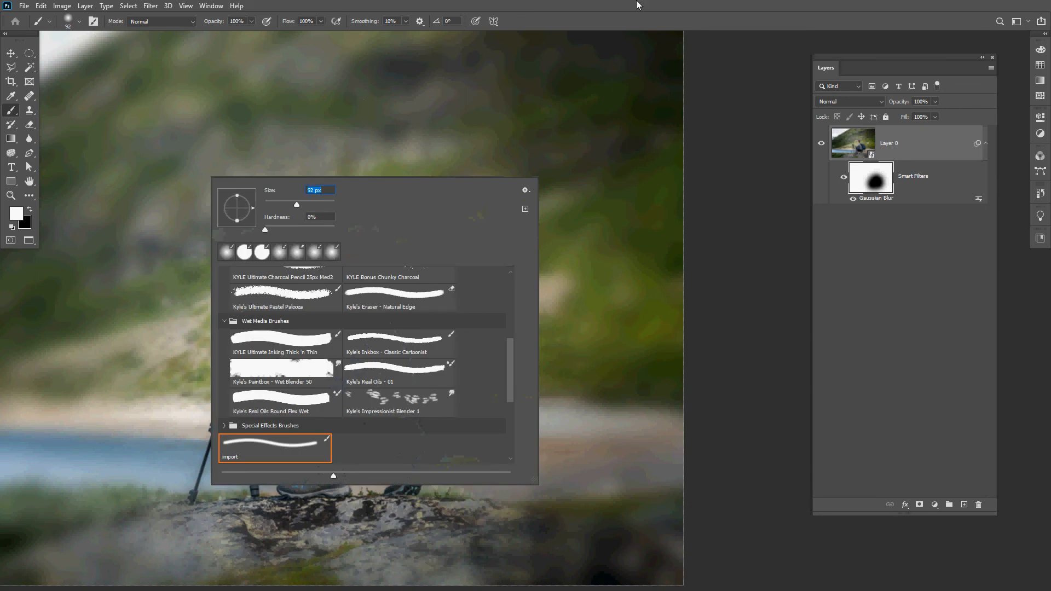
click(645, 20)
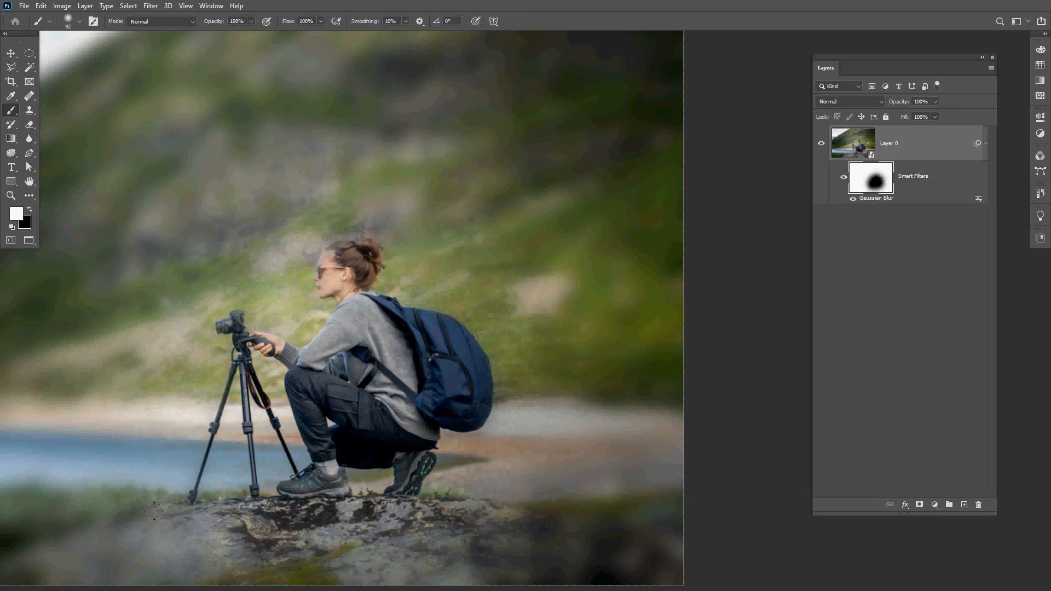
mouse_move(154, 512)
mouse_down()
mouse_move(281, 522)
mouse_move(321, 516)
mouse_move(254, 511)
mouse_move(543, 511)
mouse_move(217, 517)
mouse_up()
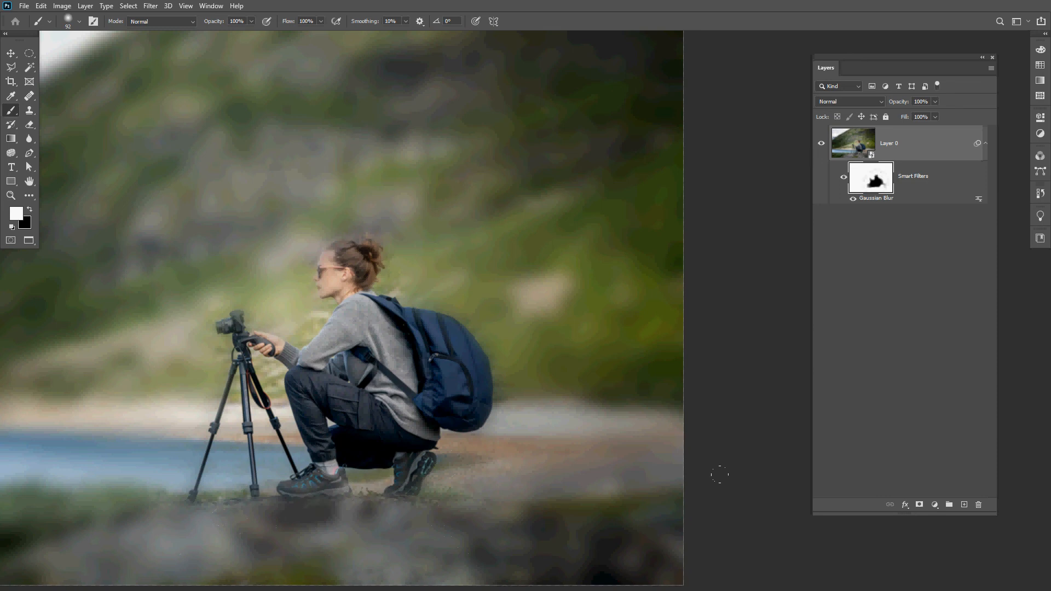
Close the asd.jfif document without saving its changes
key(z)
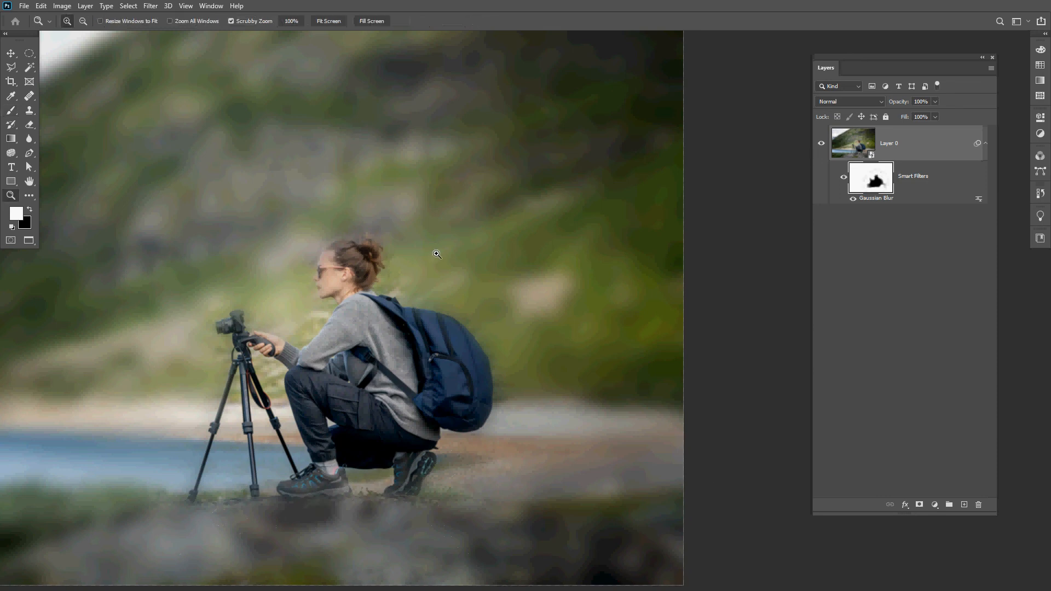
key(ctrl+minus)
key(ctrl+minus)
drag(371, 318, 443, 327)
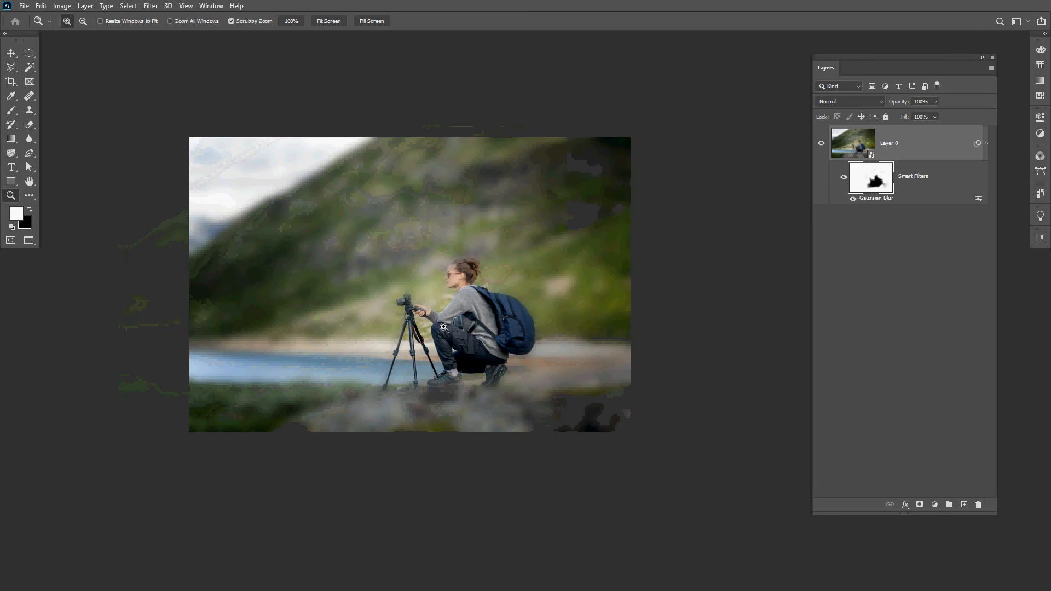
key(v)
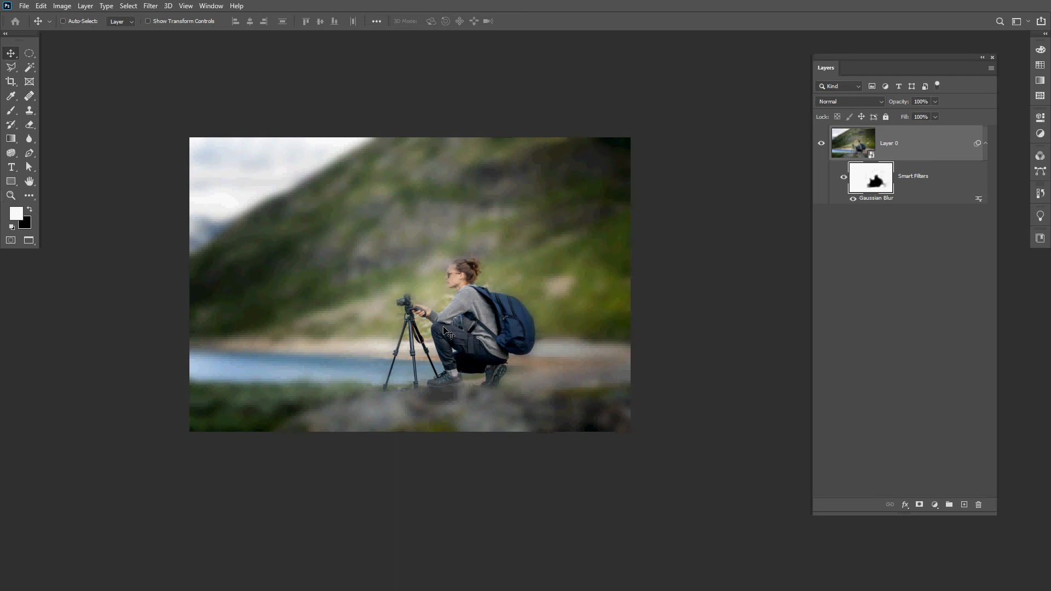
key(ctrl+w)
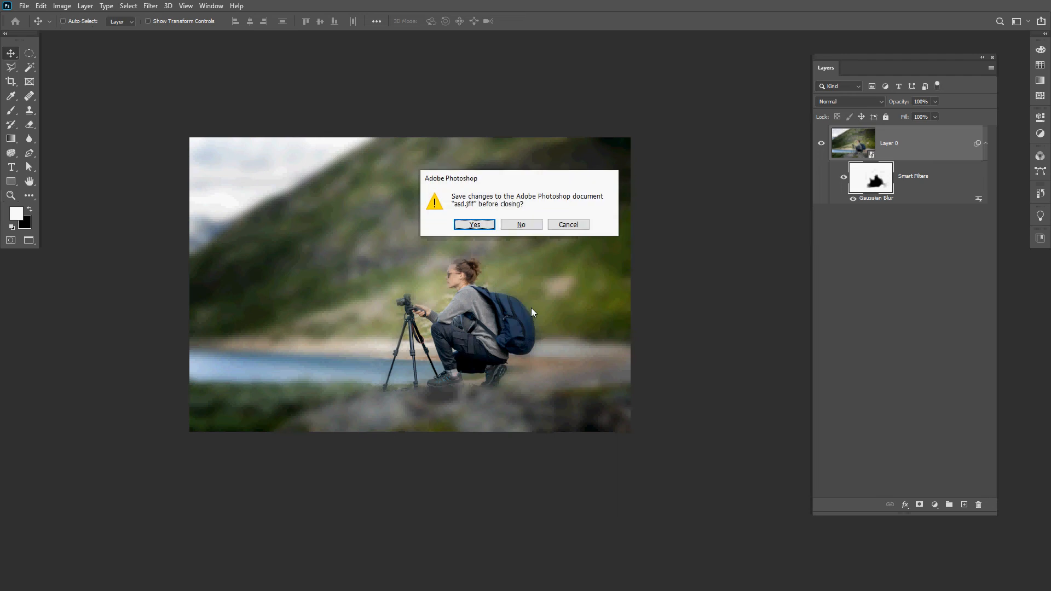
key(Tab)
key(Return)
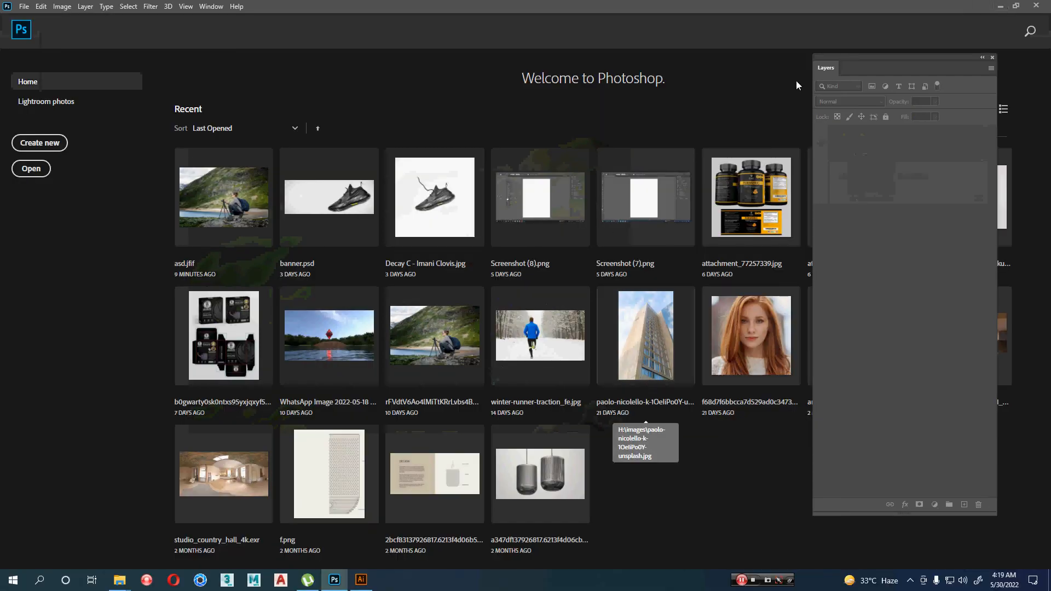
key(alt+Tab)
key(Tab)
key(Tab)
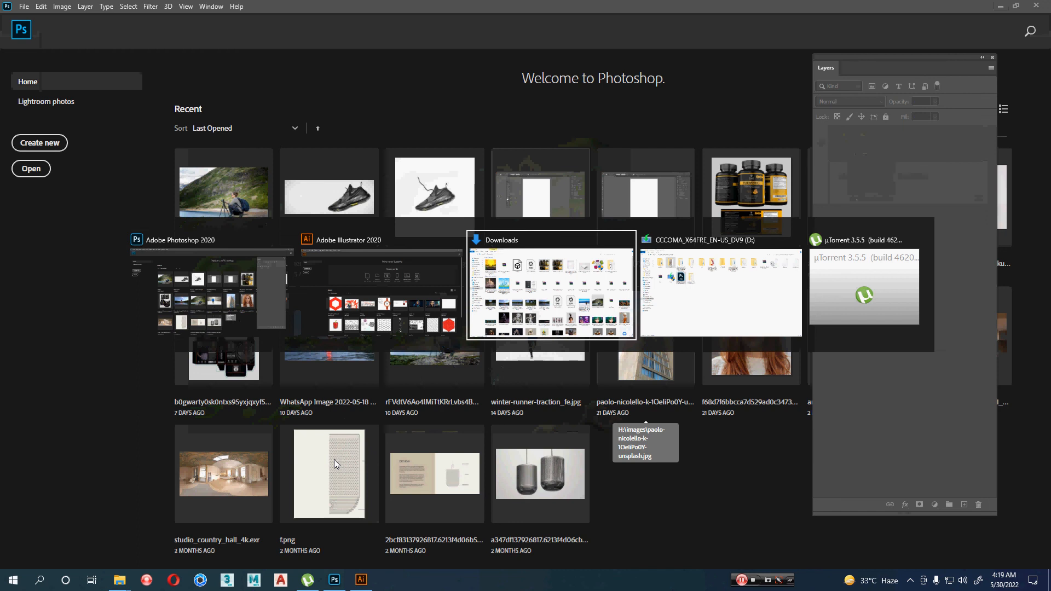
key(shift+Tab)
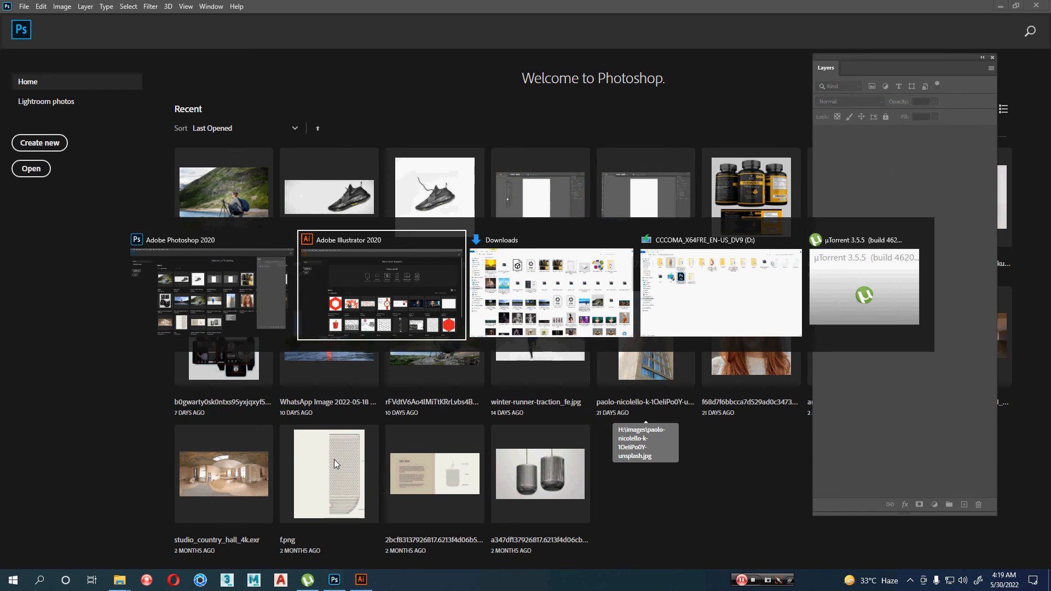
key(Escape)
Show the desktop and open the Untitled-1 recovered PSB file from there in Photoshop, dismissing the app-choice prompt
key(super+d)
click(31, 235)
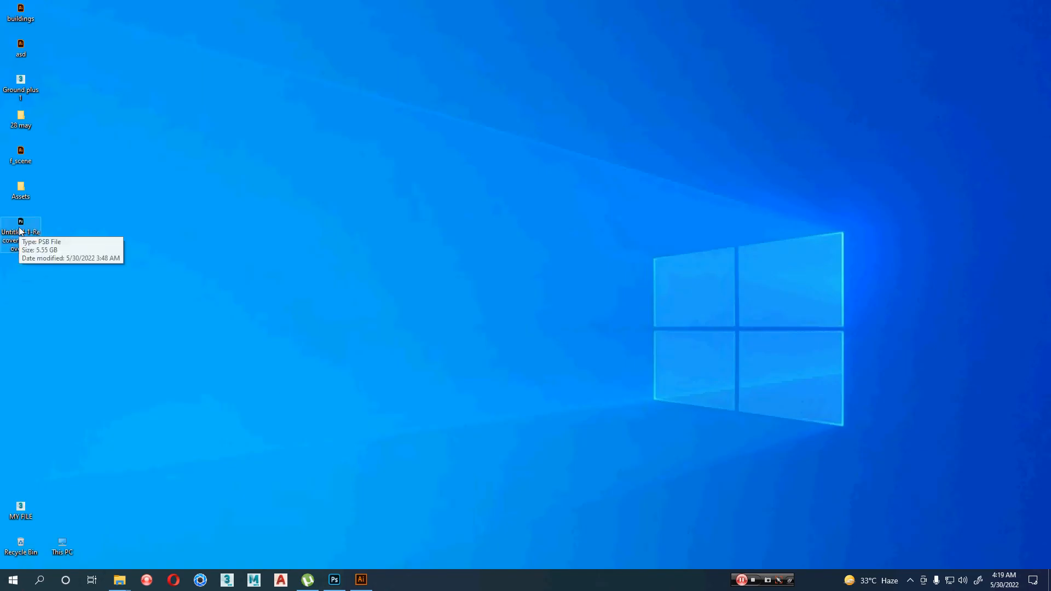
double_click(20, 230)
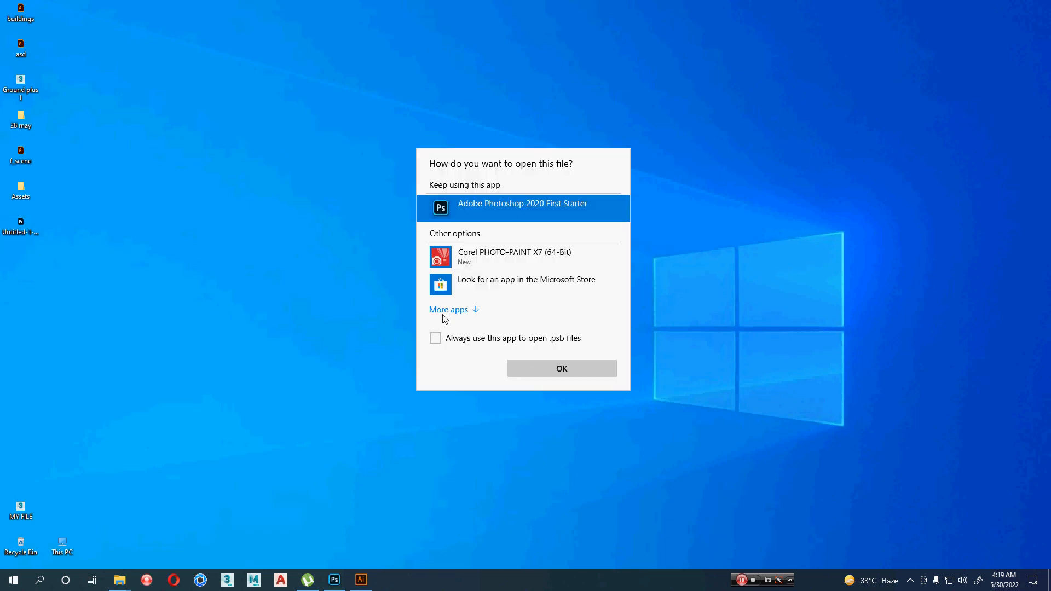
key(Escape)
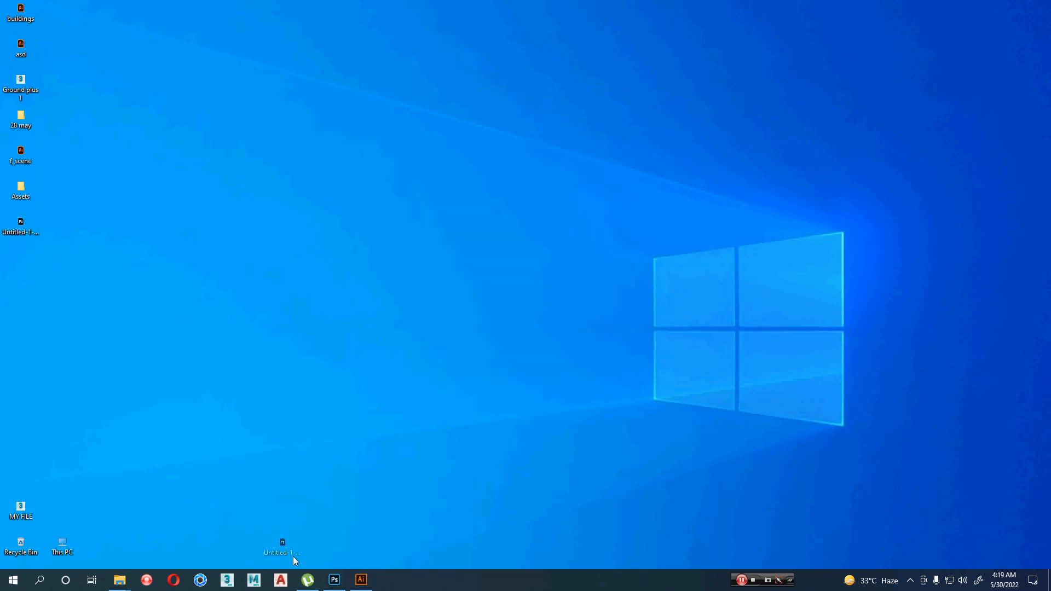
click(334, 580)
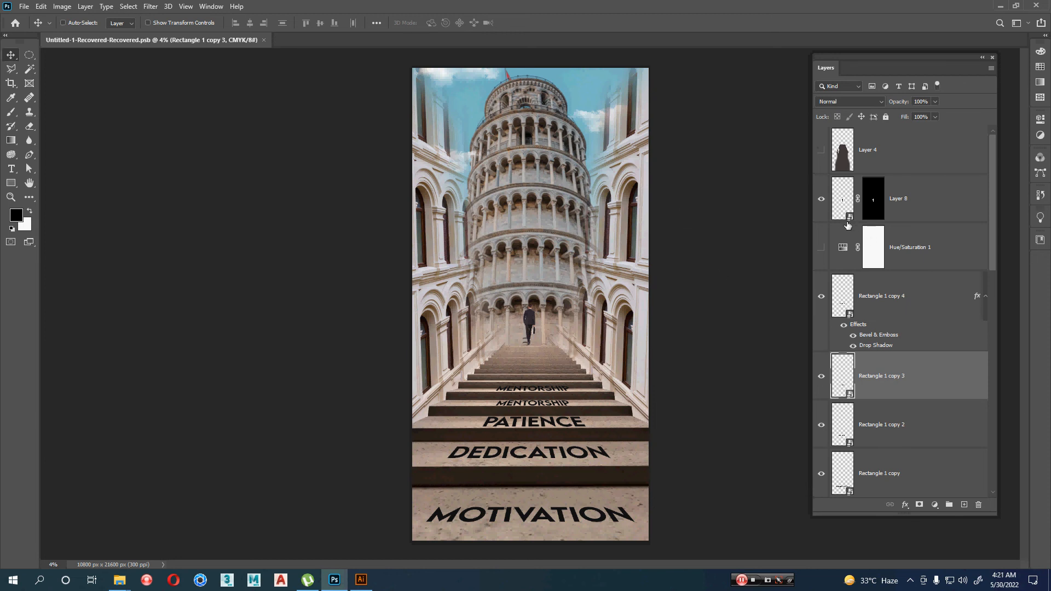
Look through the poster's layer stack and open the contents of the Layer 7 copy 5 buildings smart object
scroll(847, 383, down, 5)
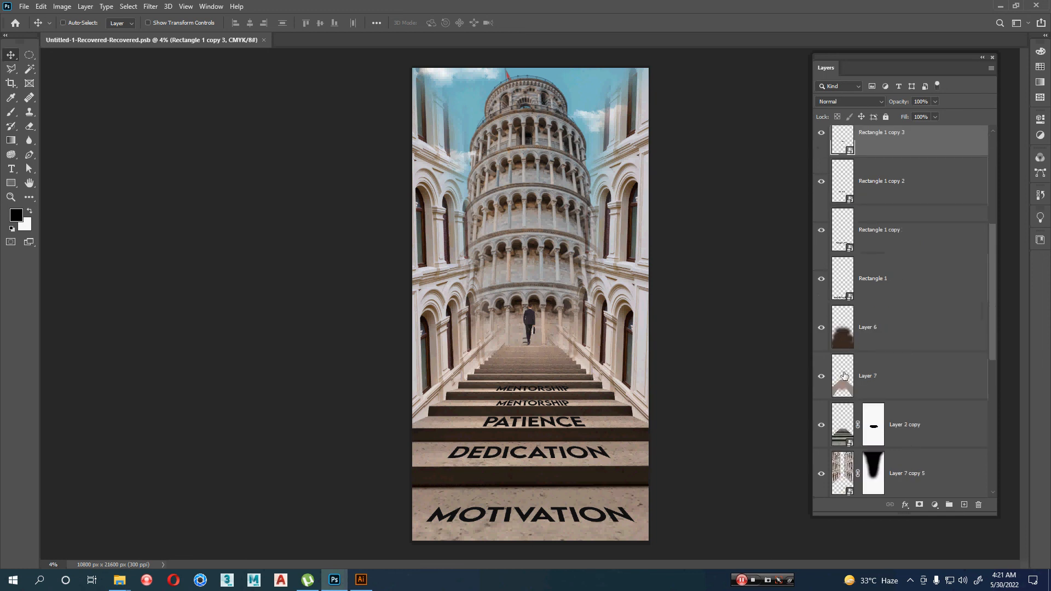
scroll(847, 378, down, 3)
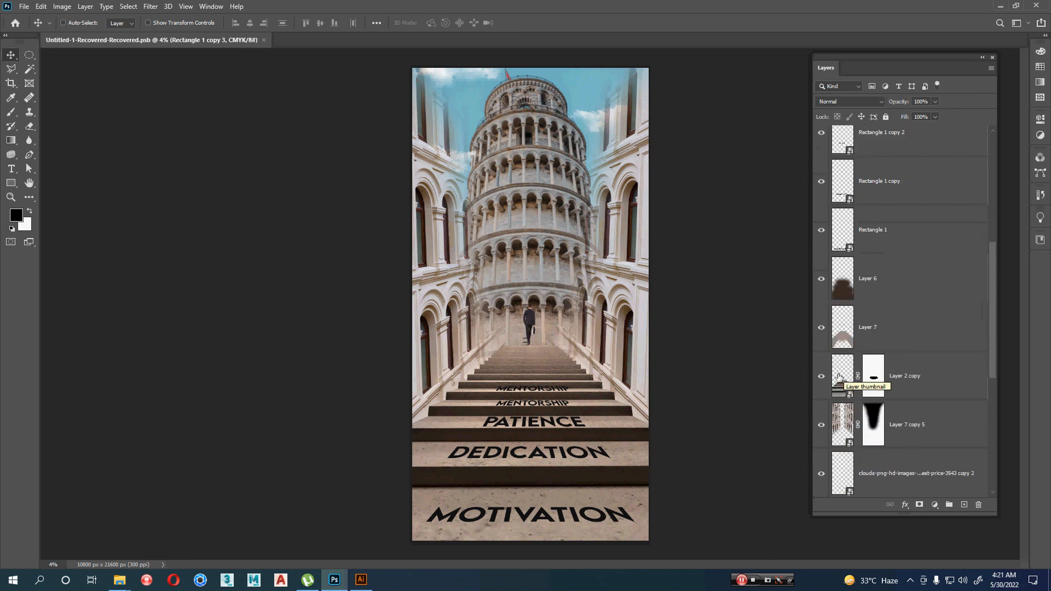
scroll(854, 468, down, 4)
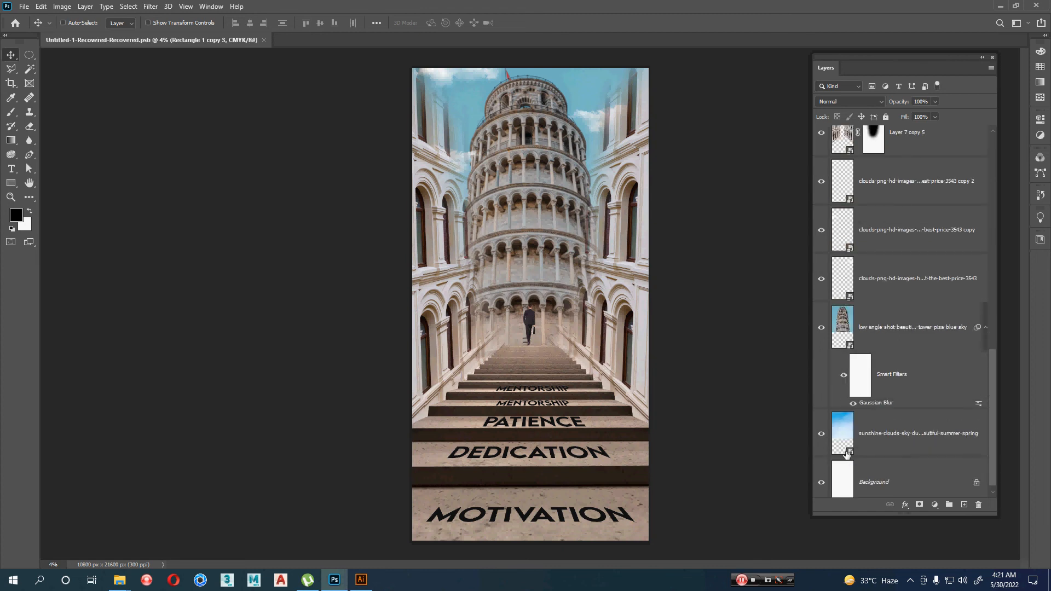
scroll(847, 455, down, 1)
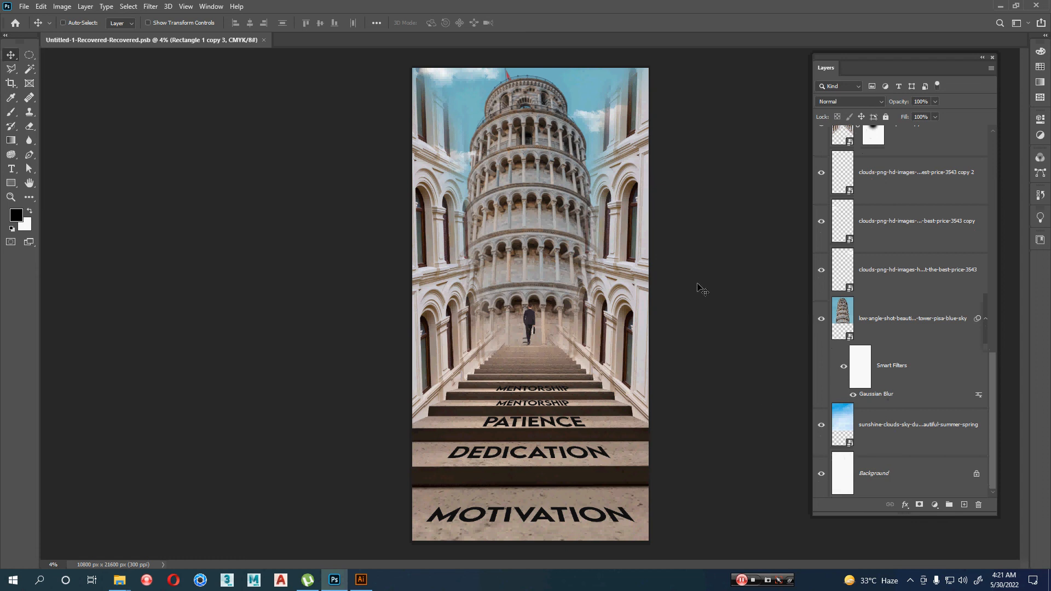
scroll(885, 320, up, 4)
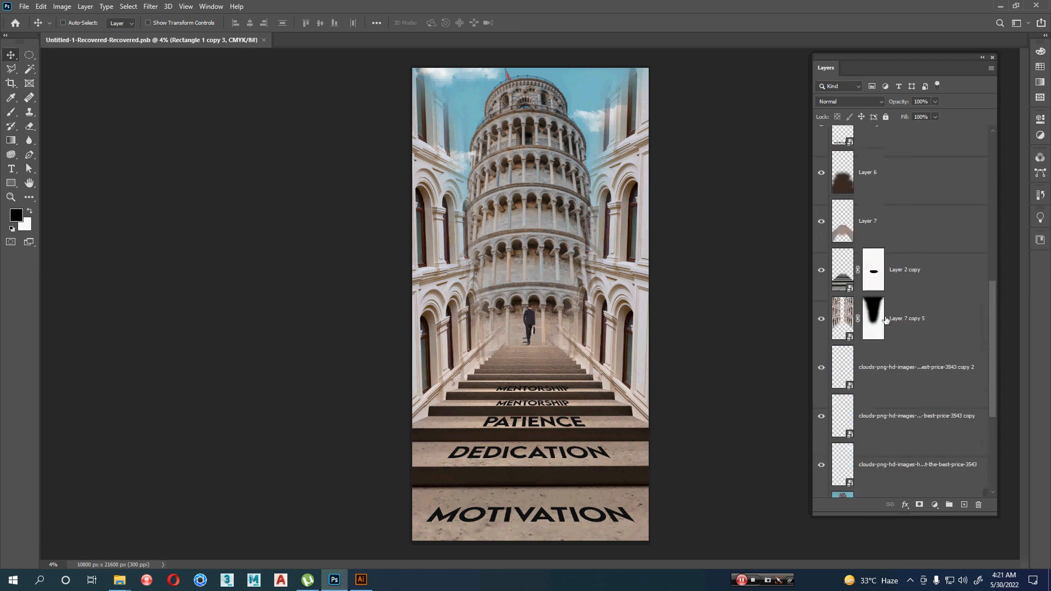
ctrl+click(626, 215)
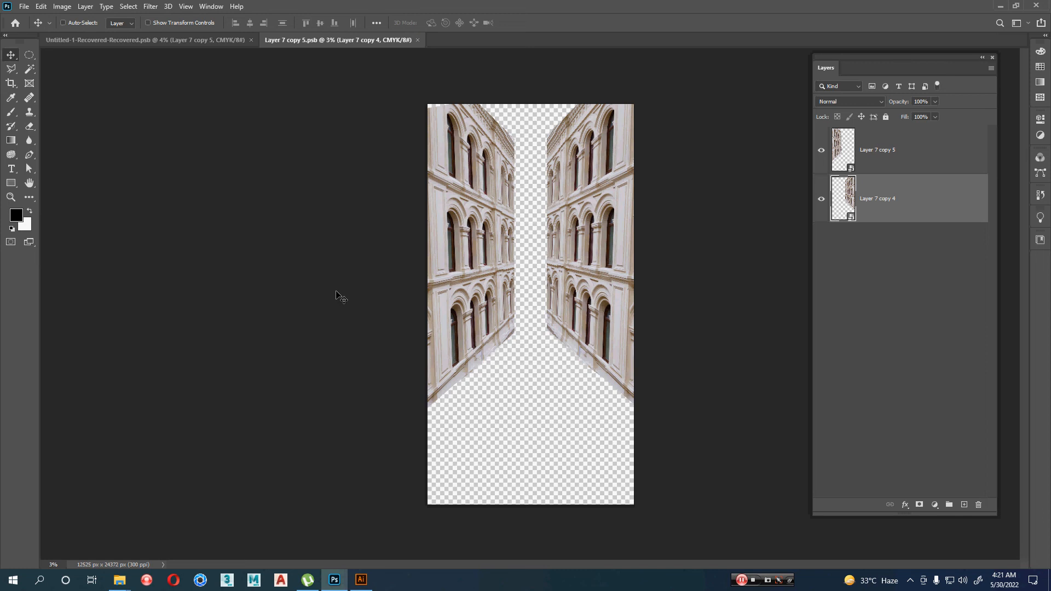
Open the nested Layer 7 copy 3 smart object and hide Layer 8 copy 2, Layer 8 copy, Layer 8 and Layer 7 copy
click(142, 41)
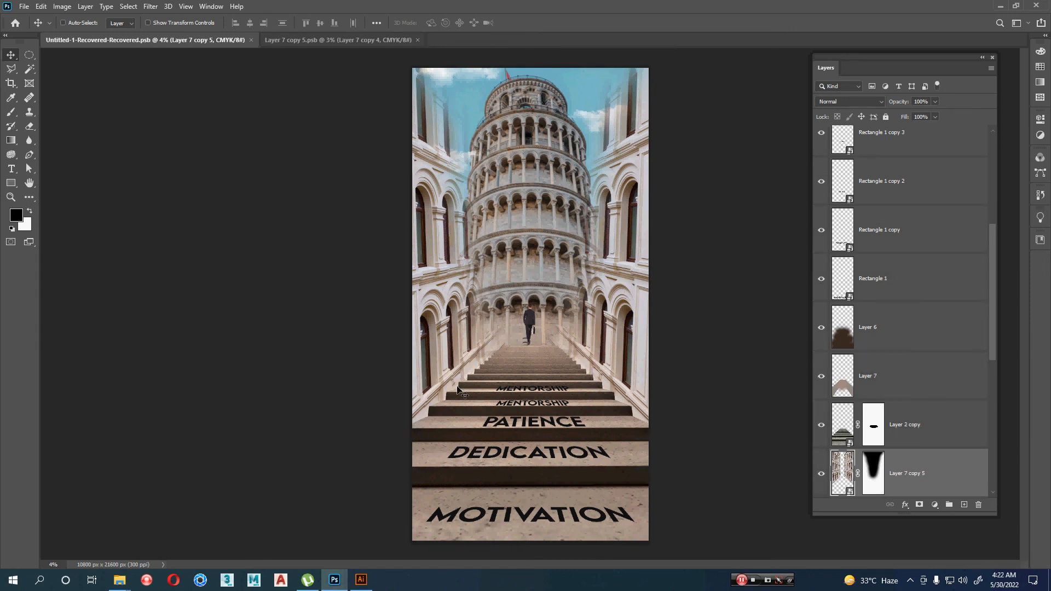
click(324, 42)
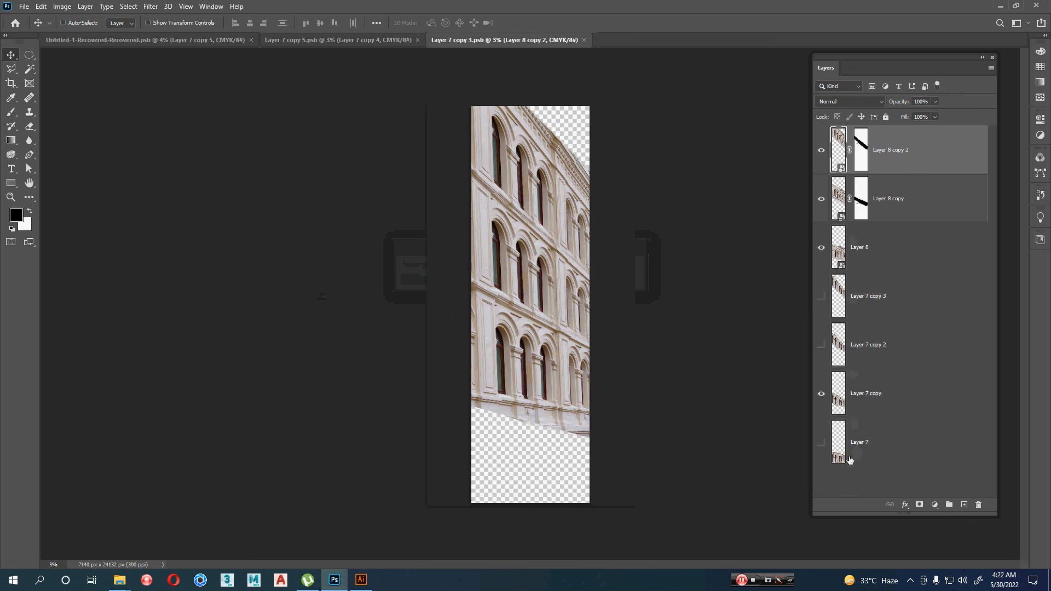
click(822, 150)
click(822, 199)
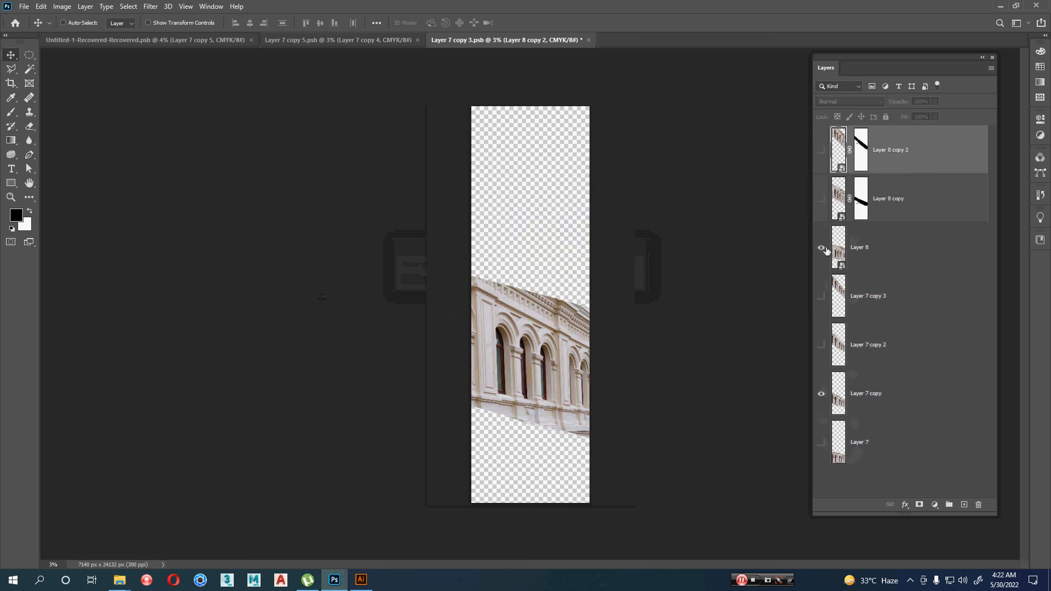
click(821, 247)
click(821, 393)
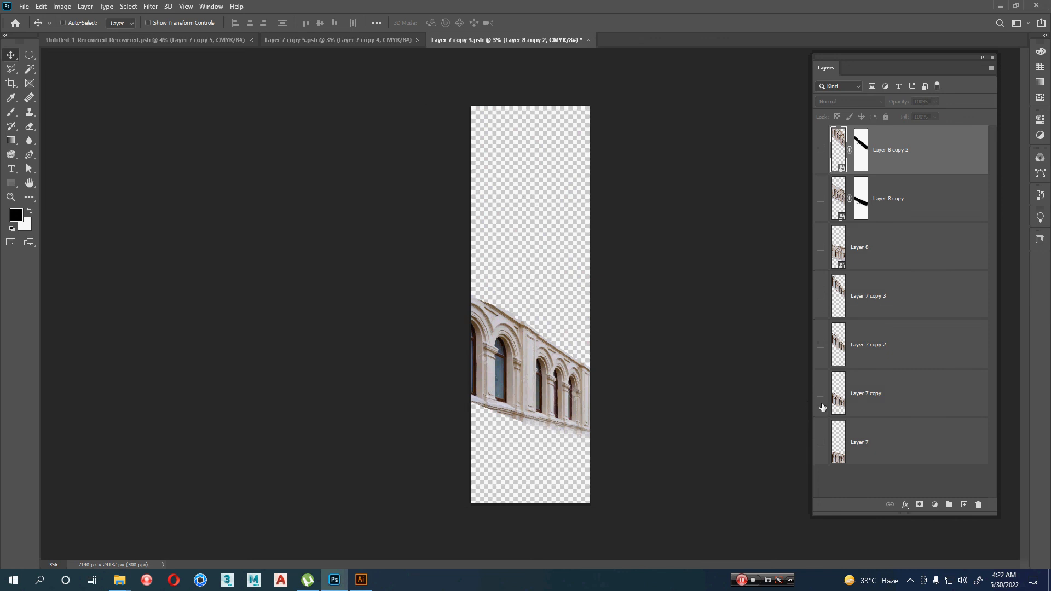
Show Layer 7 copy, Layer 8, Layer 8 copy and Layer 8 copy 2 again, rebuilding the facade storey by storey
click(821, 394)
click(821, 248)
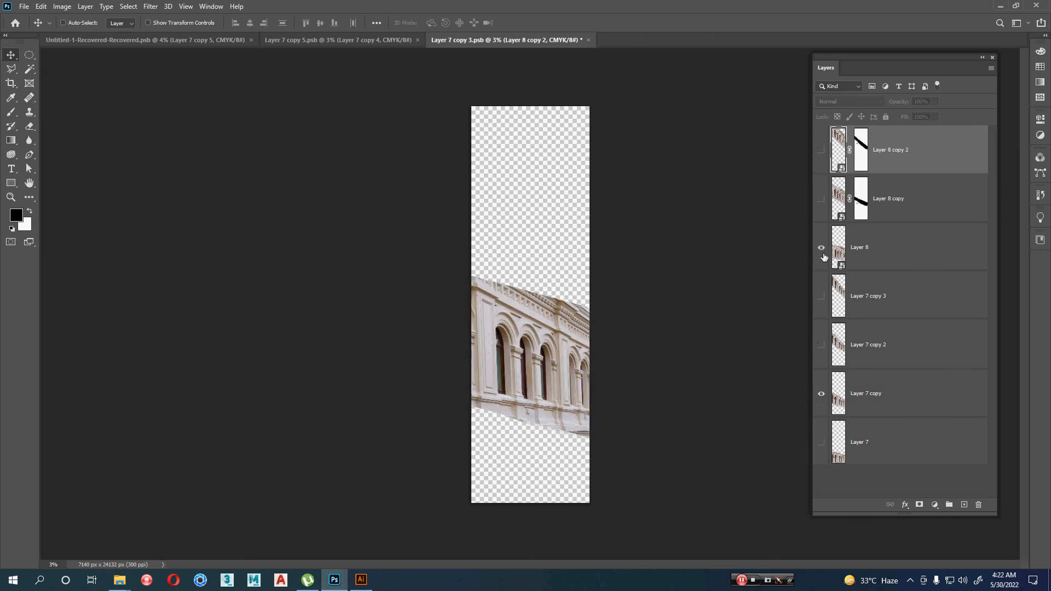
click(822, 208)
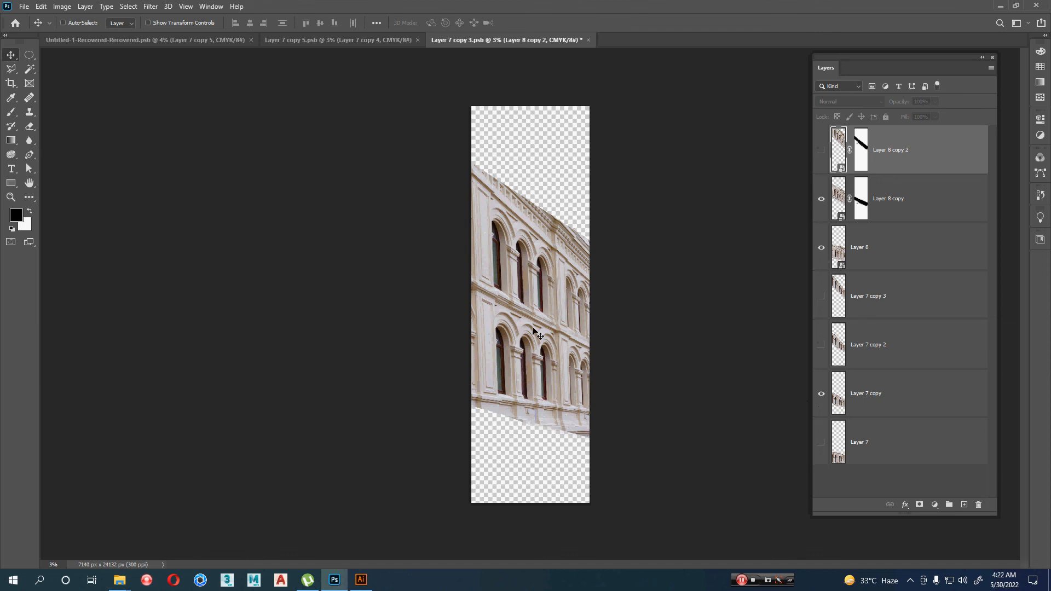
click(822, 151)
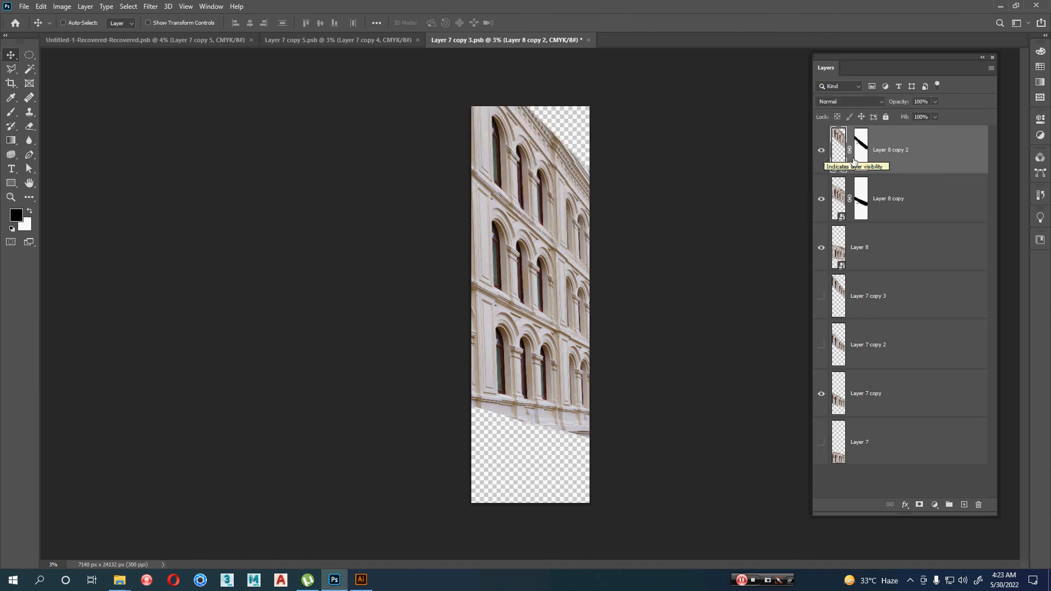
Open the source image inside the Layer 8 copy 2 smart object, examine the original facade photo, and close it
double_click(841, 169)
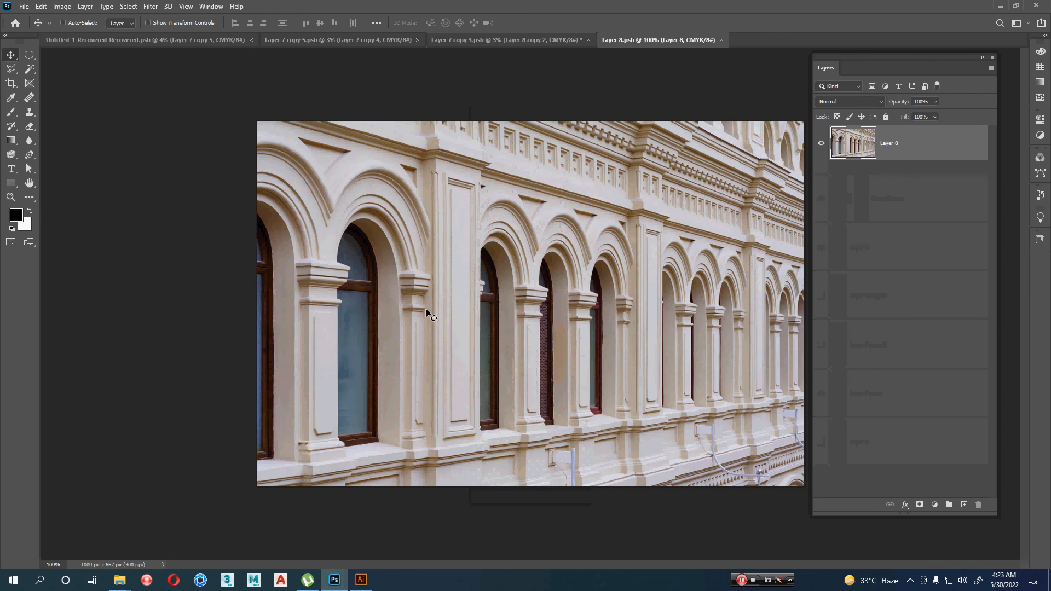
key(ctrl)
key(ctrl)
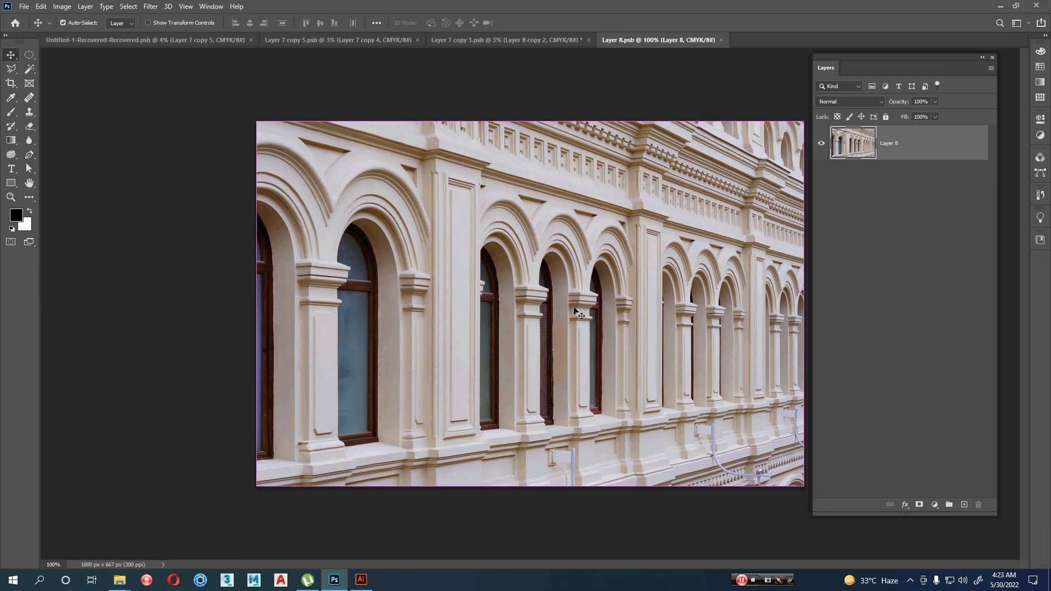
key(ctrl+w)
Hide Layer 8 copy 2, and toggle Layer 8 and Layer 8 copy off and on to compare the storeys
click(821, 149)
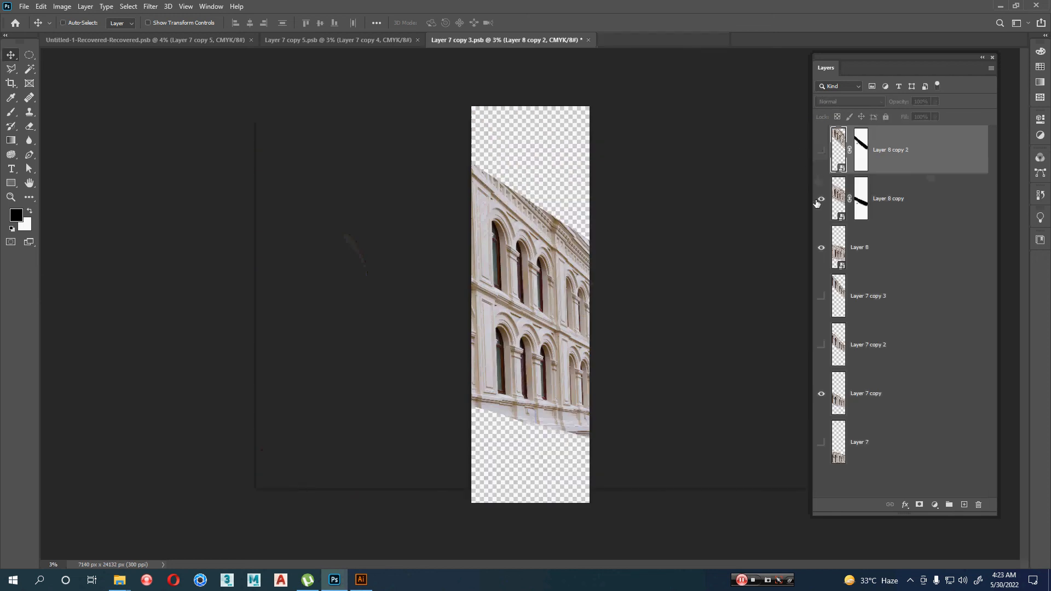
click(821, 200)
click(821, 248)
click(821, 247)
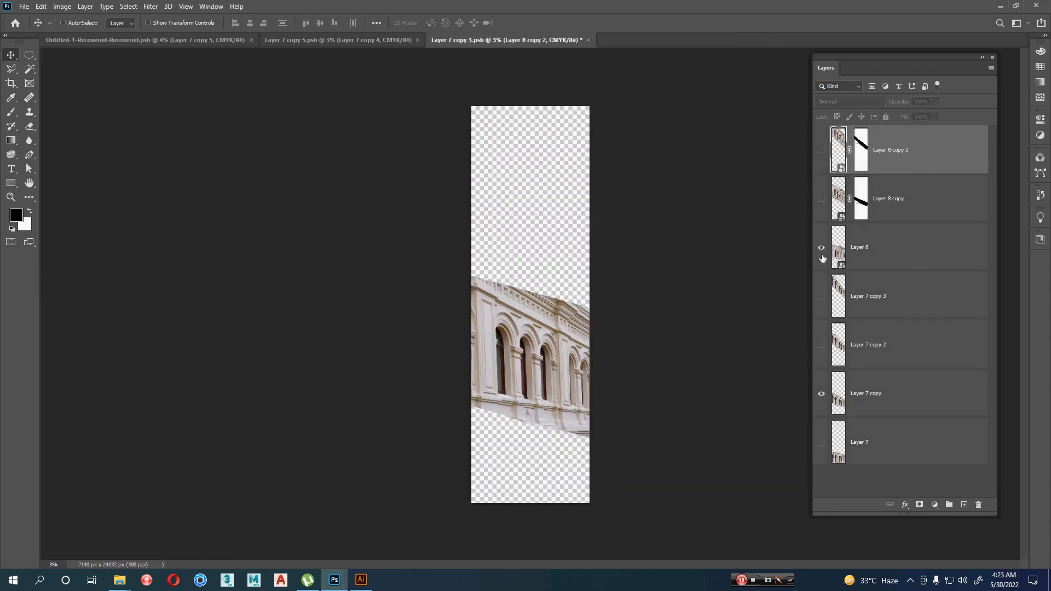
click(822, 200)
click(822, 200)
click(822, 200)
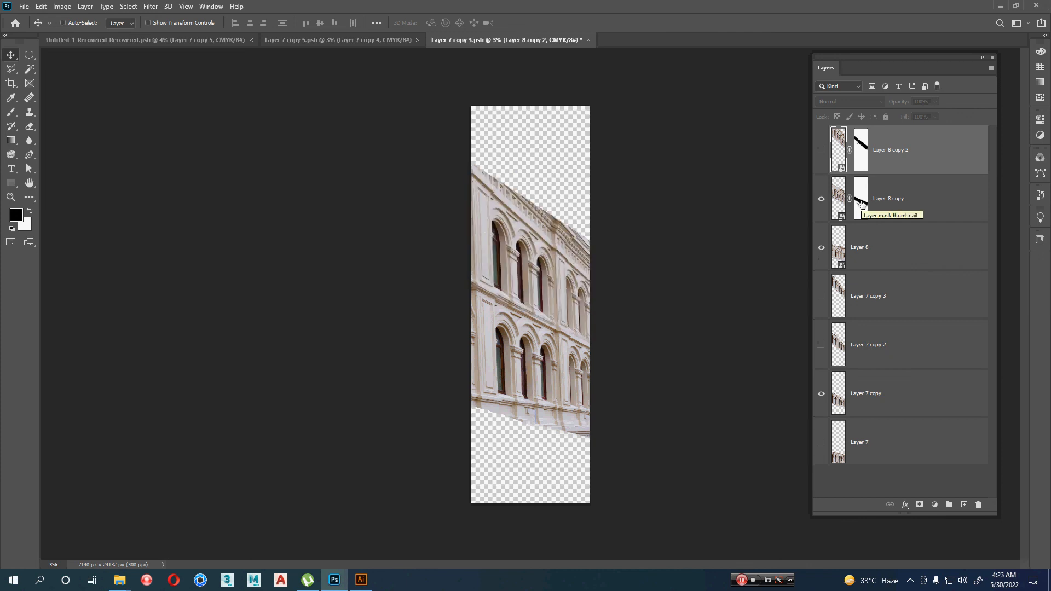
right_click(862, 204)
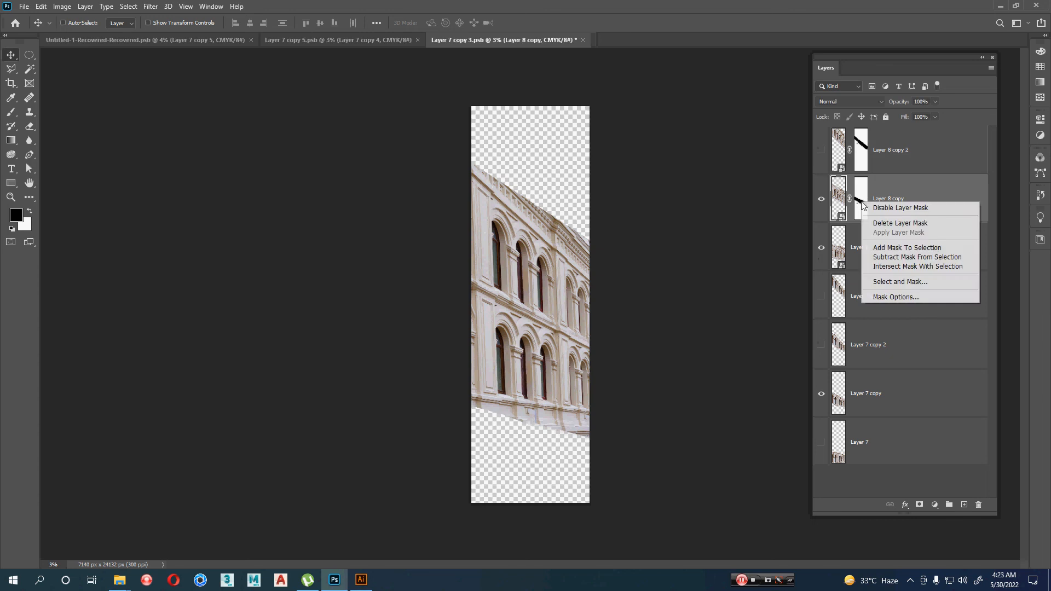
click(839, 189)
right_click(838, 189)
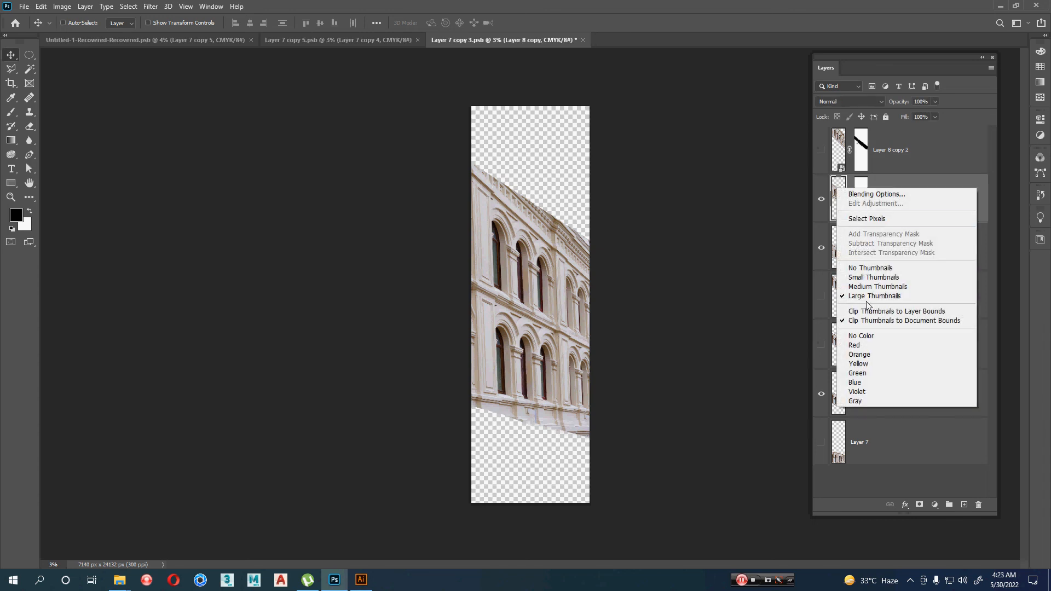
click(810, 221)
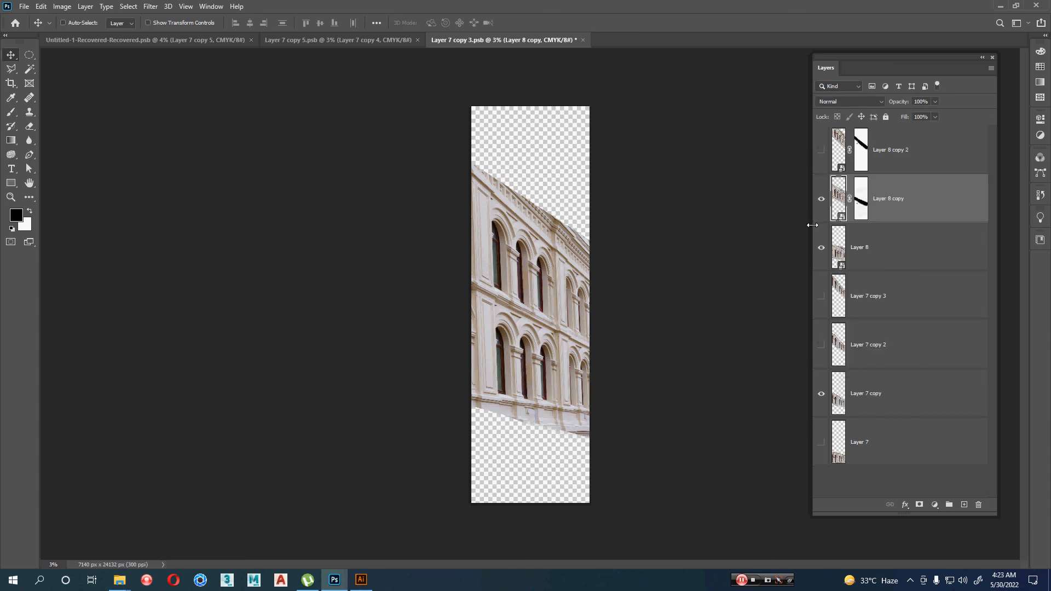
Widen the layer list and isolate Layer 8 copy by hiding Layer 8 and Layer 7 copy
drag(812, 224, 661, 226)
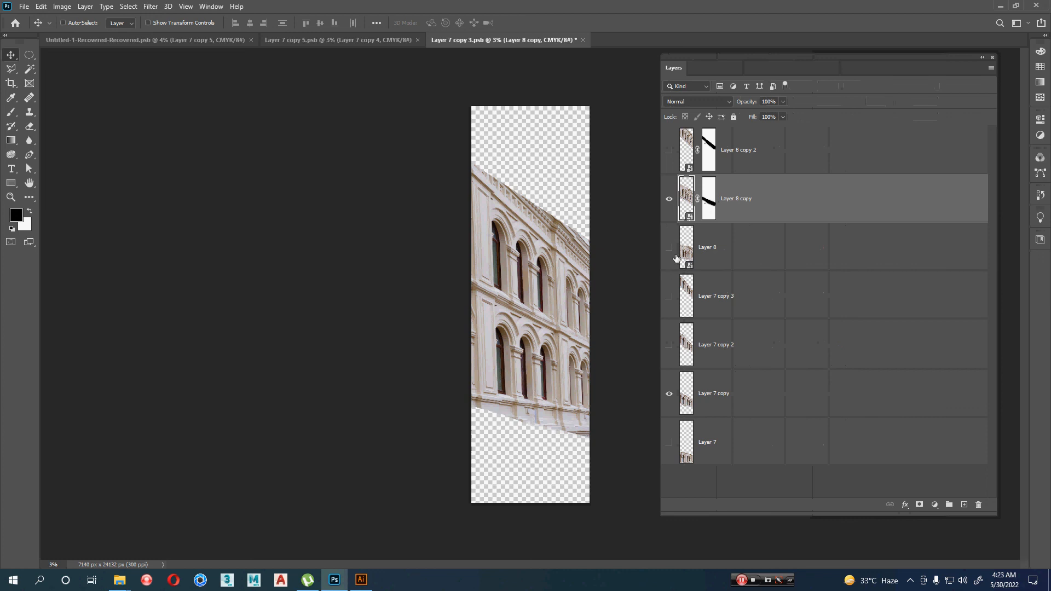
click(669, 248)
click(669, 394)
Disable the layer mask on Layer 8 copy and examine the facade's lower edge up close
right_click(708, 204)
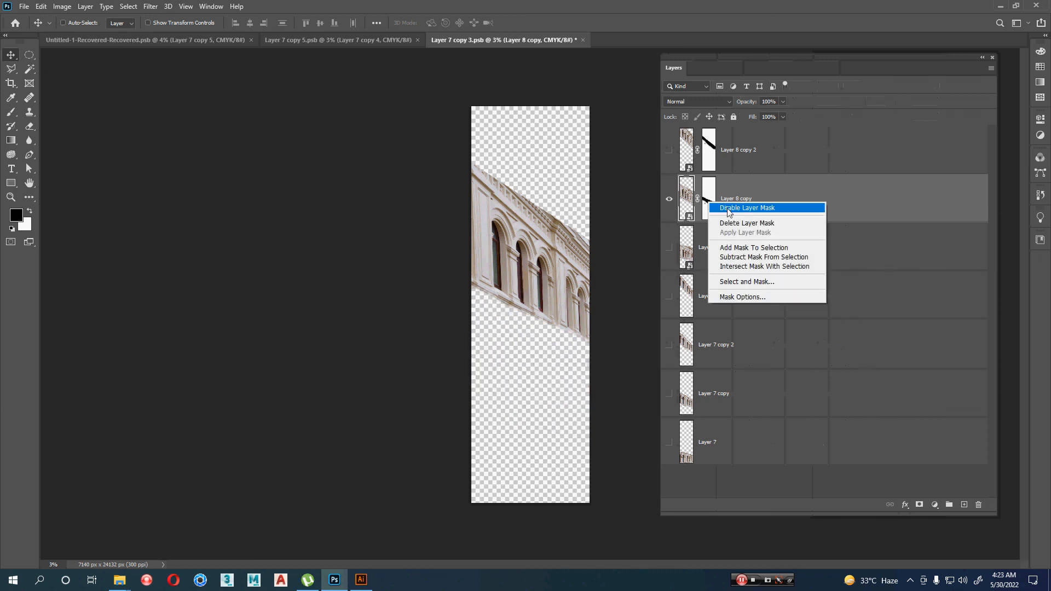
click(740, 208)
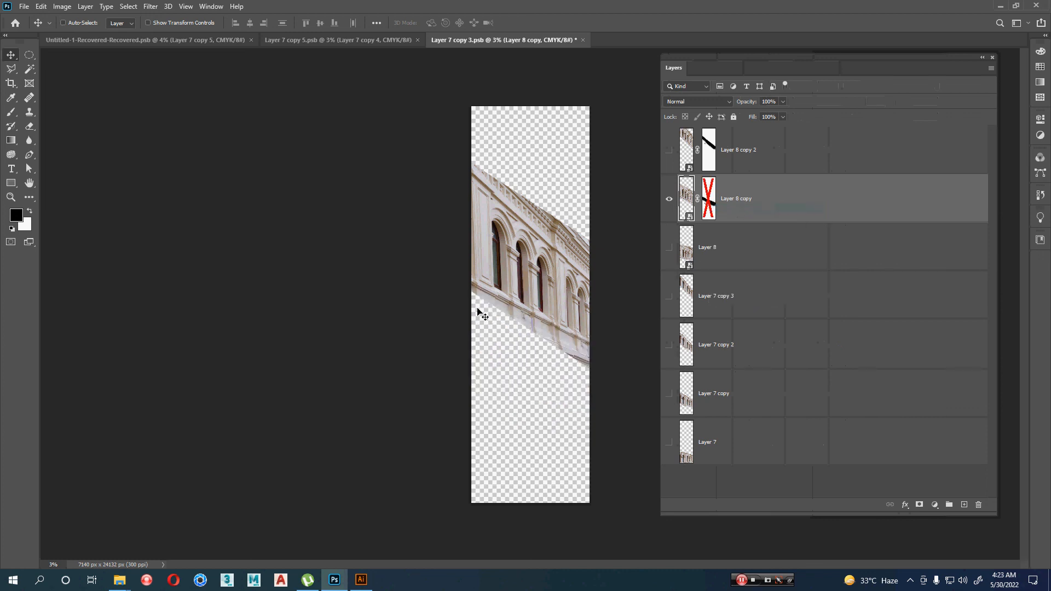
scroll(554, 346, up, 5)
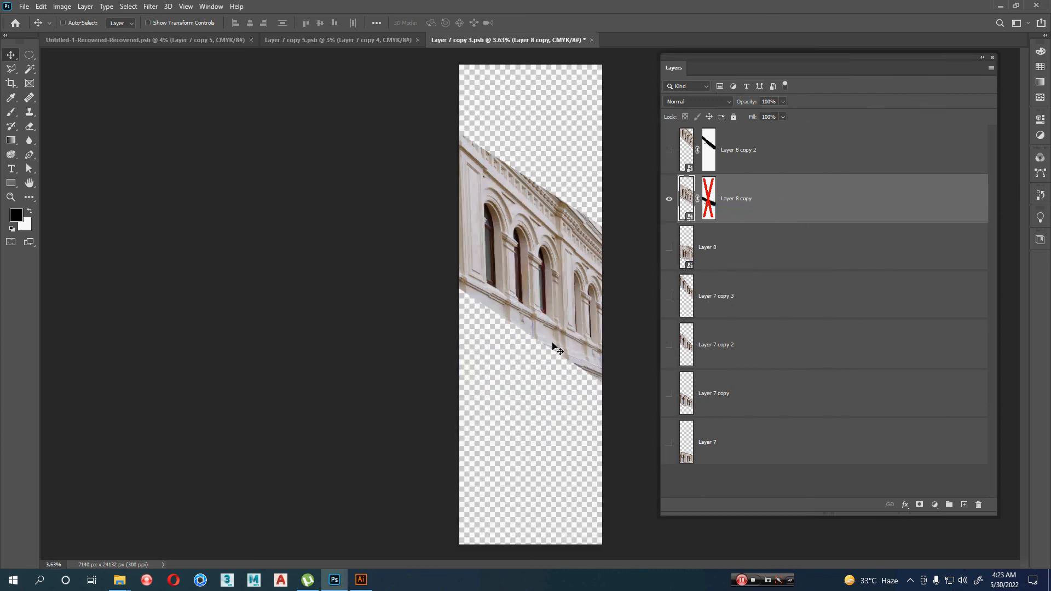
scroll(427, 391, up, 2)
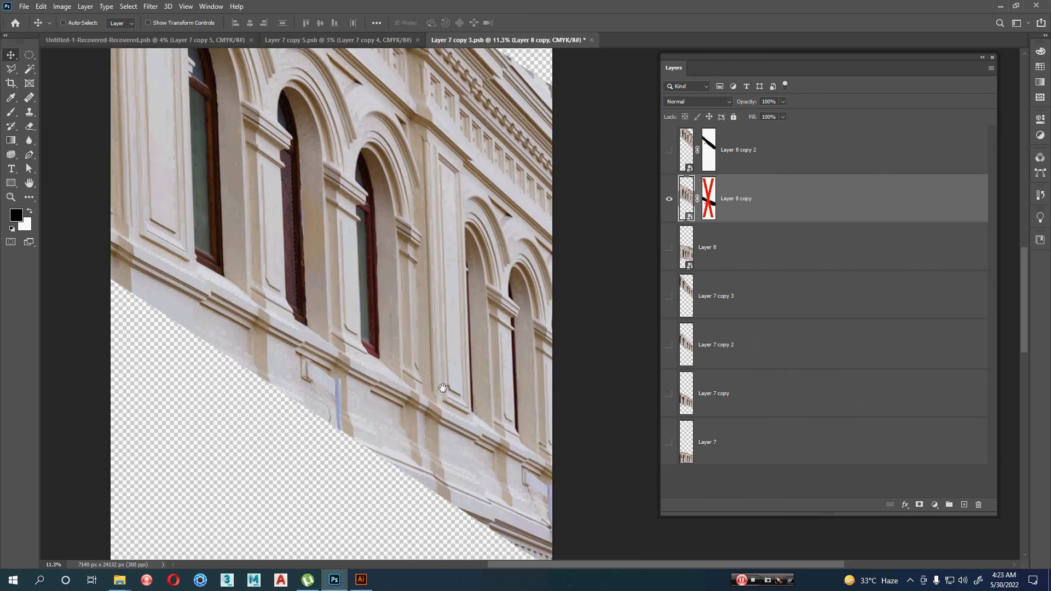
Re-enable the layer mask on Layer 8 copy and return to the Untitled-1-Recovered-Recovered.psb poster document
right_click(710, 200)
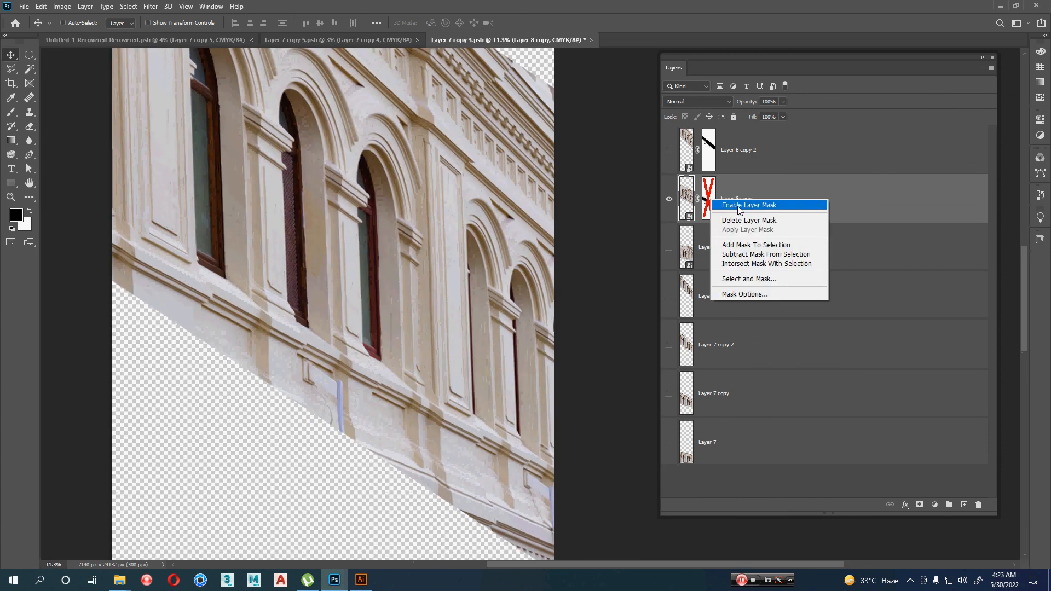
click(739, 206)
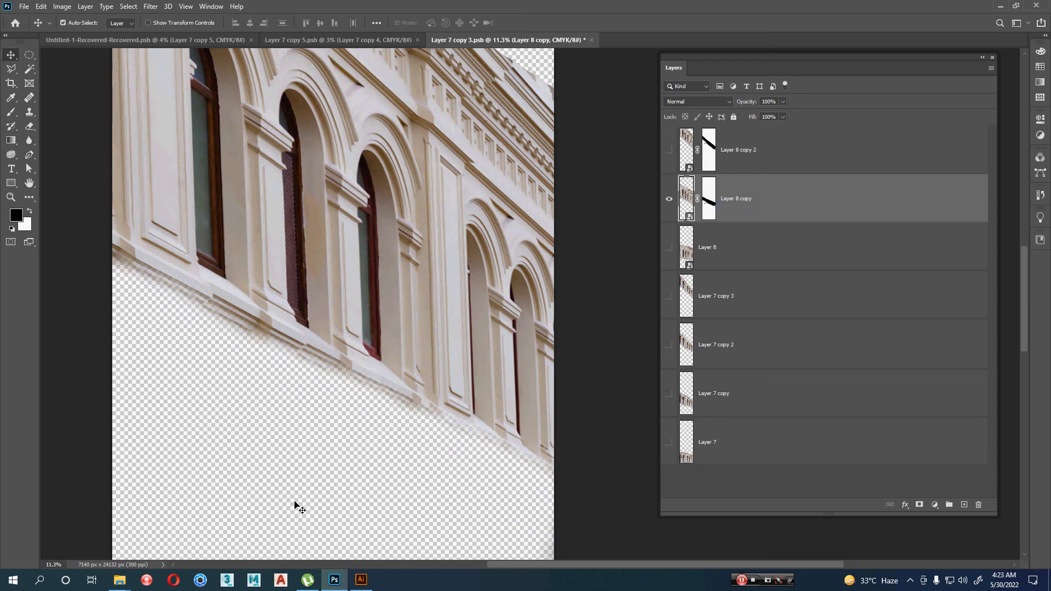
key(ctrl+Tab)
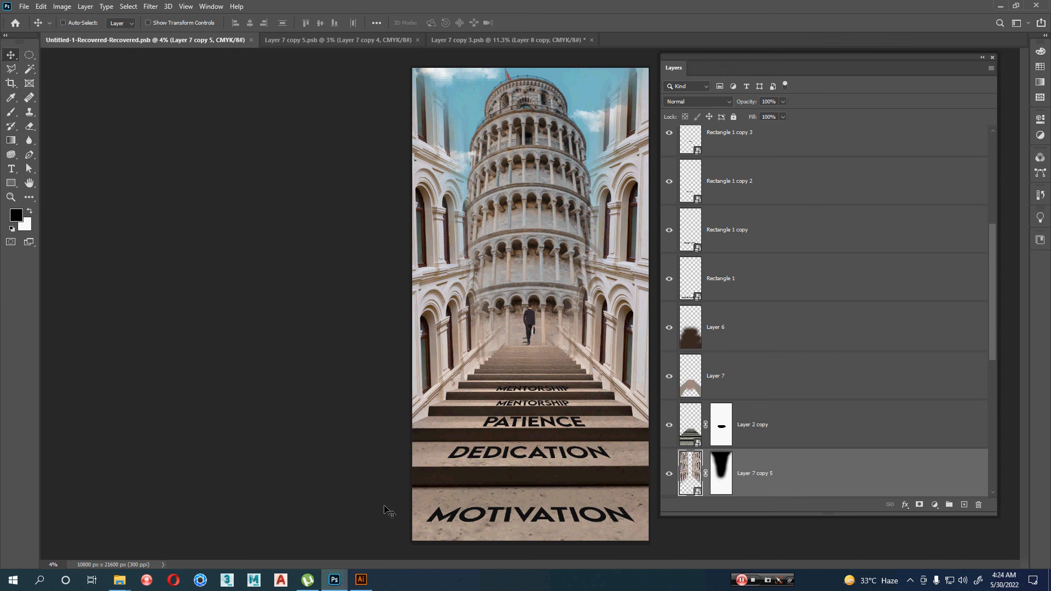
Preview image 1 from the desktop's Assets folder in Windows Photo Viewer, and move the file out of the folder to the desktop
key(super+d)
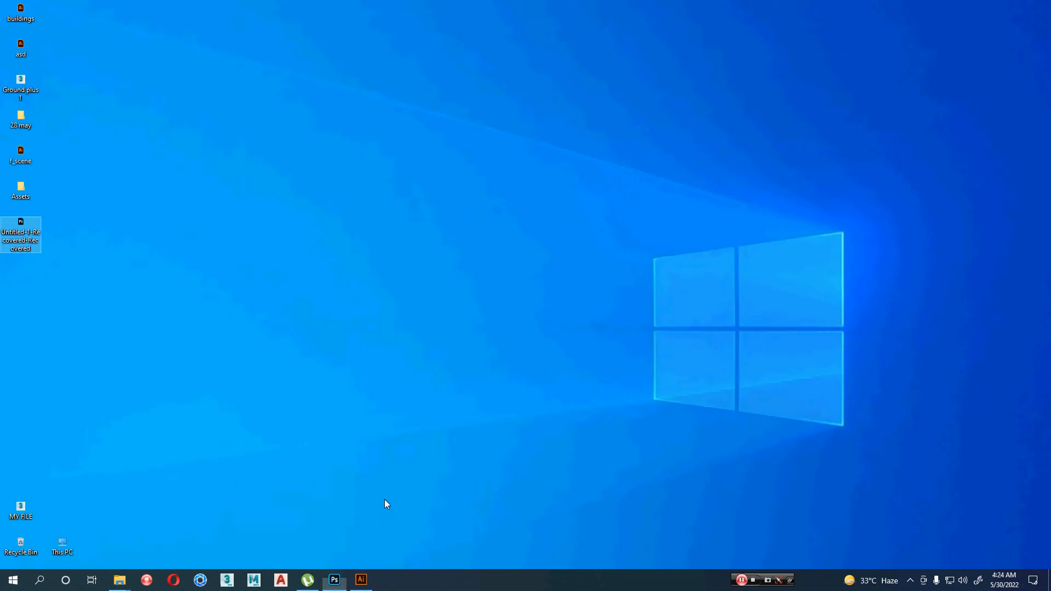
double_click(21, 189)
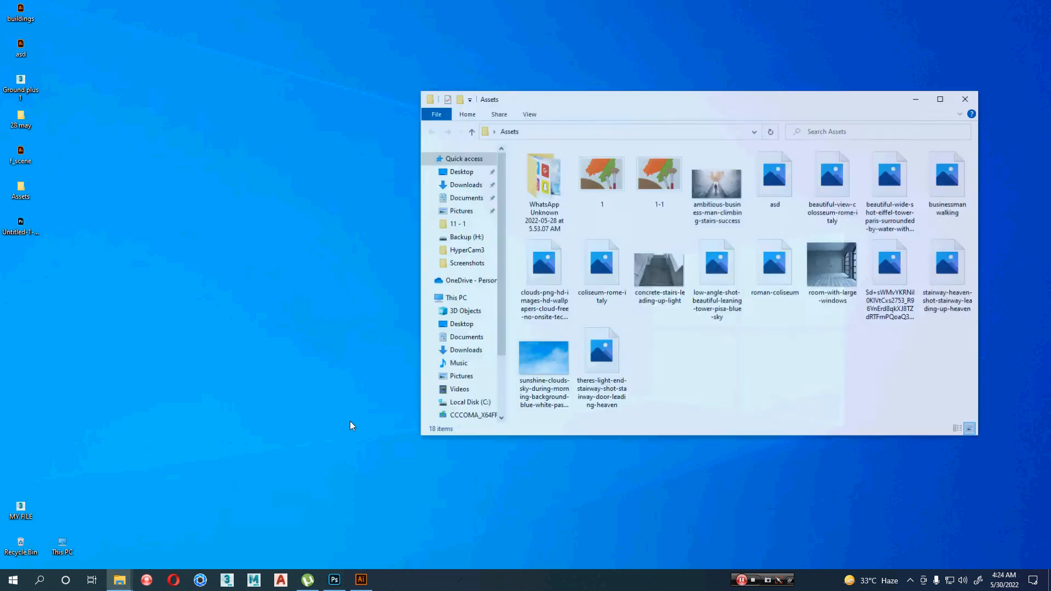
double_click(606, 187)
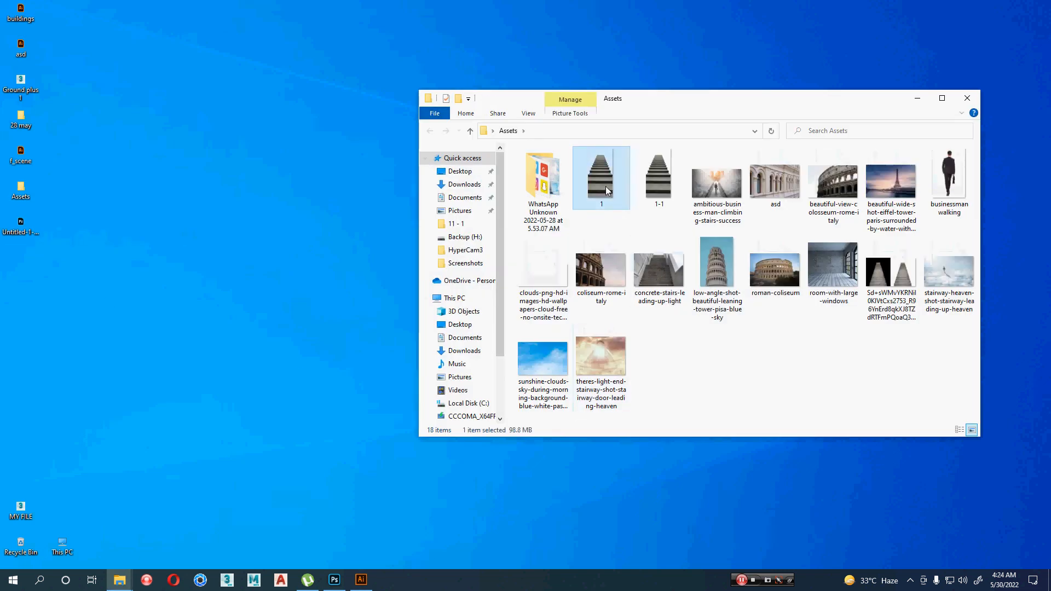
click(515, 382)
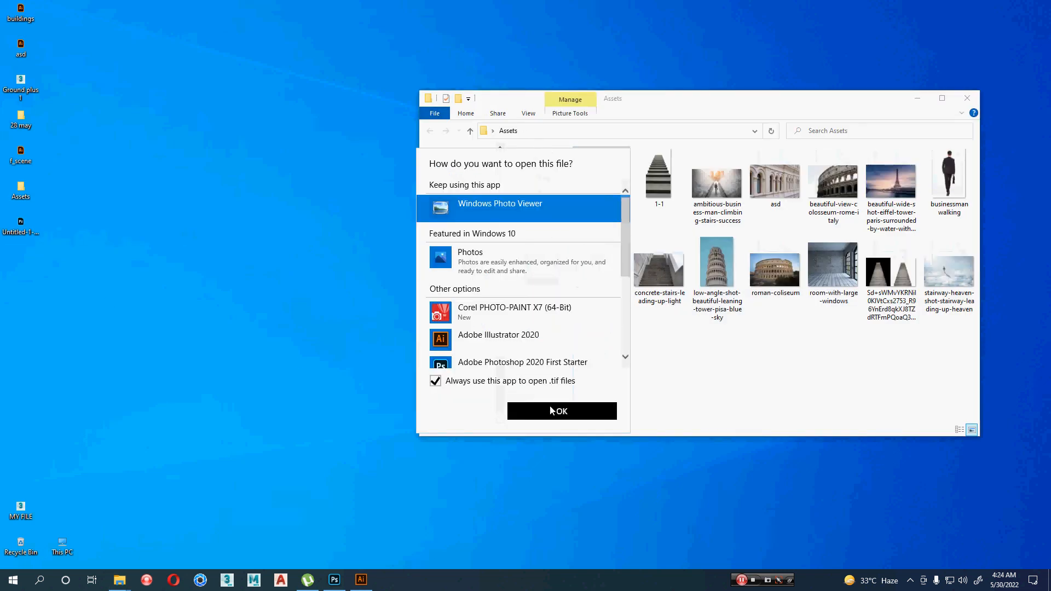
click(561, 411)
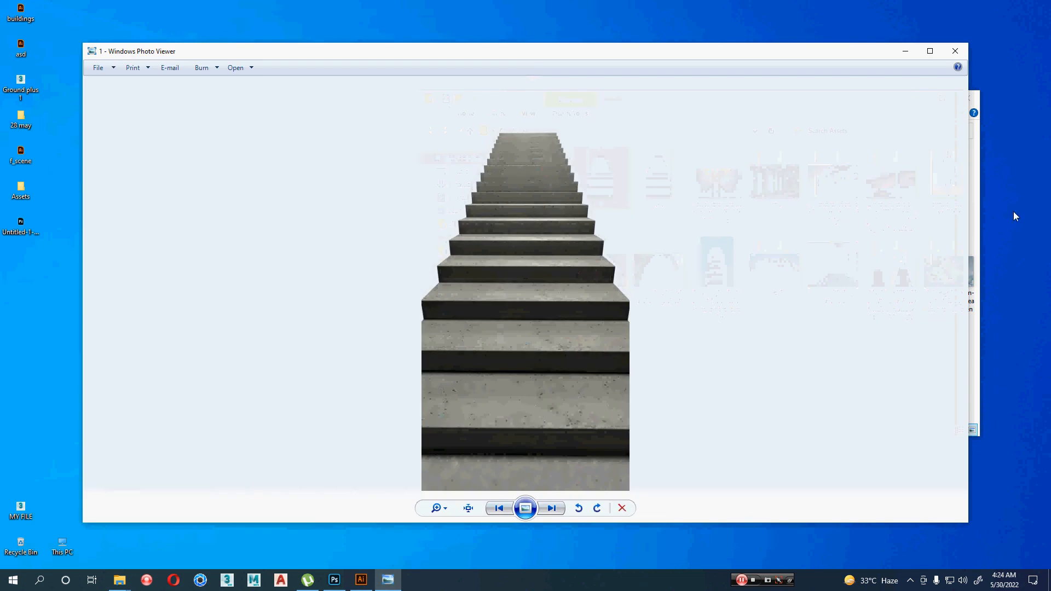
click(956, 50)
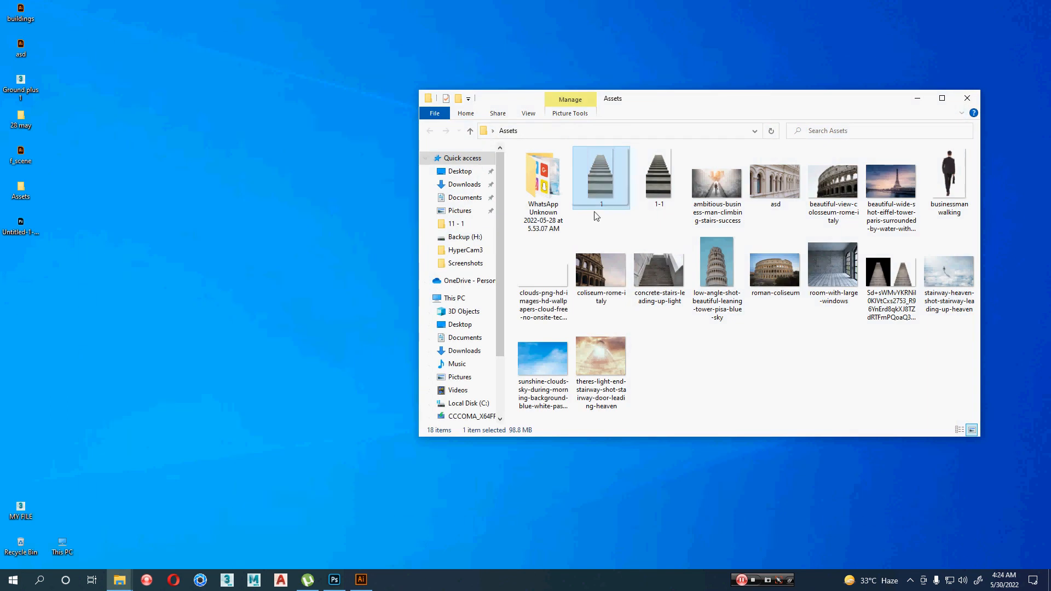
drag(597, 216, 312, 290)
Switch back to Photoshop and close all three open documents, discarding the changes to Layer 7 copy 3.psb
click(334, 580)
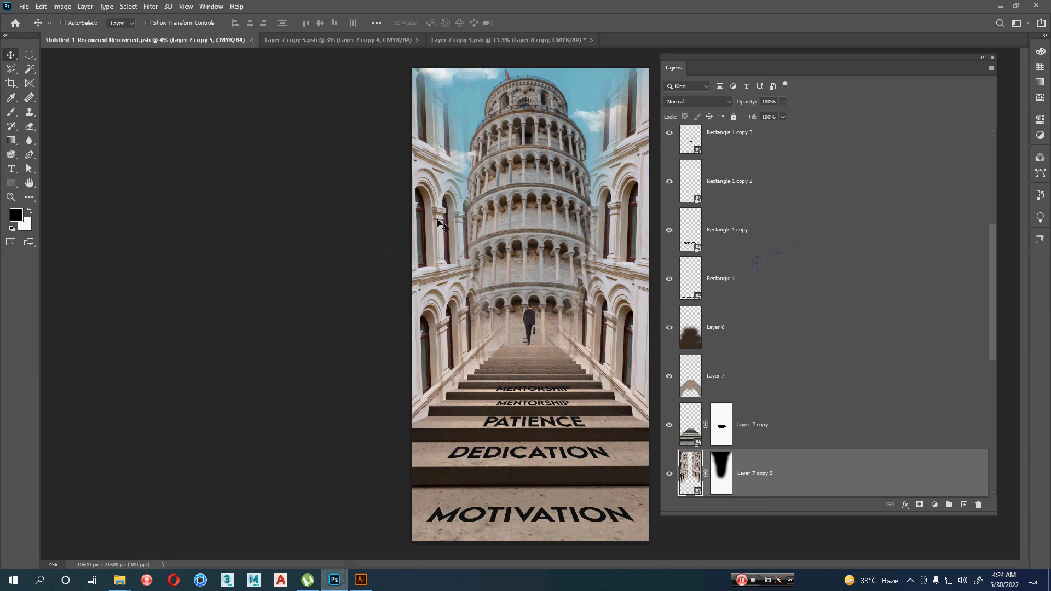
key(ctrl+w)
key(ctrl+w)
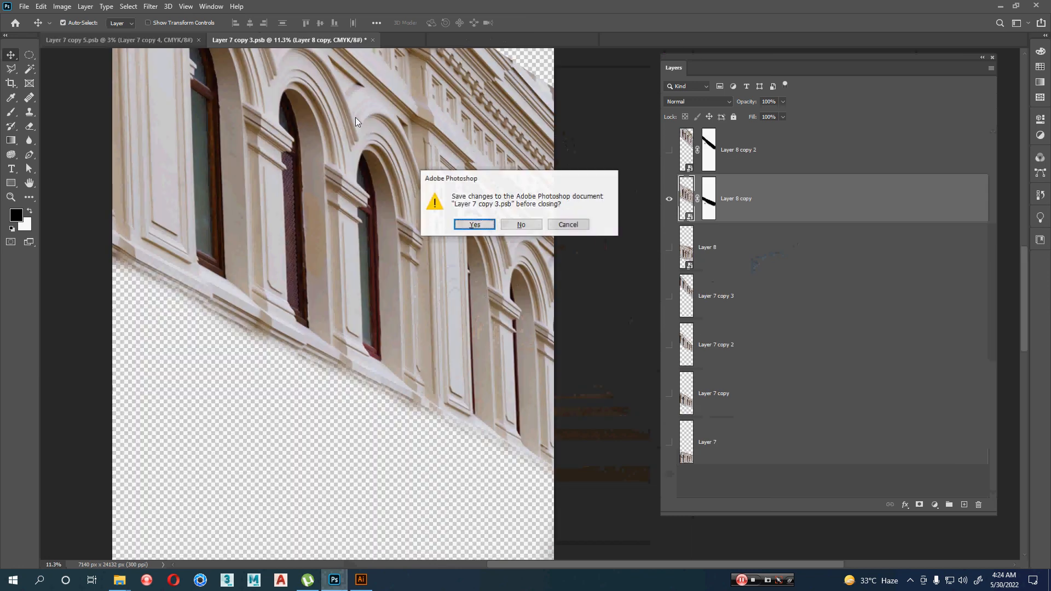
click(521, 224)
key(ctrl+w)
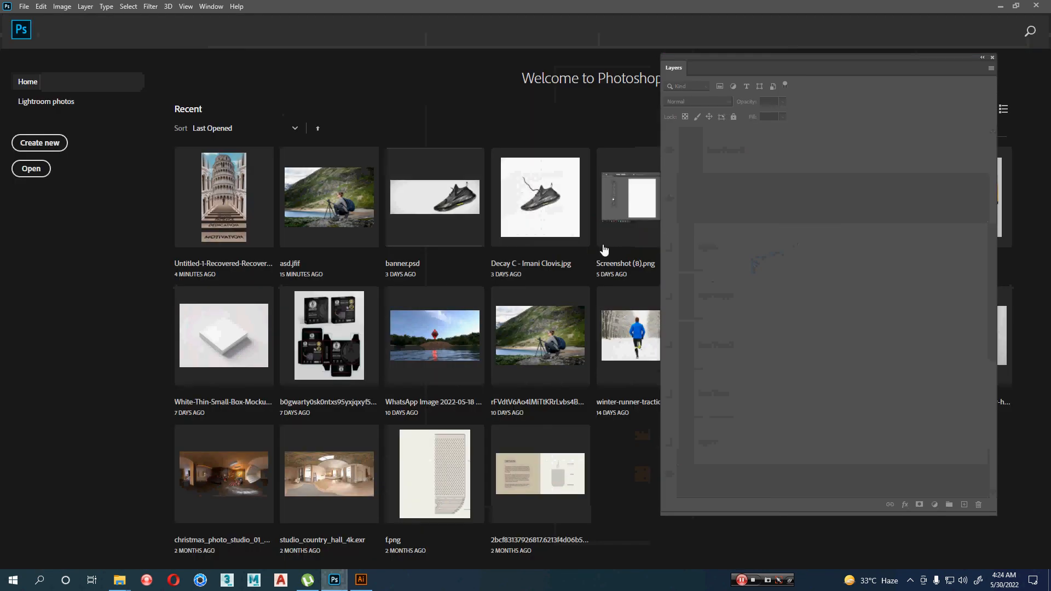
Open the staircase image 1-1.tif from the Assets folder in Photoshop and bring the whole picture into view
key(alt+Tab)
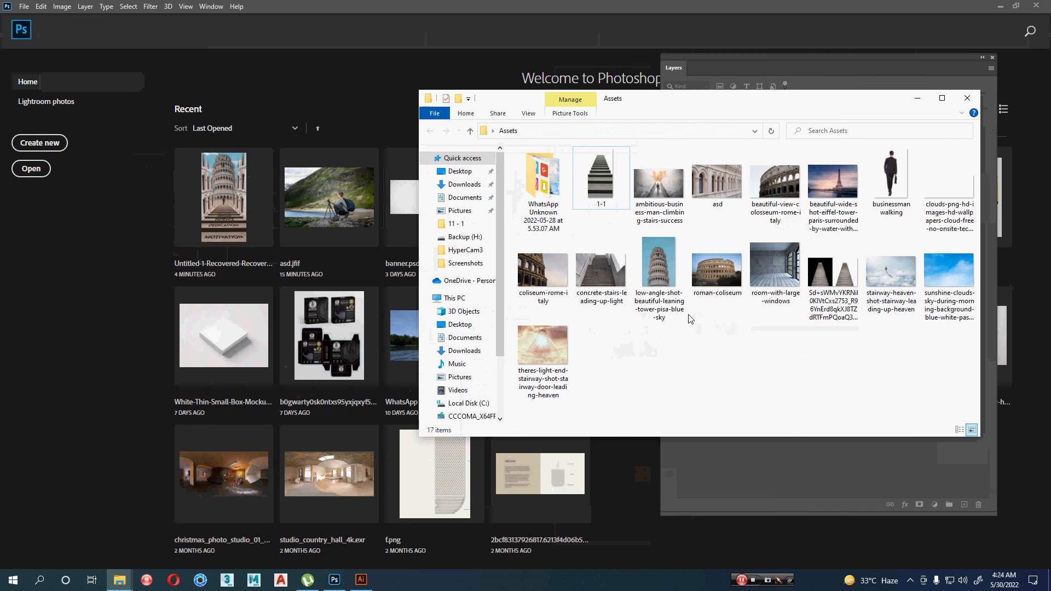
click(595, 181)
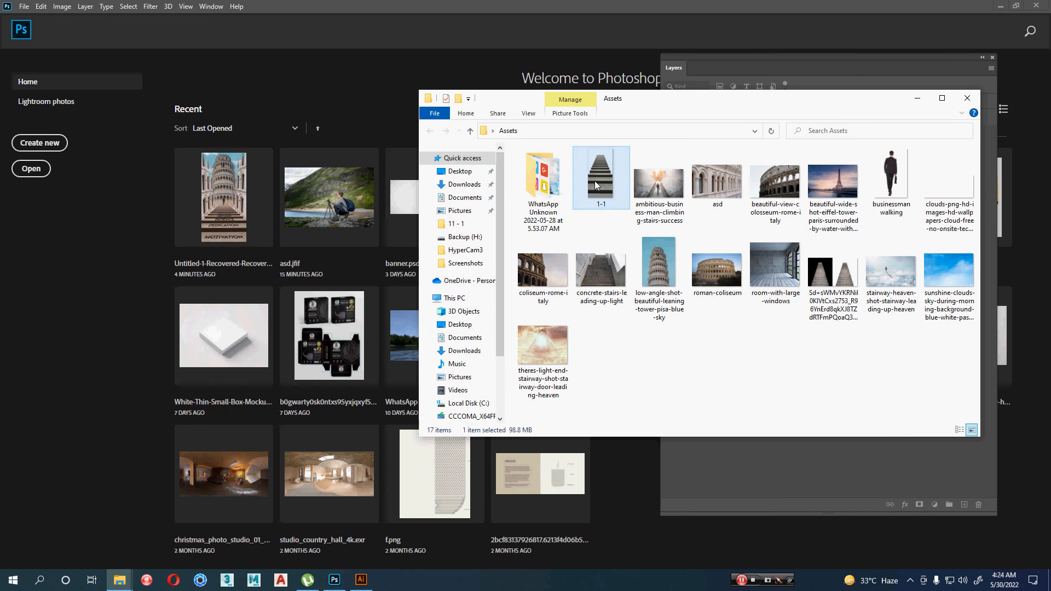
drag(595, 181, 281, 103)
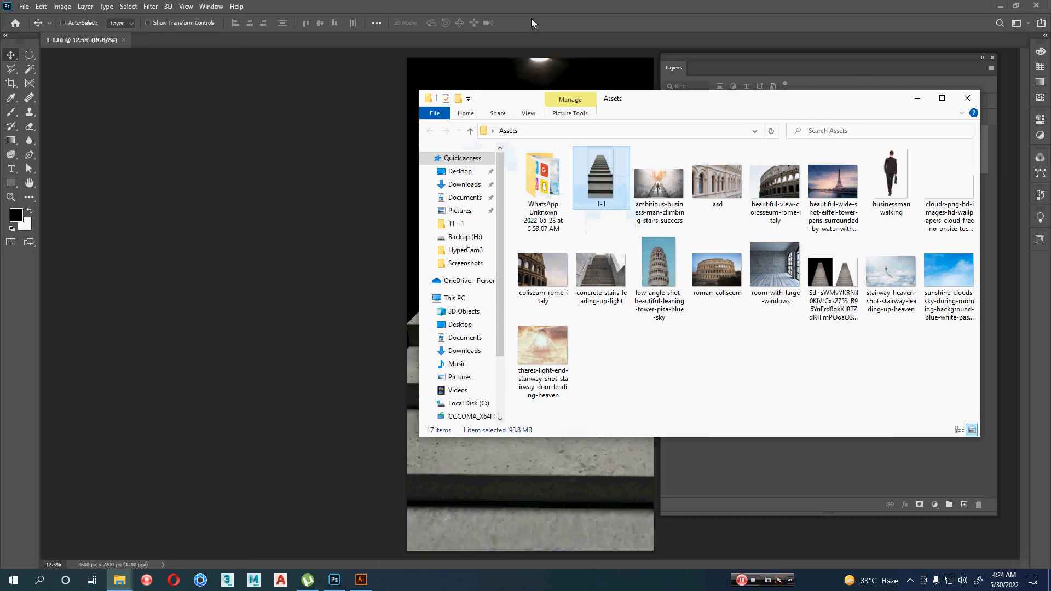
click(531, 18)
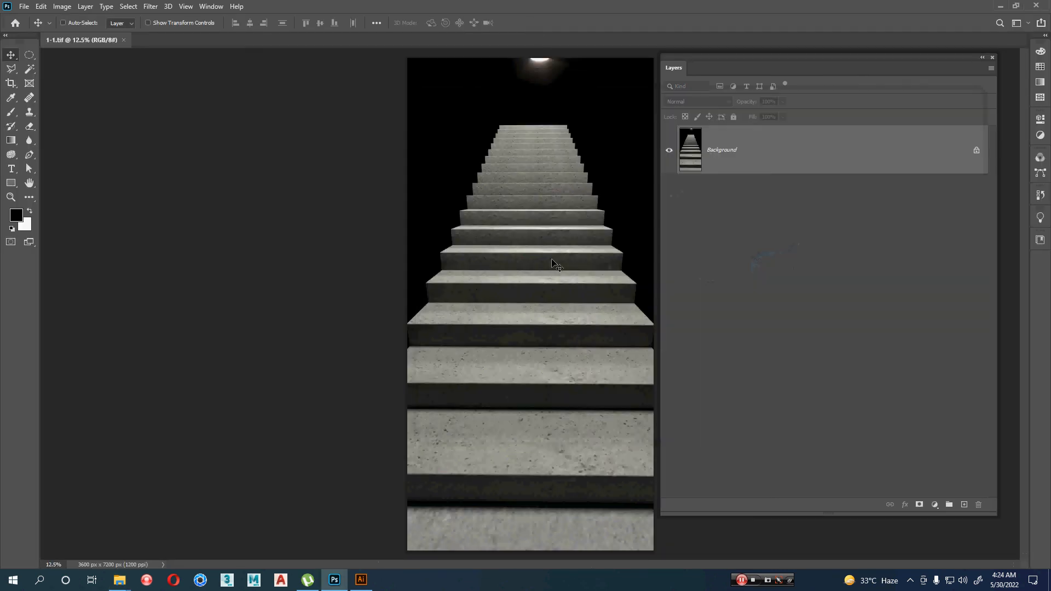
drag(461, 290, 326, 345)
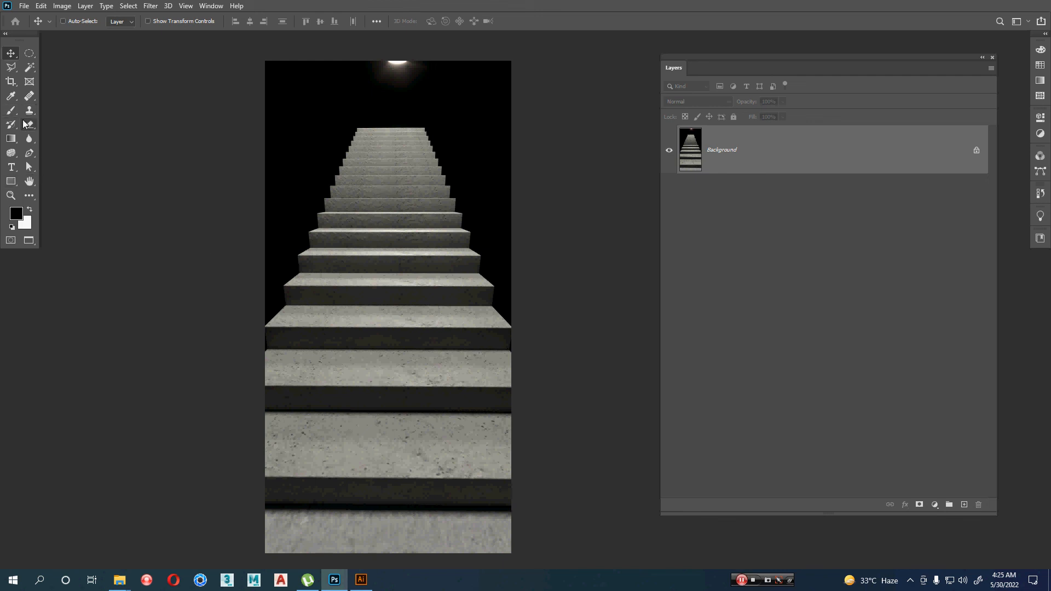
Draw a rectangle shape about 3180 x 660 px on the second tread from the bottom of the staircase
click(11, 181)
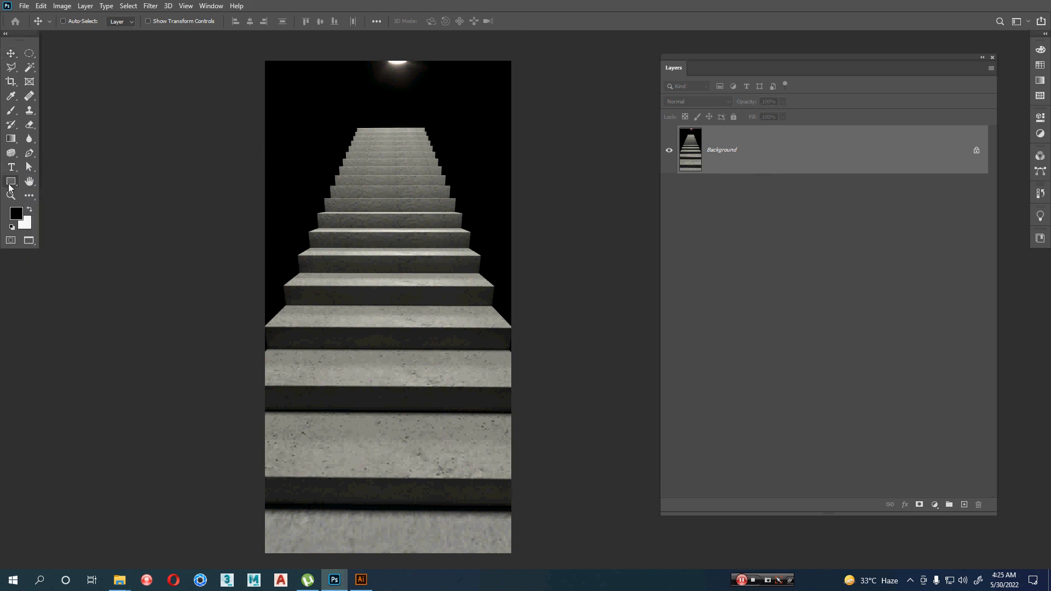
drag(278, 468, 496, 423)
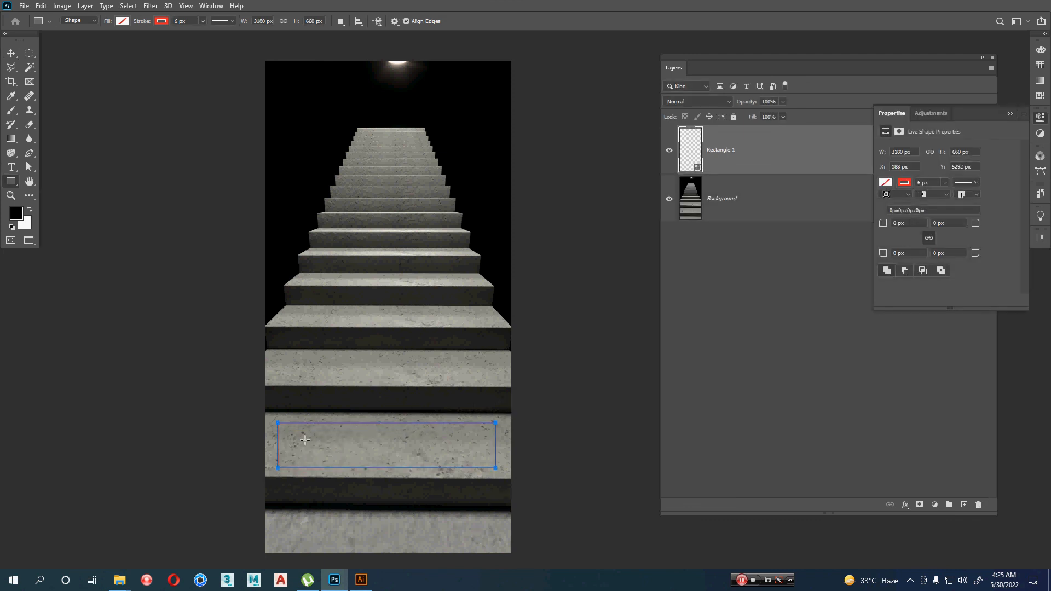
drag(984, 112, 719, 291)
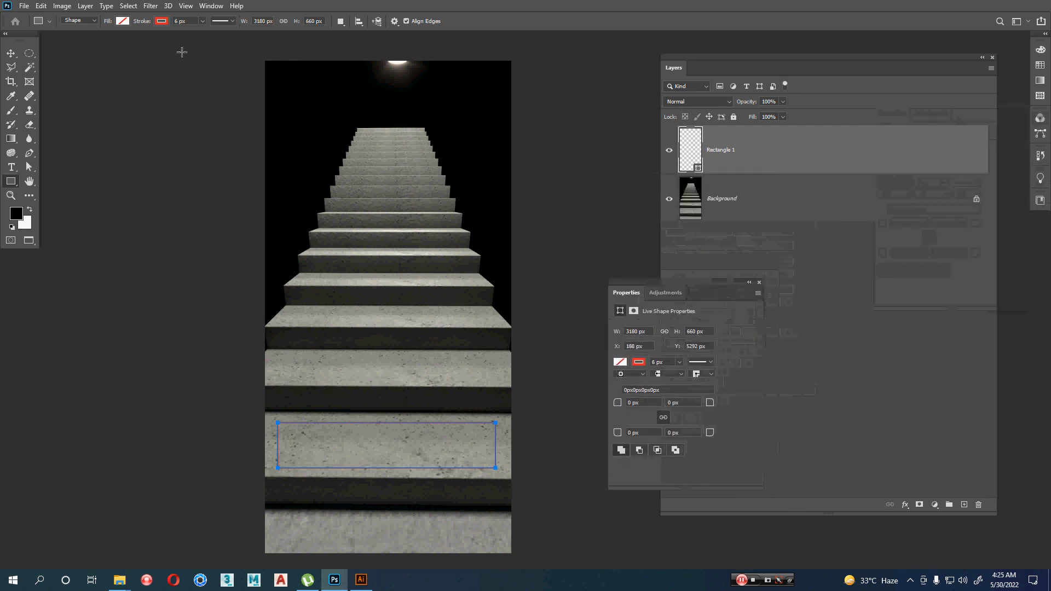
Remove the rectangle's stroke and fill the shape with red from the recently used colors
click(161, 22)
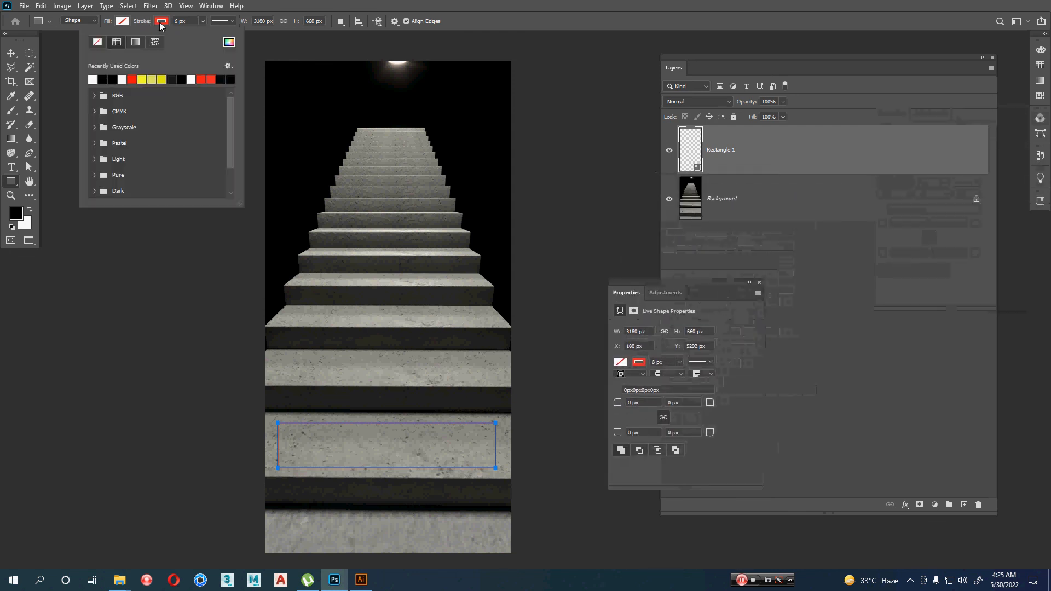
click(102, 41)
click(122, 20)
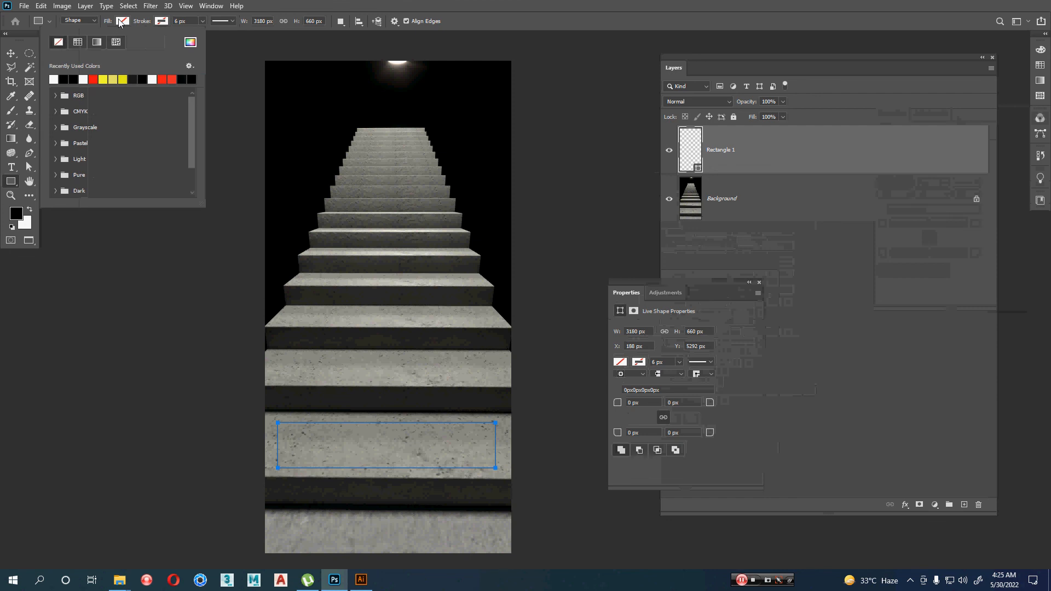
click(163, 79)
click(587, 22)
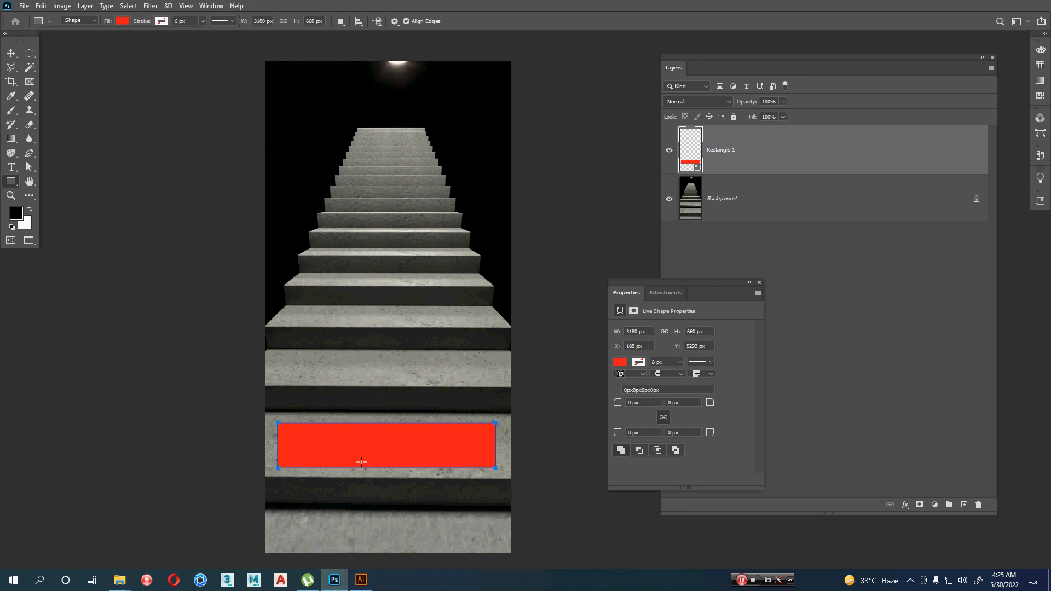
Convert the Rectangle 1 shape layer to a Smart Object
key(v)
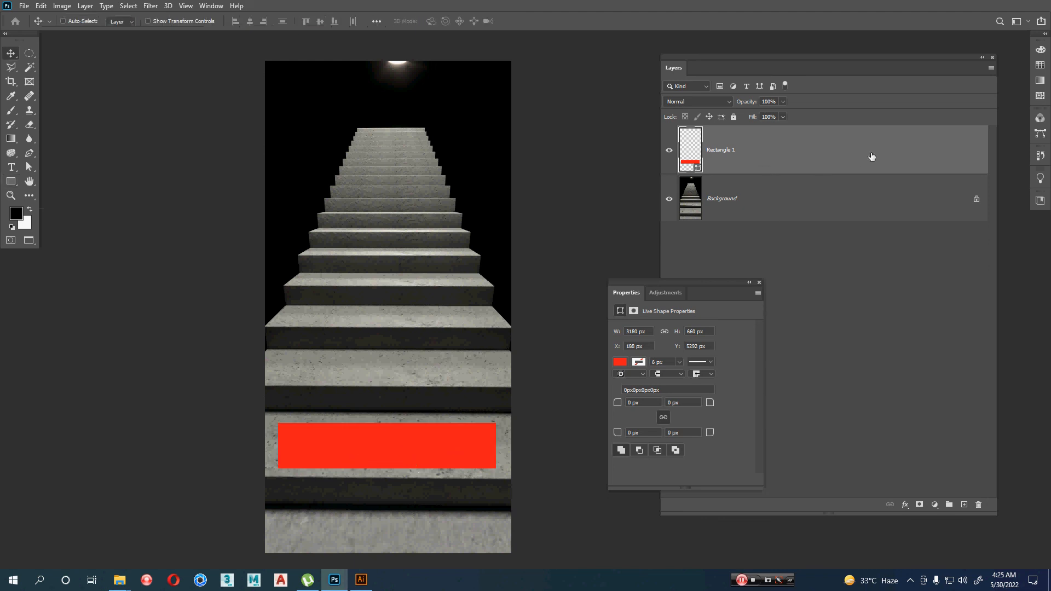
right_click(800, 150)
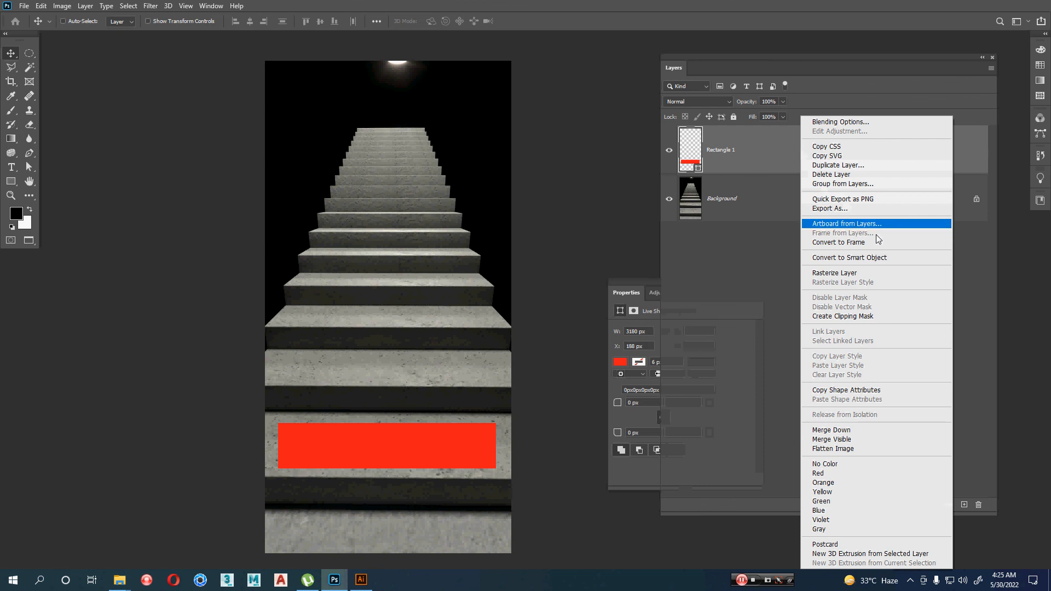
click(895, 258)
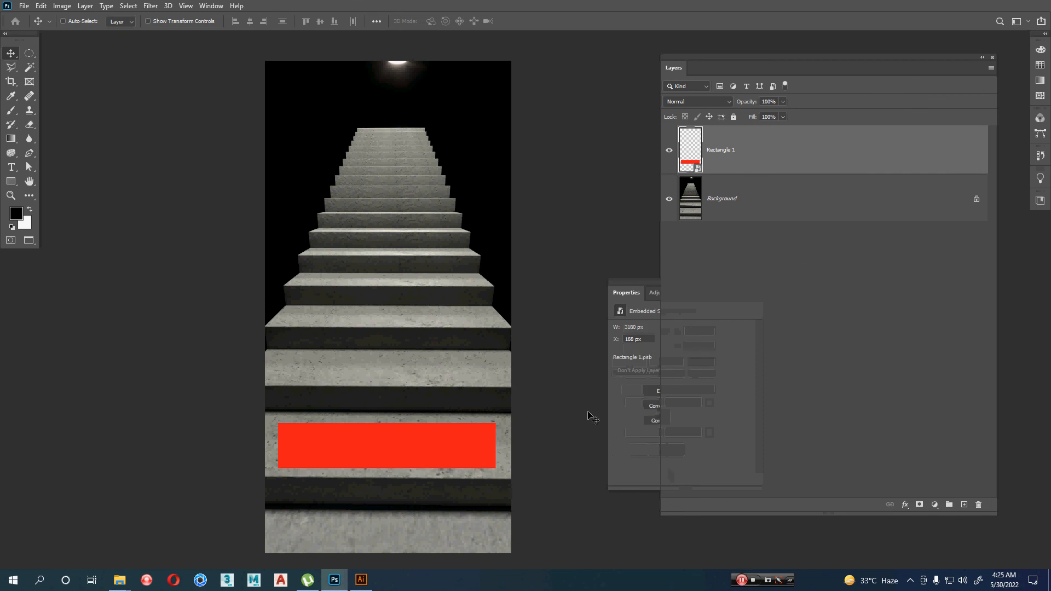
Free Transform the red rectangle and narrow its upper edge symmetrically with Perspective, forming a trapezoid on the tread
key(ctrl)
key(ctrl+t)
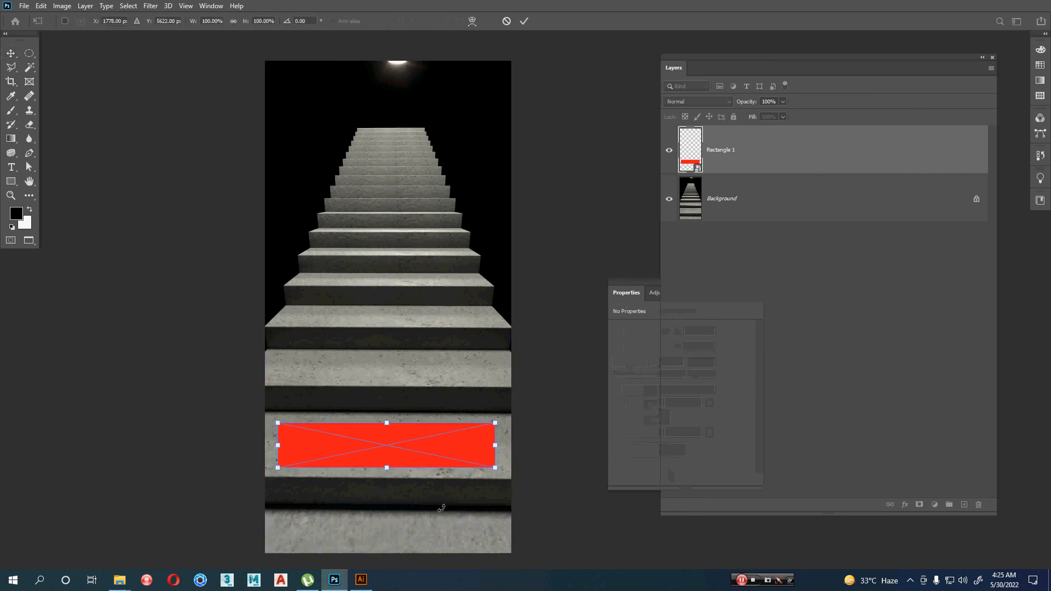
scroll(441, 508, up, 3)
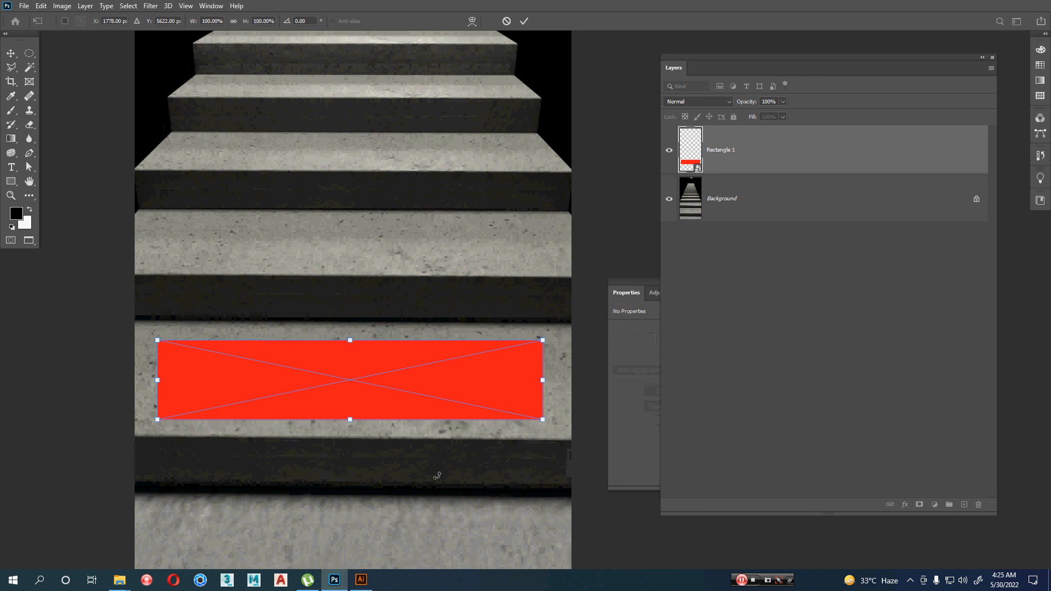
scroll(401, 434, down, 1)
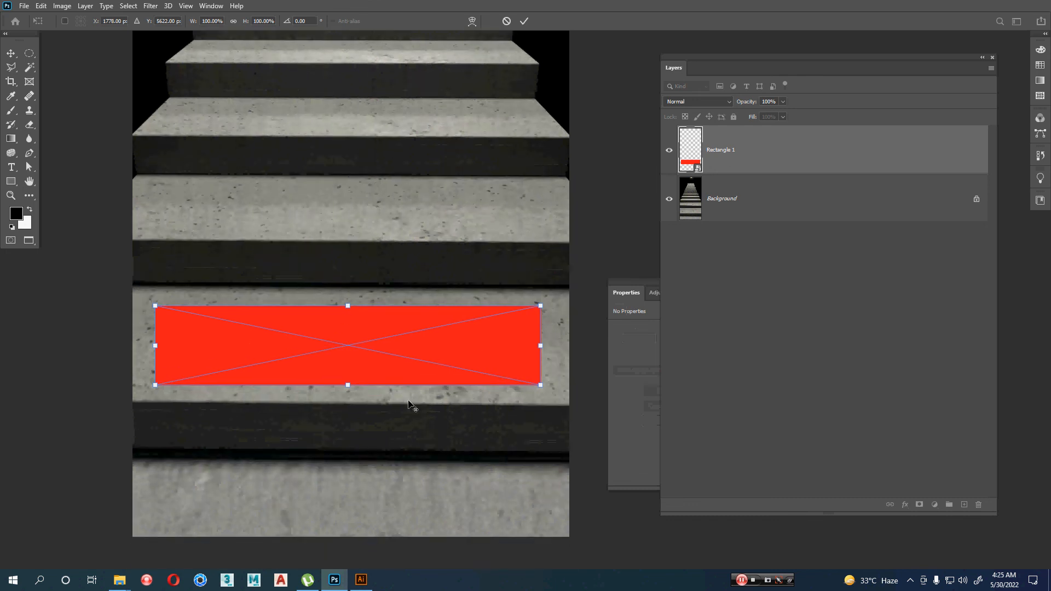
scroll(411, 404, up, 1)
key(alt+space)
key(Escape)
right_click(421, 338)
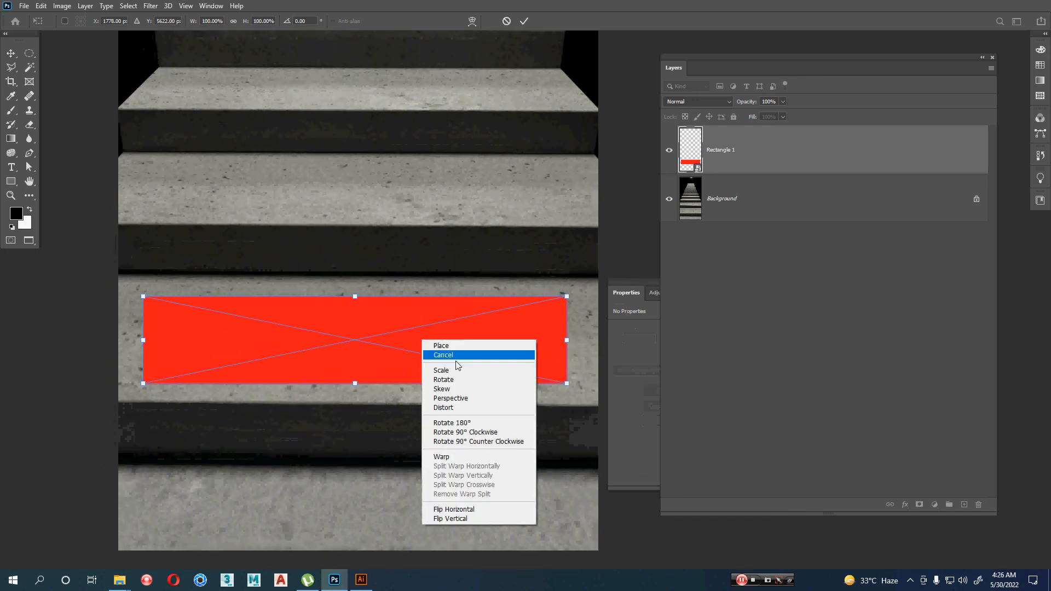
click(466, 400)
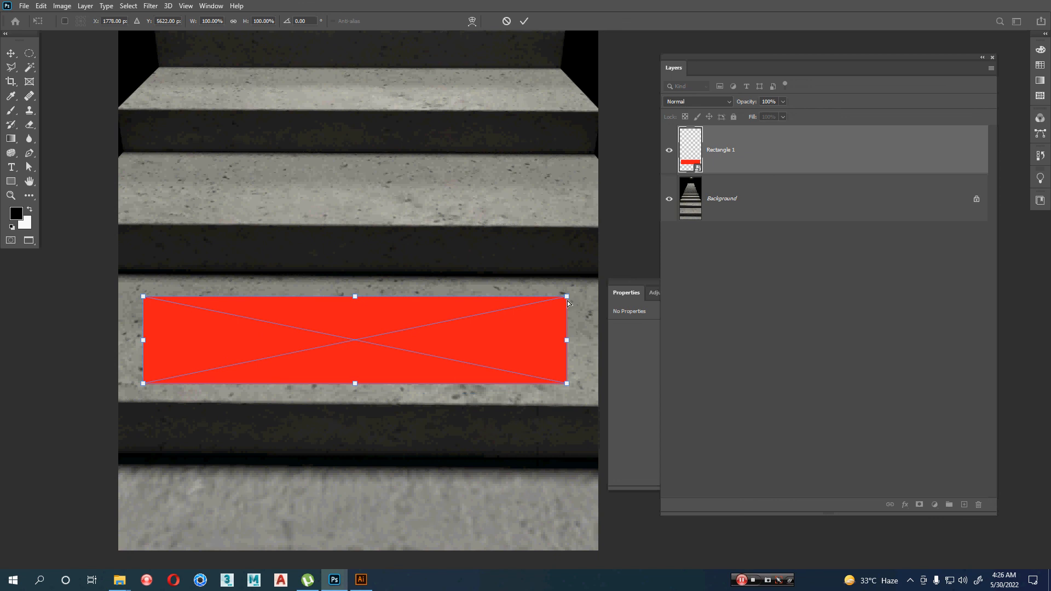
drag(568, 299, 481, 313)
Scale the red trapezoid's height down to about 56% from its upper edge
right_click(441, 330)
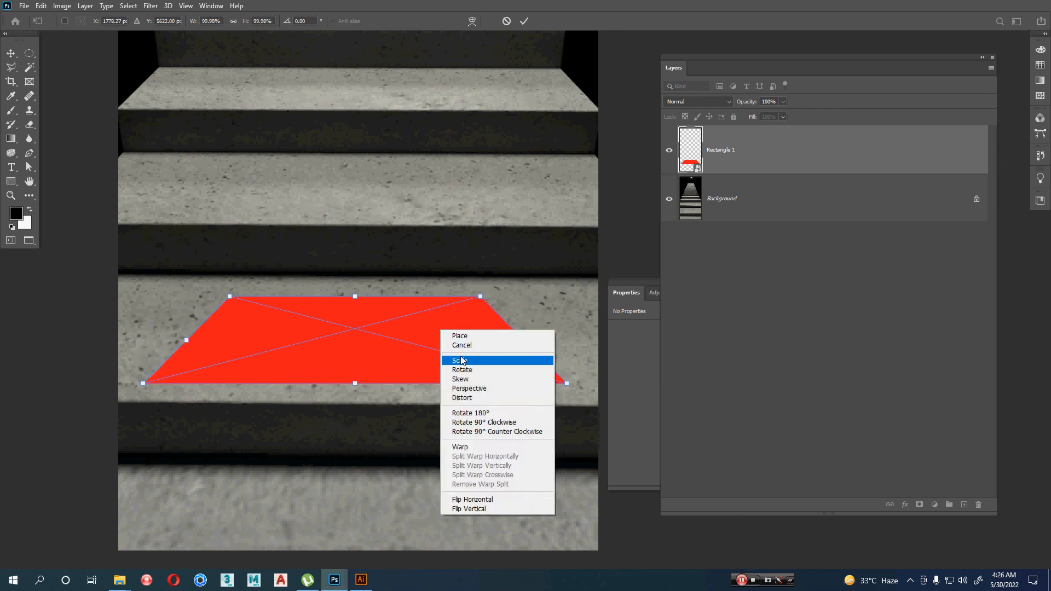
click(458, 359)
drag(353, 297, 356, 335)
Enlarge the red trapezoid to span the full width of the tread, move it up the tread slightly and commit the transform
right_click(402, 363)
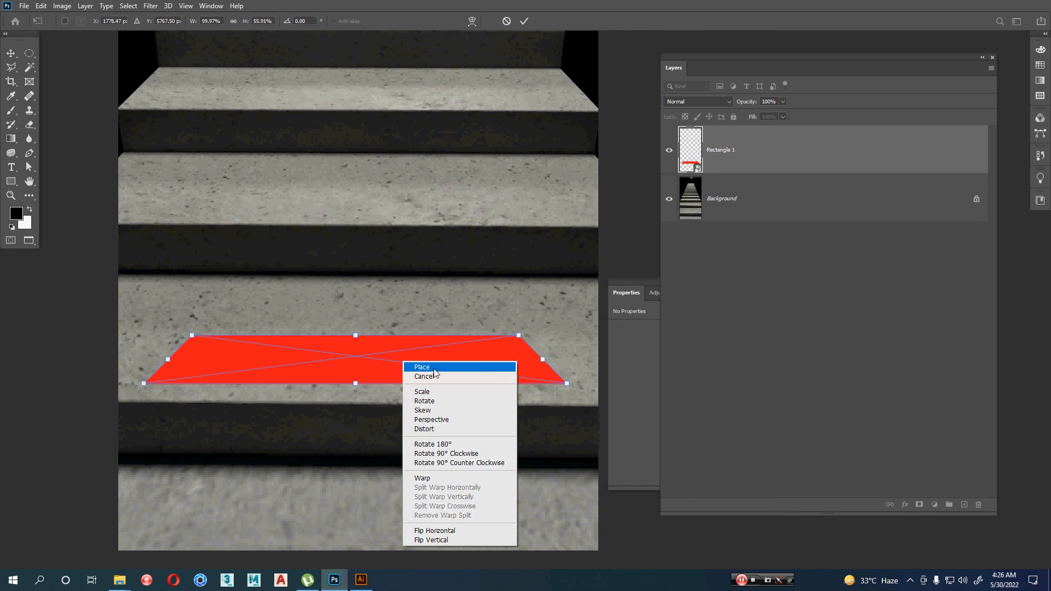
click(509, 391)
drag(519, 335, 545, 327)
drag(498, 359, 486, 344)
key(Return)
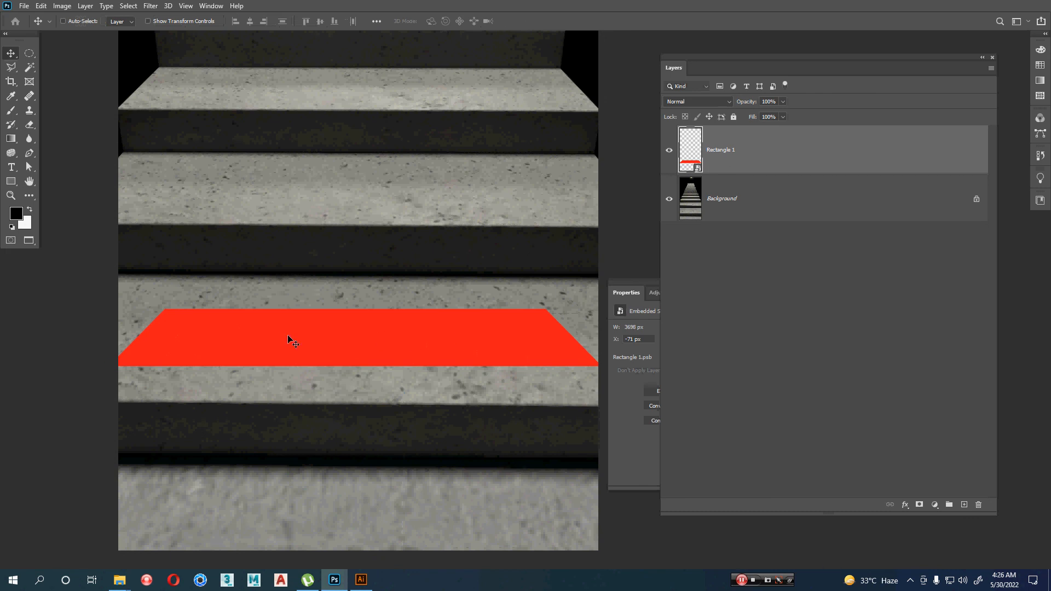
Open the contents of the Rectangle 1 Smart Object and clear the workspace by narrowing the Layers panel and closing the Properties panel
double_click(698, 170)
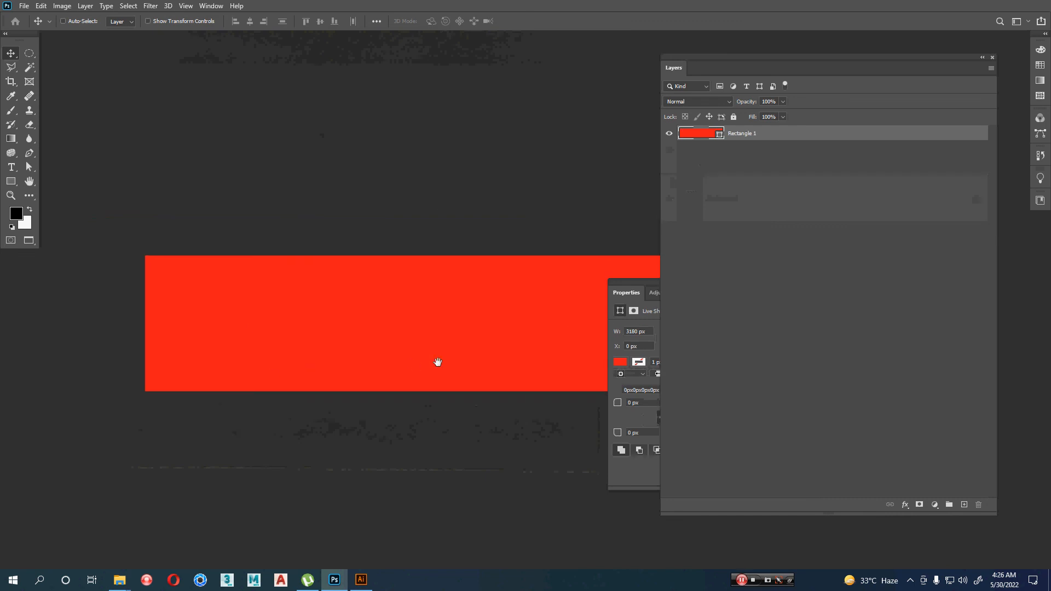
drag(438, 361, 314, 325)
scroll(314, 325, down, 1)
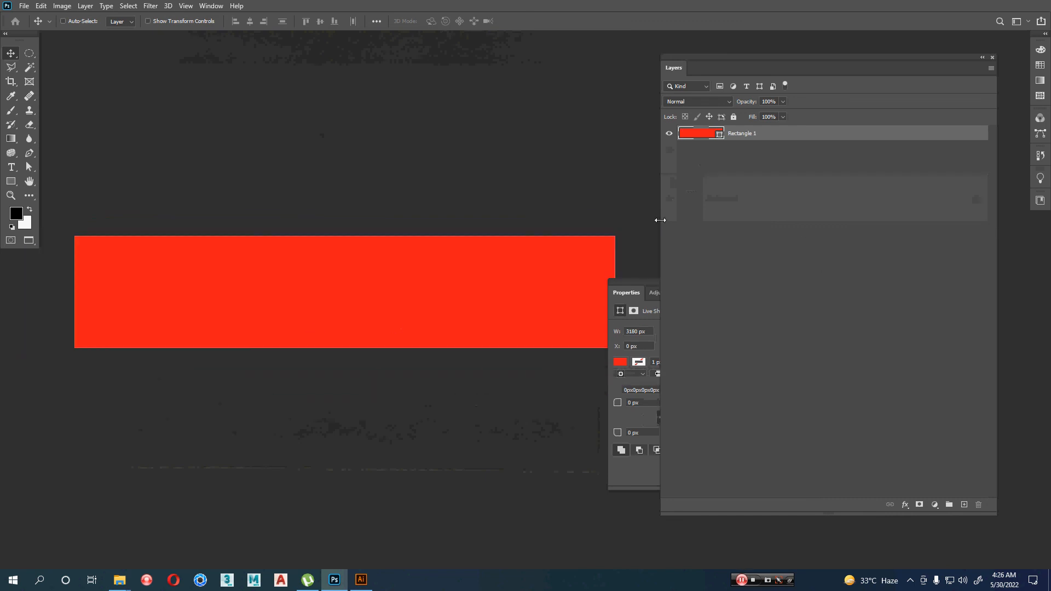
drag(660, 219, 886, 219)
drag(678, 283, 780, 189)
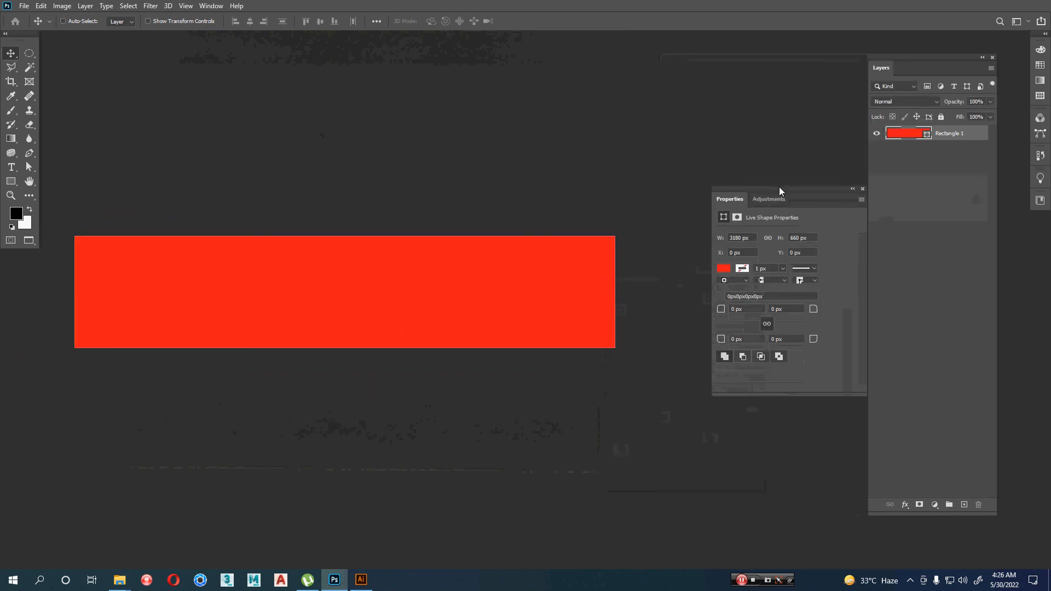
click(864, 189)
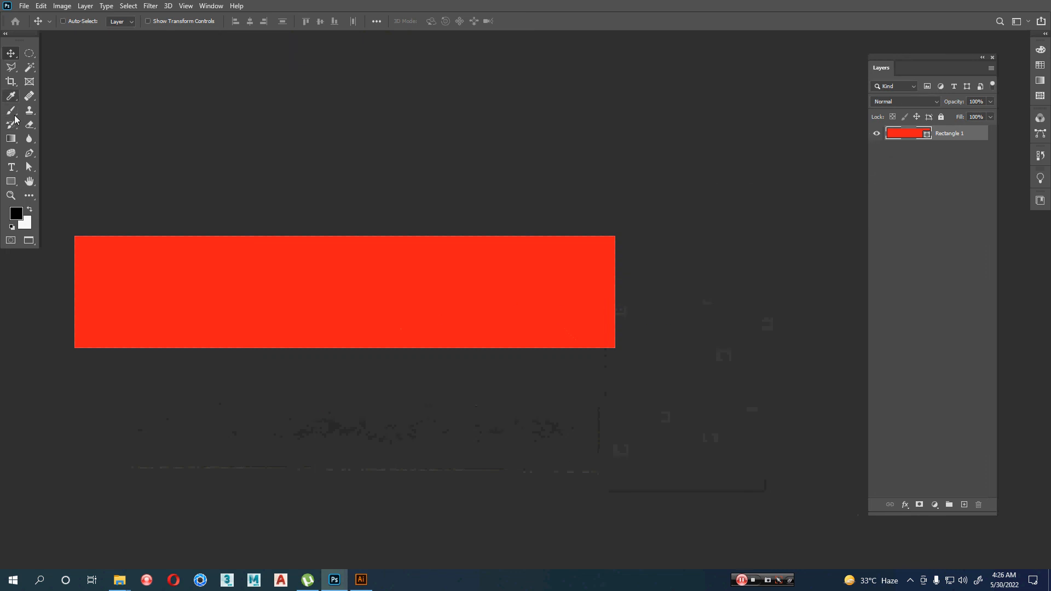
Add the text "SMART TEST" over the red rectangle inside the Smart Object contents
click(15, 171)
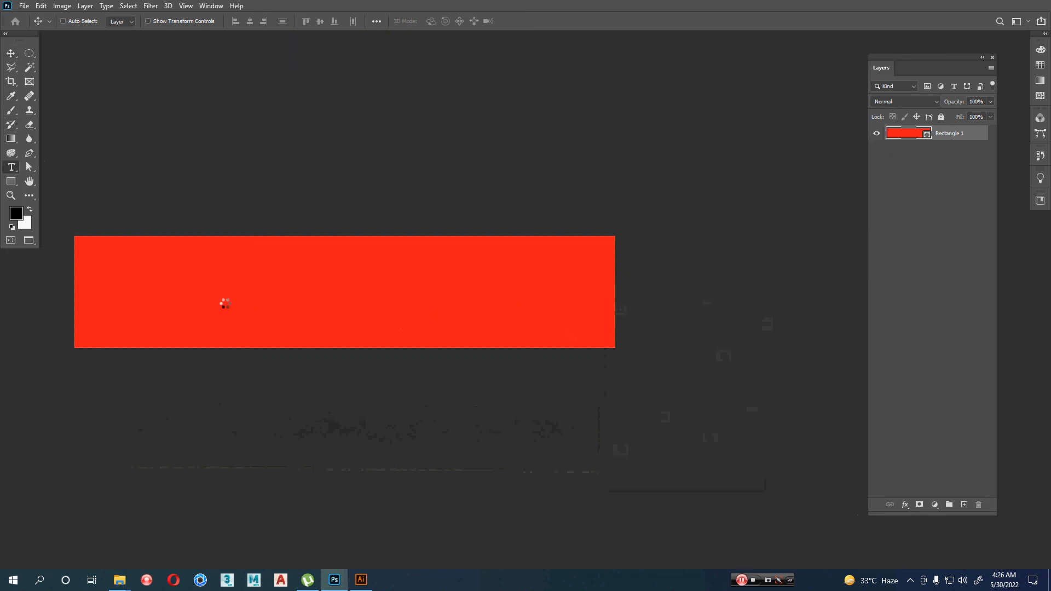
click(172, 300)
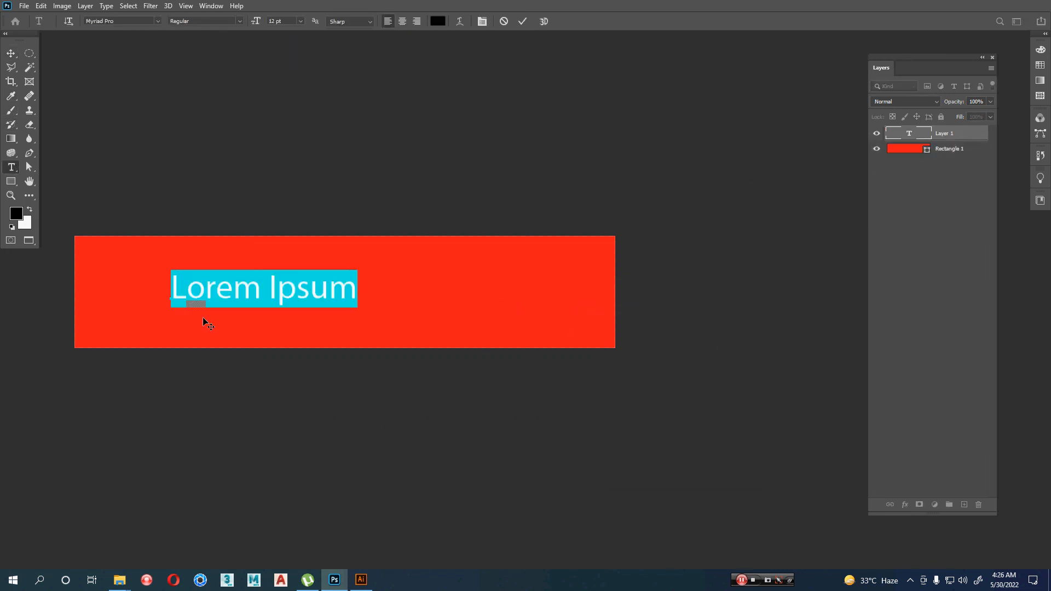
text(SMART TE)
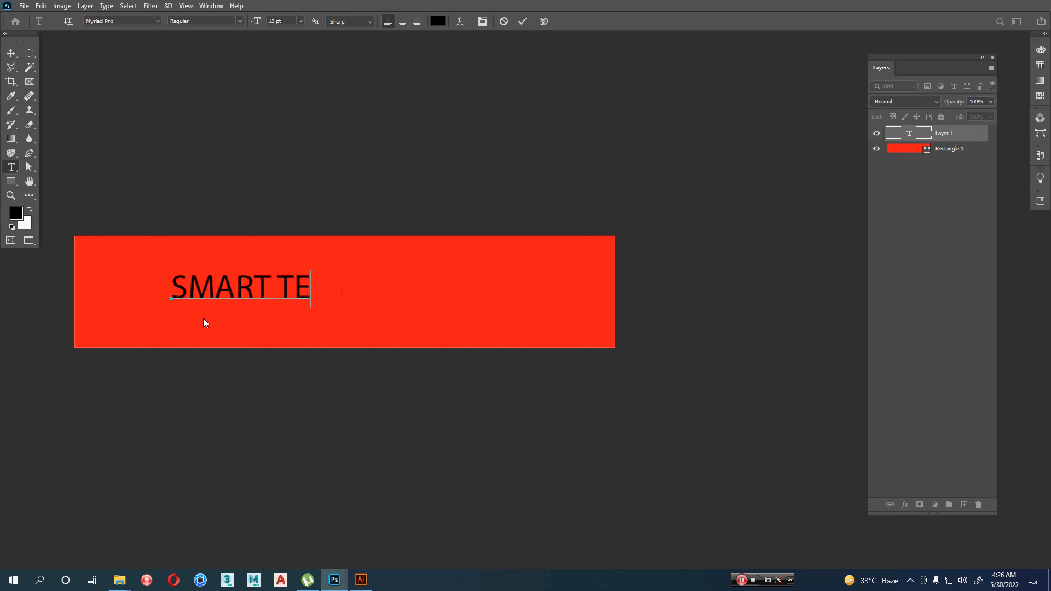
text(ST)
Set the whole SMART TEST text to Maiandra GD at 25 pt, centre it on the red rectangle and commit it
key(ctrl+a)
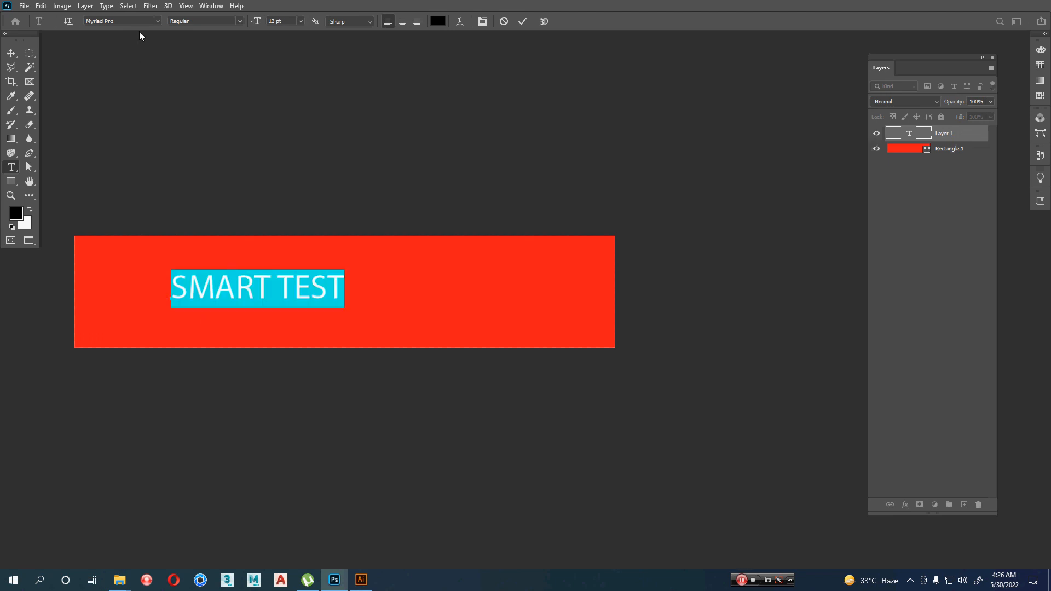
click(155, 21)
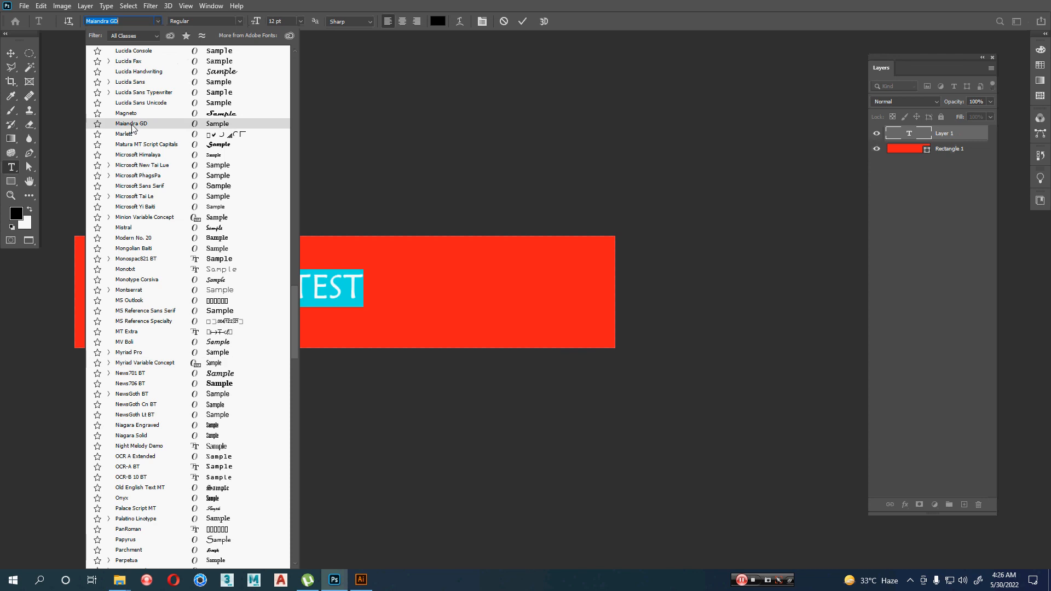
click(132, 125)
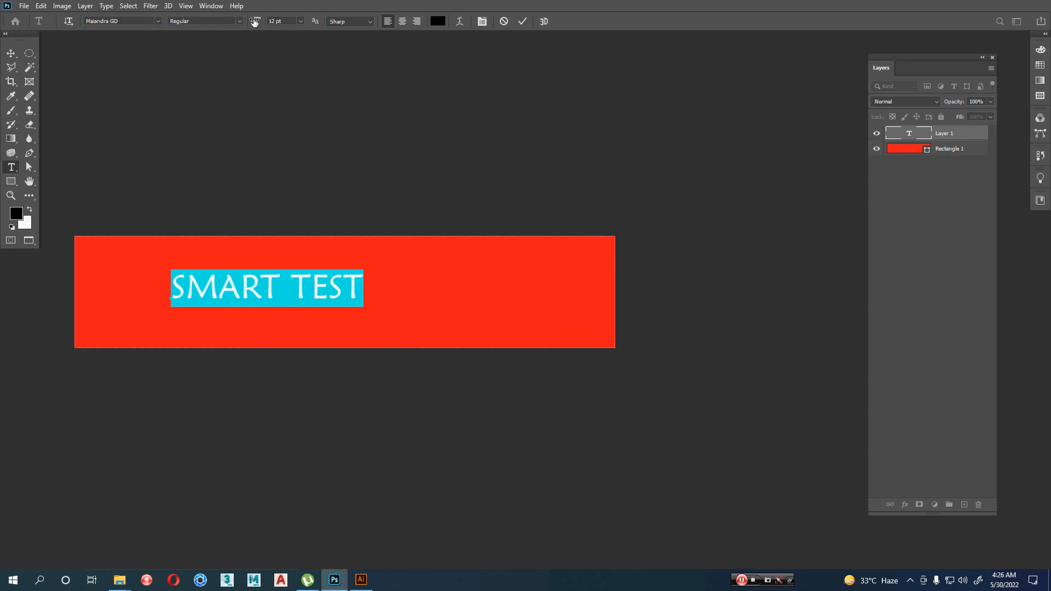
drag(254, 21, 264, 23)
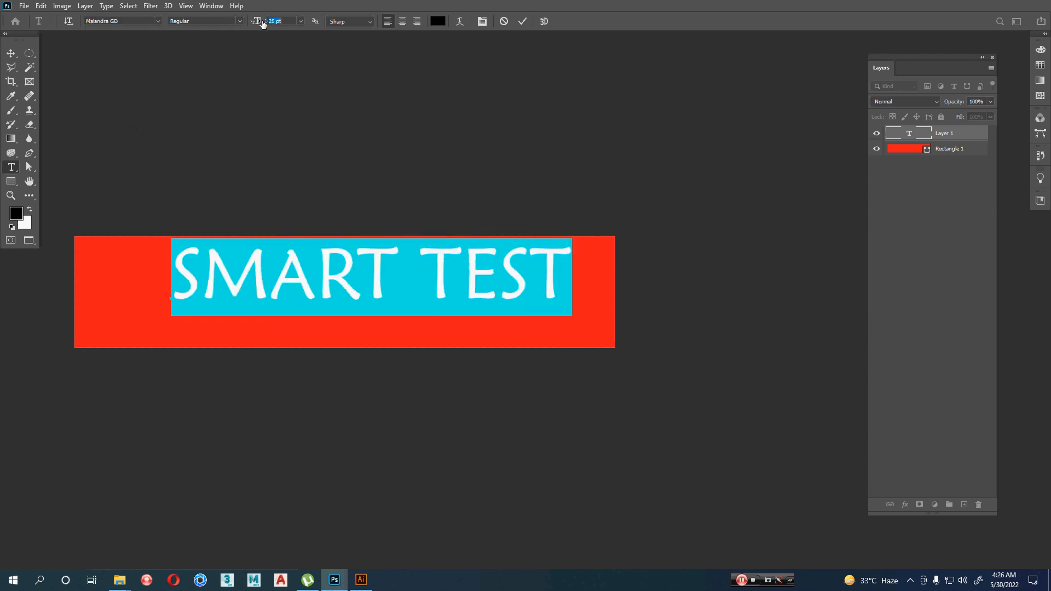
drag(406, 343, 381, 356)
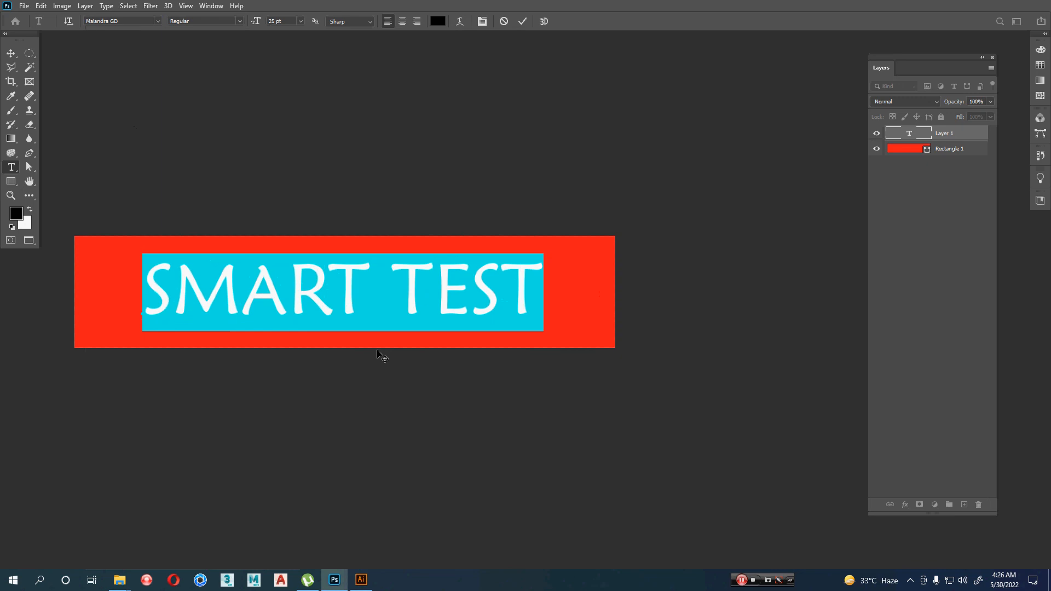
click(503, 293)
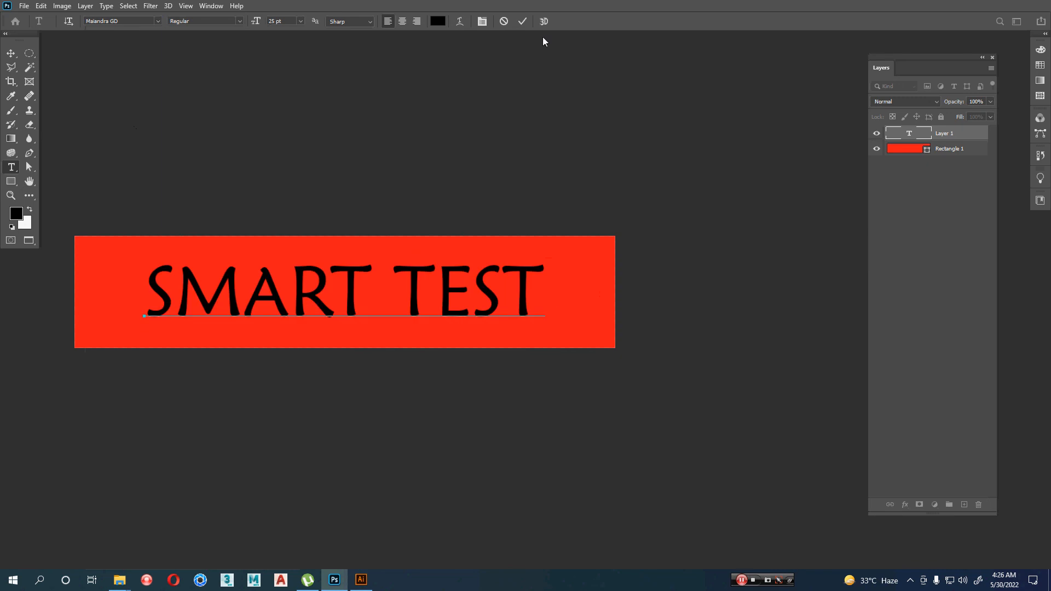
click(523, 22)
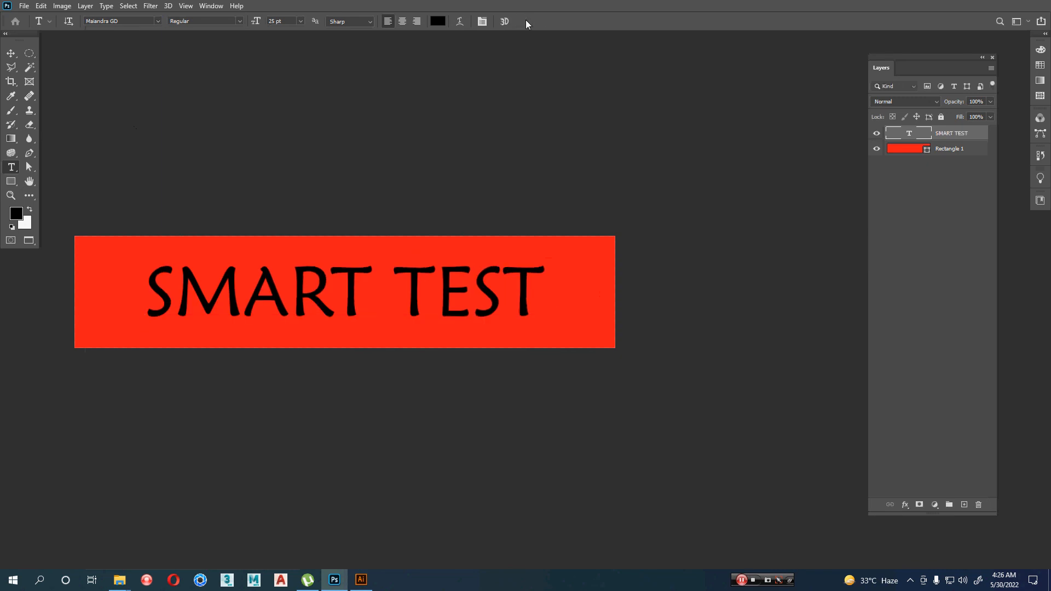
Hide the red Rectangle 1 layer, save the Smart Object contents and cycle the screen modes back to the view with document tabs
click(877, 149)
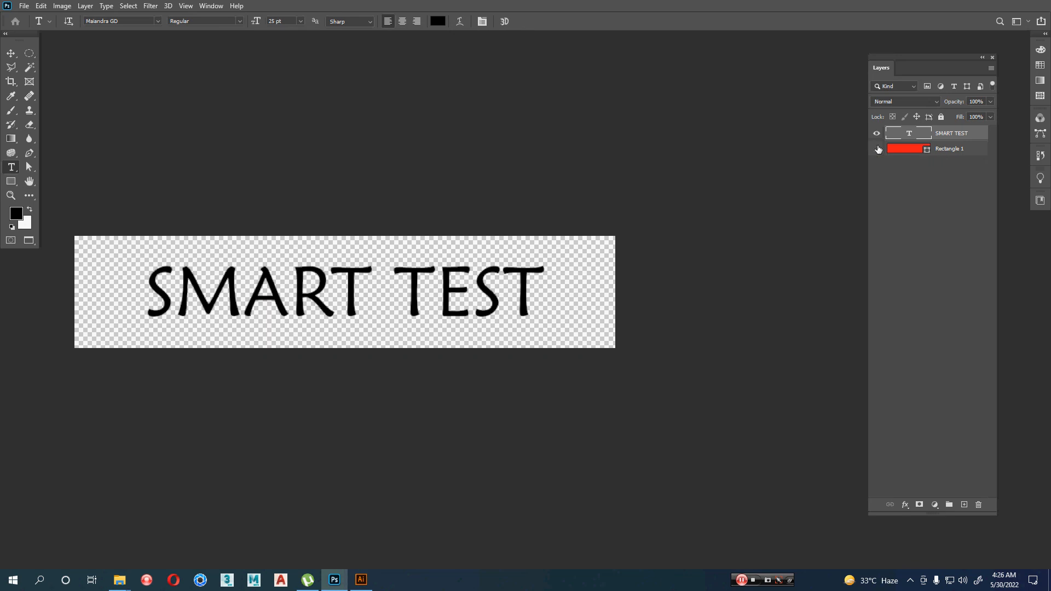
key(v)
drag(376, 218, 438, 245)
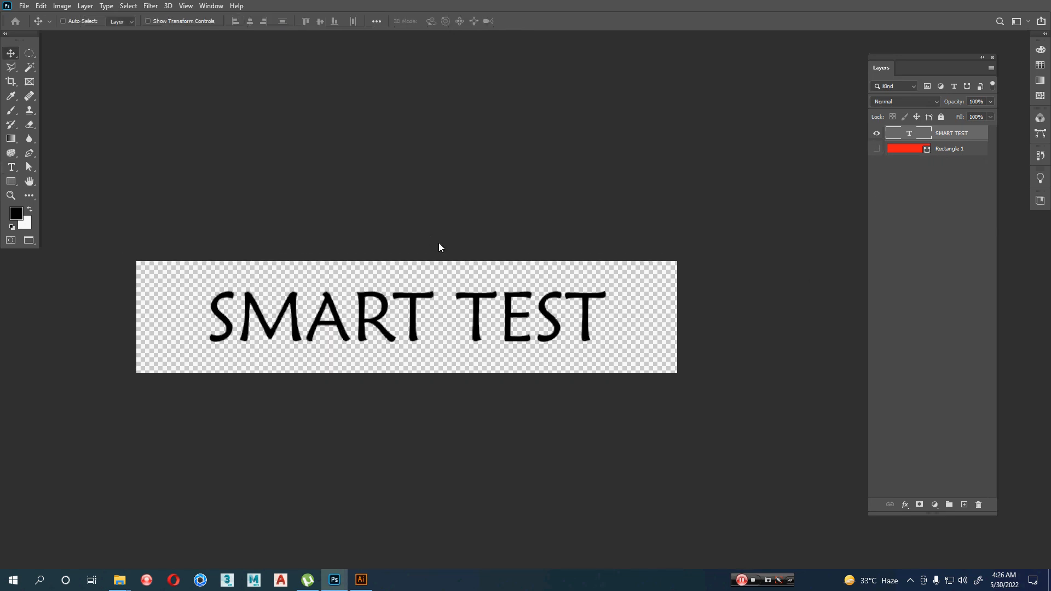
key(f)
key(f)
key(f)
key(f)
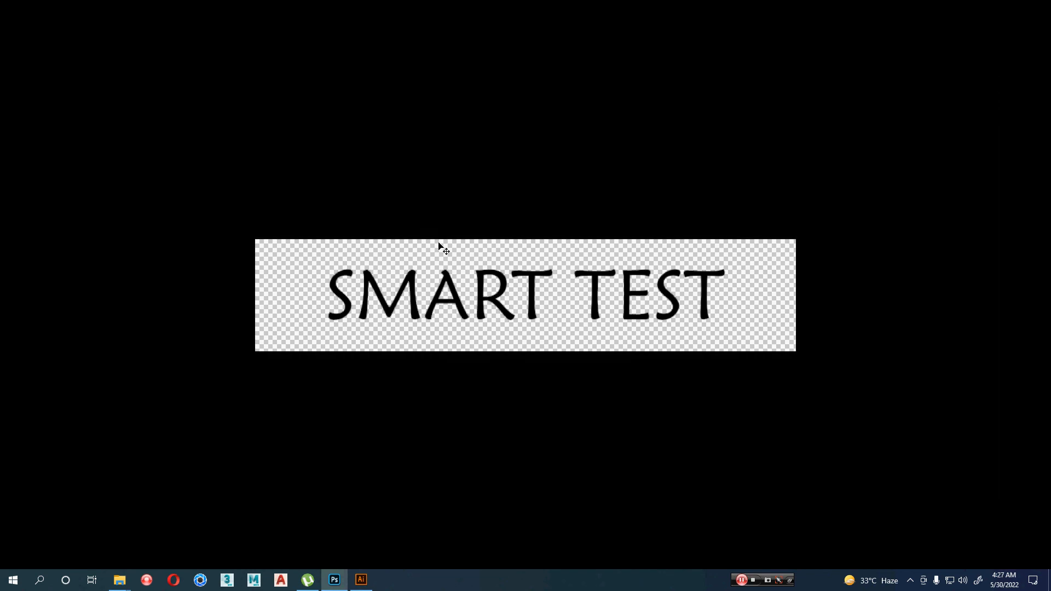
key(f)
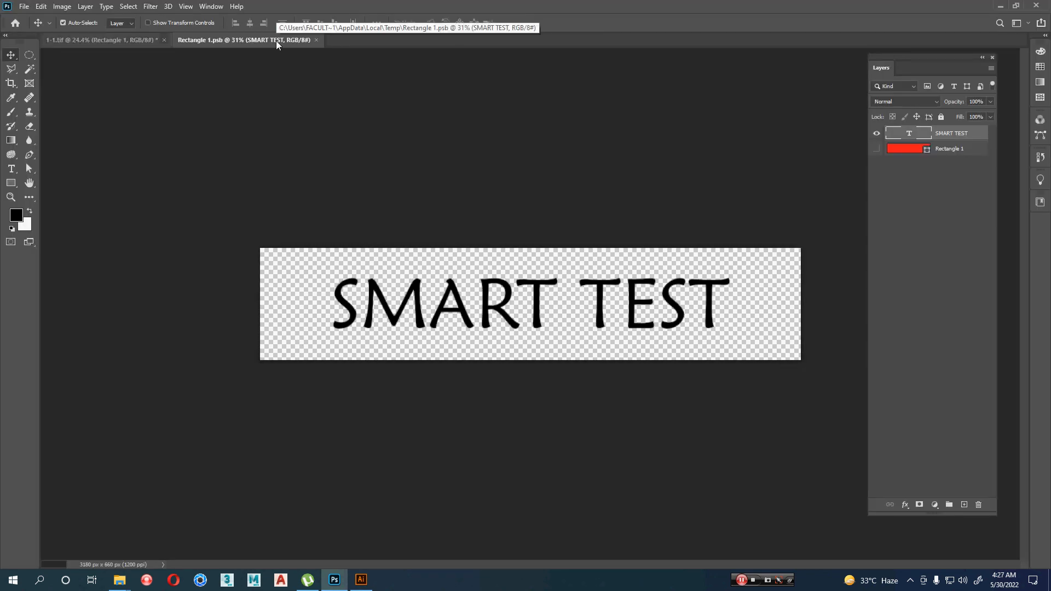
Return to the 1-1.tif staircase image and duplicate the SMART TEST Smart Object onto the tread above
click(117, 41)
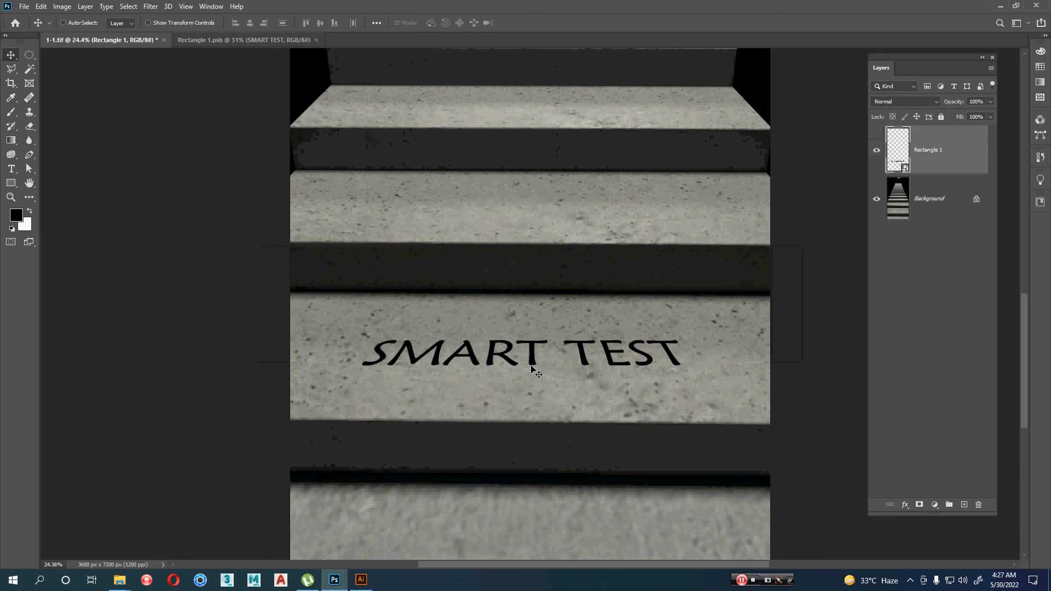
drag(568, 366, 566, 220)
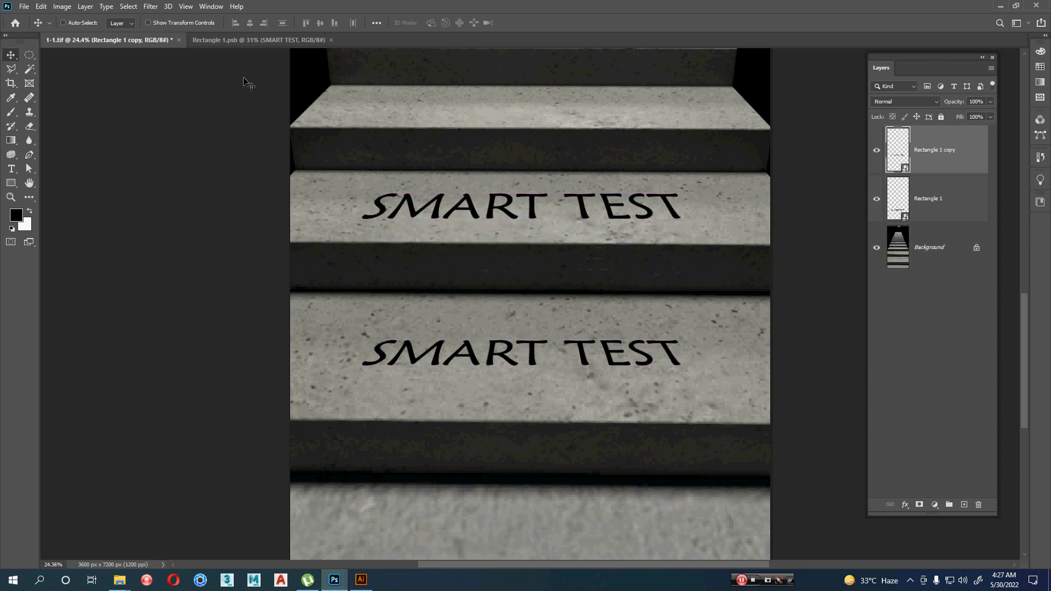
Remove the word "TEST" from the text in Rectangle 1.psb, save the contents and return to the 1-1.tif staircase image
click(252, 40)
key(t)
drag(569, 301, 781, 301)
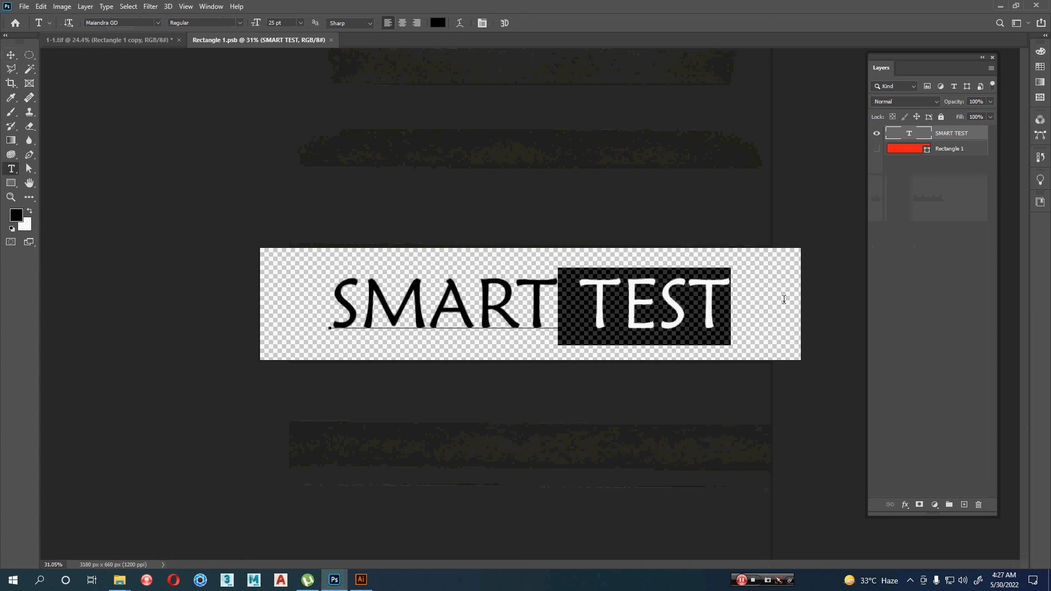
key(BackSpace)
click(523, 23)
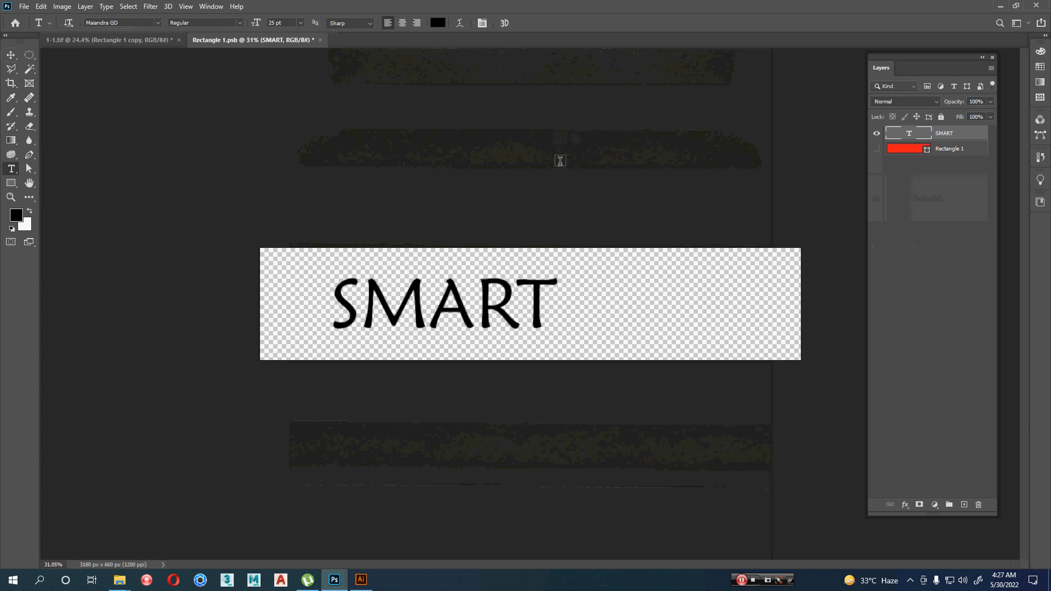
key(v)
click(88, 40)
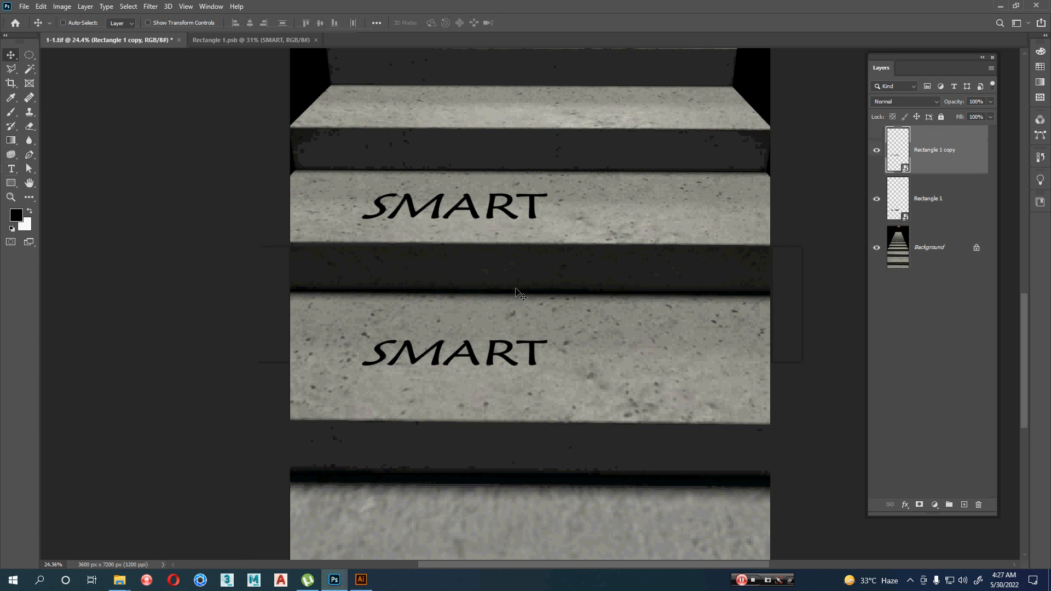
Replace the Rectangle 1 copy layer with a fresh duplicate of Rectangle 1 placed on the tread above
click(582, 182)
drag(960, 148, 979, 505)
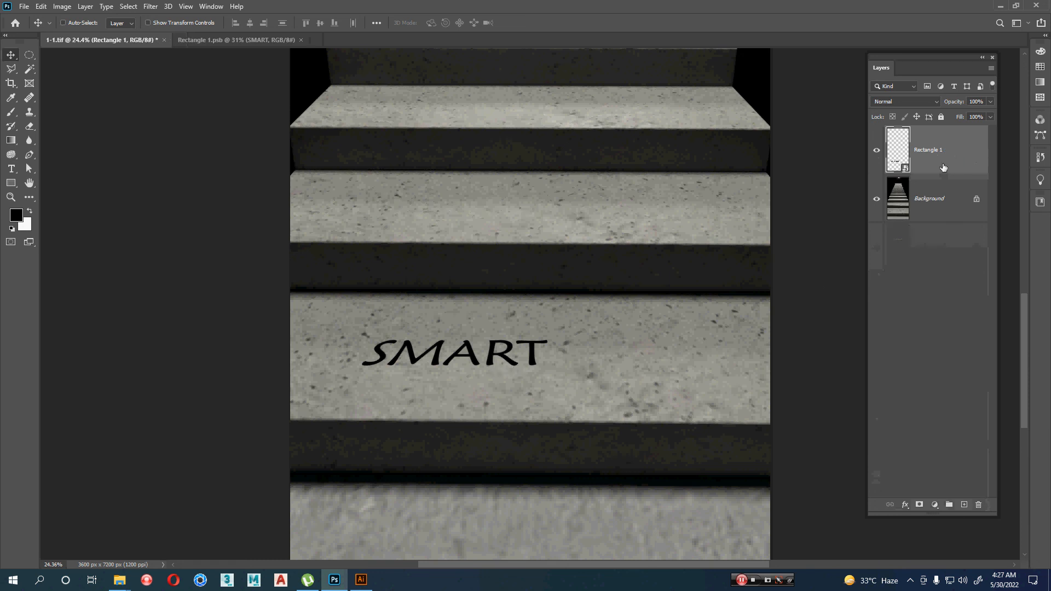
key(ctrl+j)
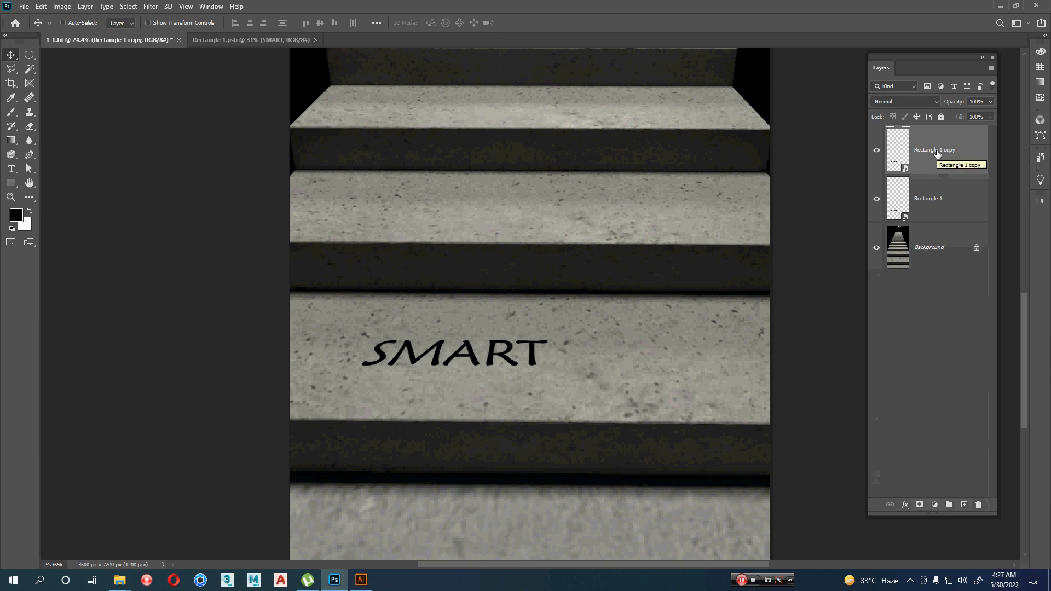
drag(551, 387, 551, 234)
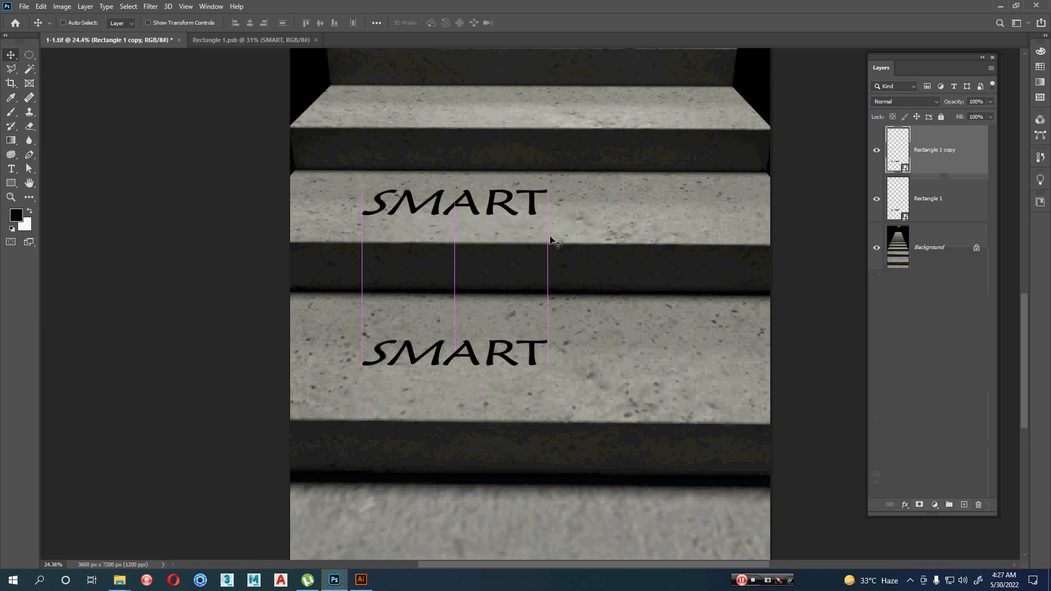
Convert the Rectangle 1 copy layer to a Smart Object and open its nested contents down to the editable SMART text
right_click(967, 160)
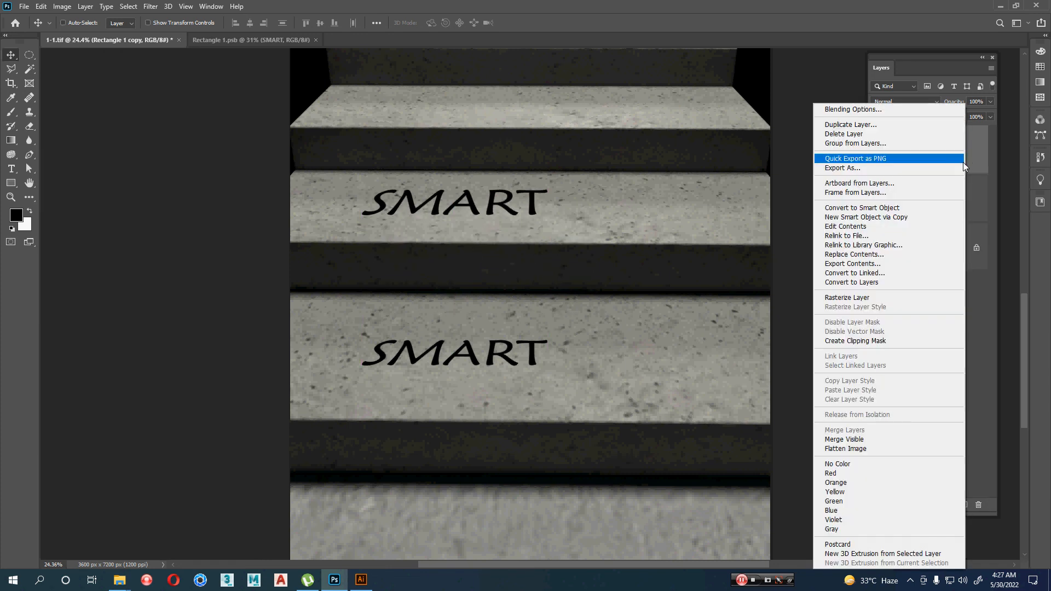
click(870, 208)
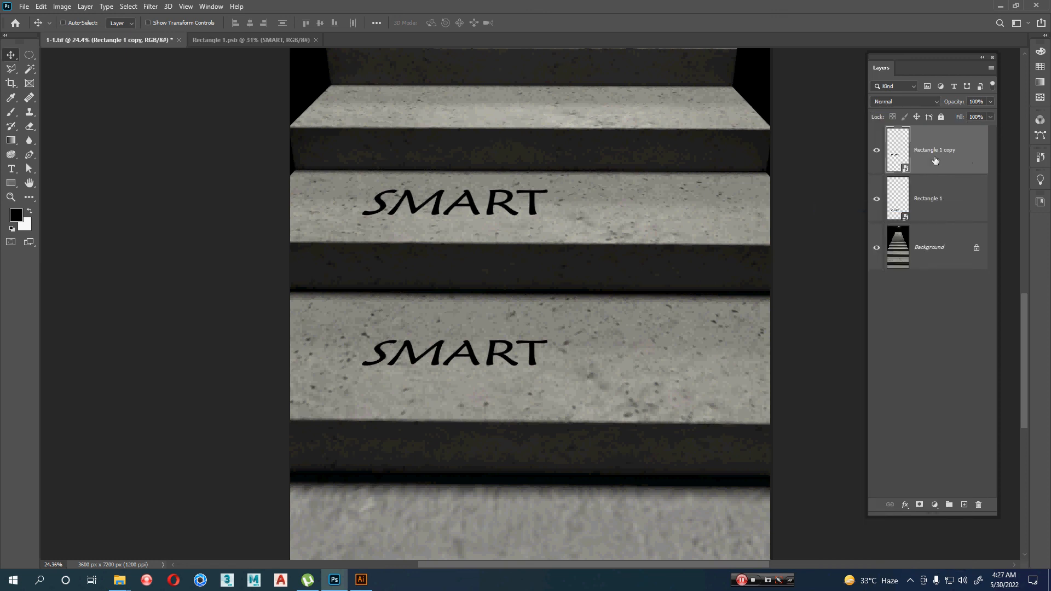
double_click(903, 168)
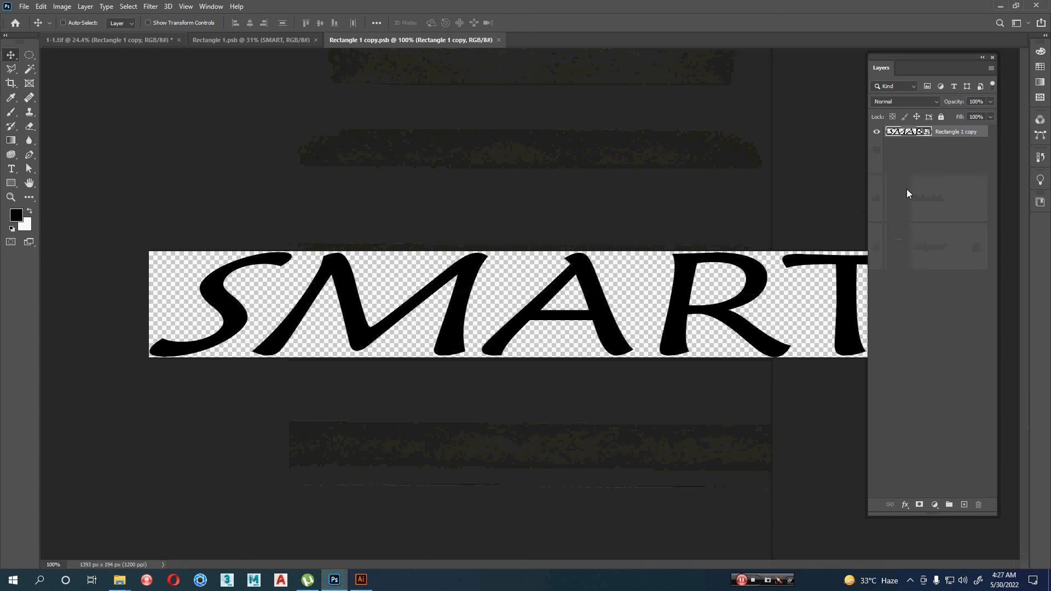
key(ctrl+minus)
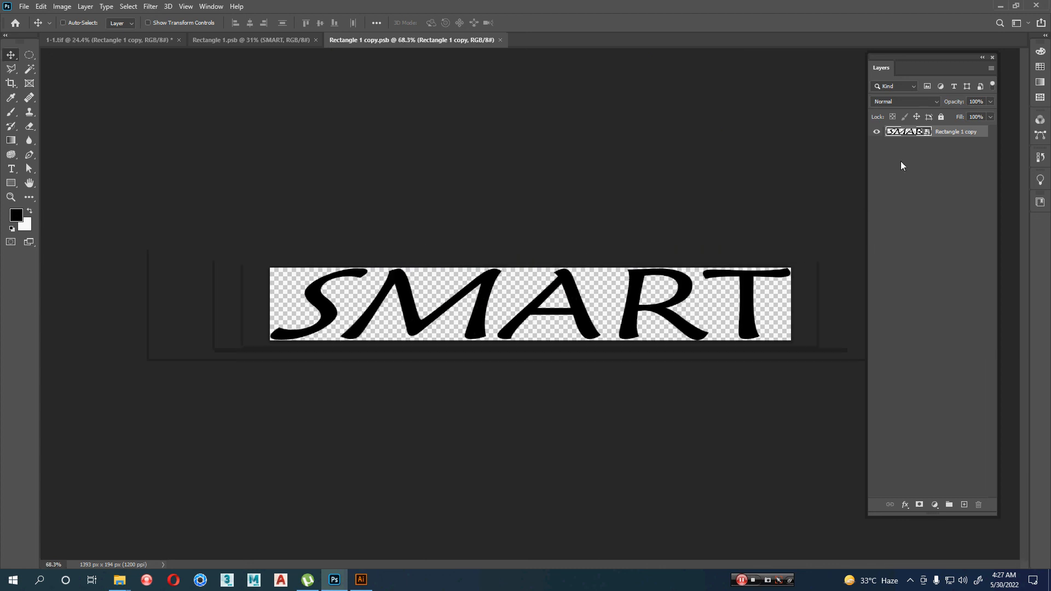
double_click(926, 132)
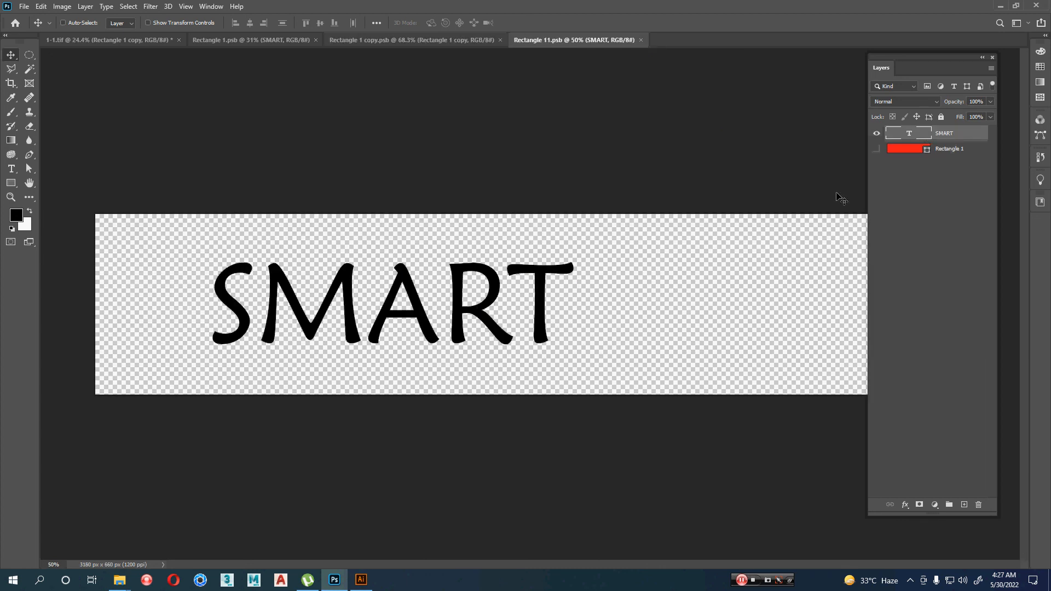
Change the nested text to "SMART TEST" with a single space between the words, commit it and save Rectangle 11.psb
key(t)
click(569, 315)
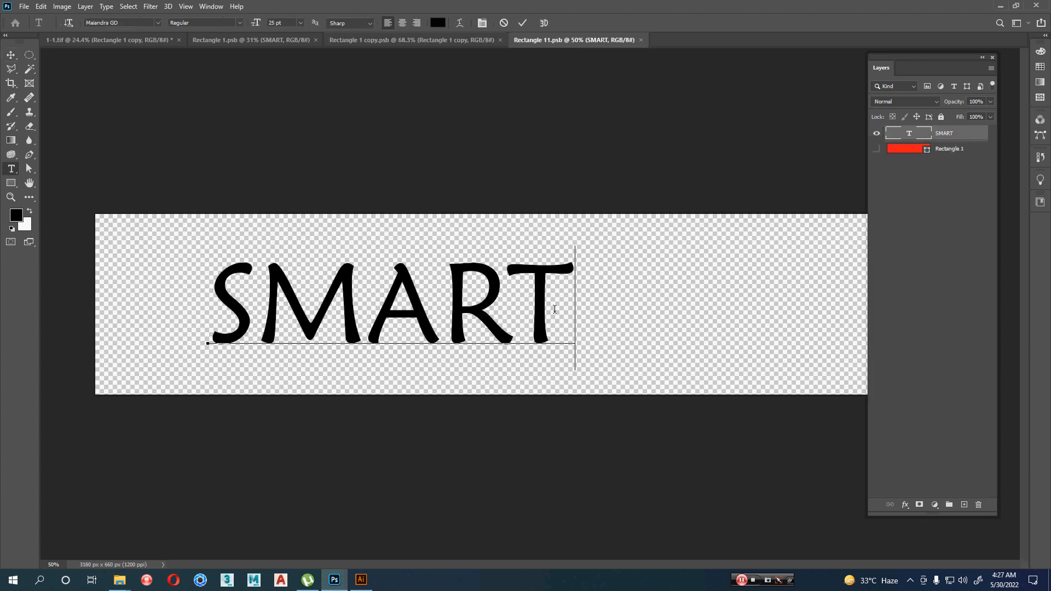
text(TEST)
drag(640, 301, 622, 308)
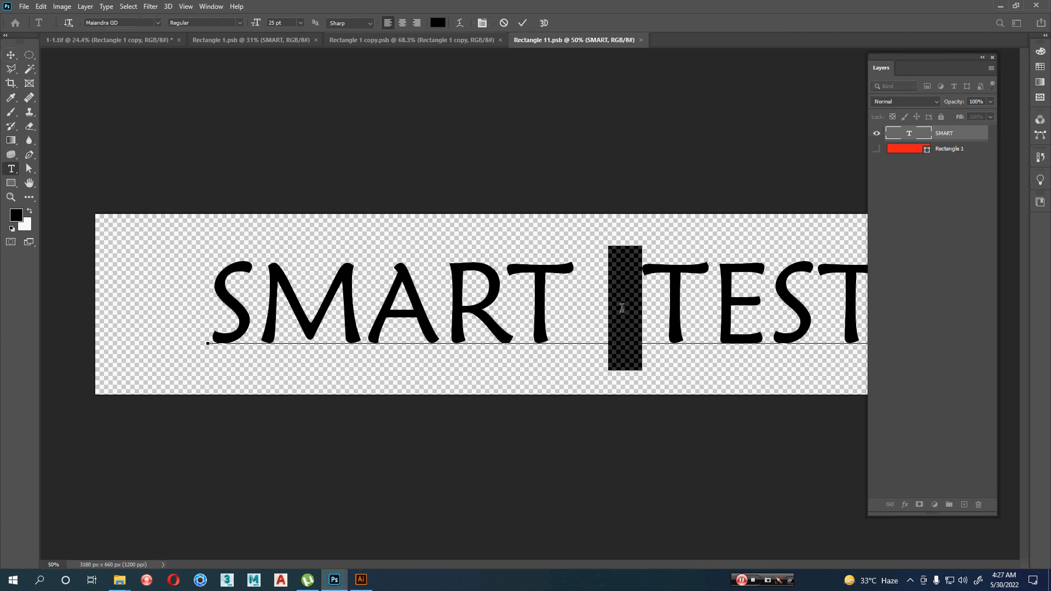
key(BackSpace)
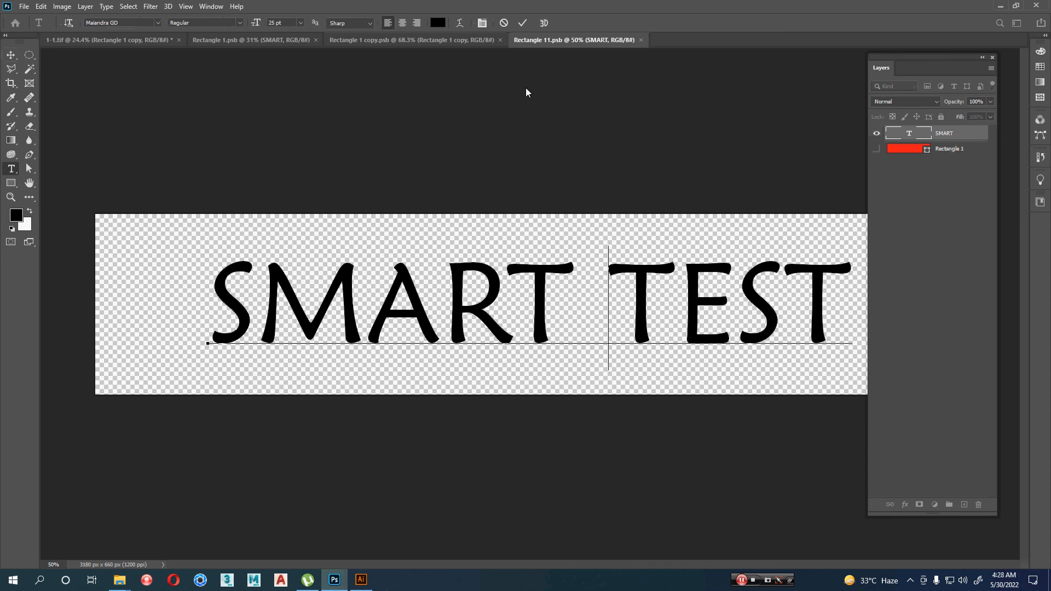
click(523, 22)
key(v)
key(ctrl+s)
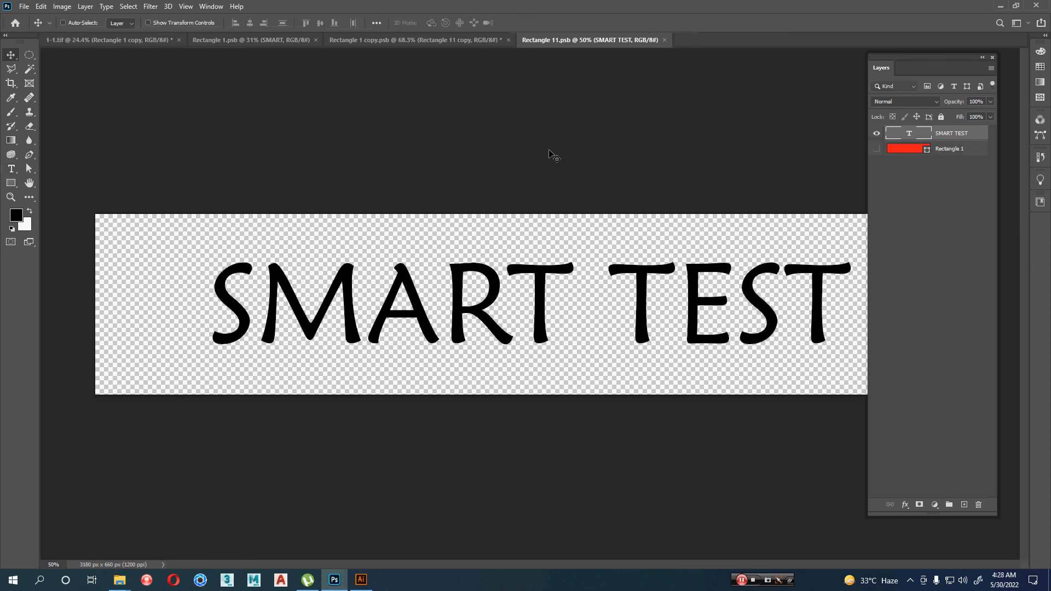
Check the text in the staircase image against the Rectangle 1 copy.psb and Rectangle 11.psb contents
click(128, 46)
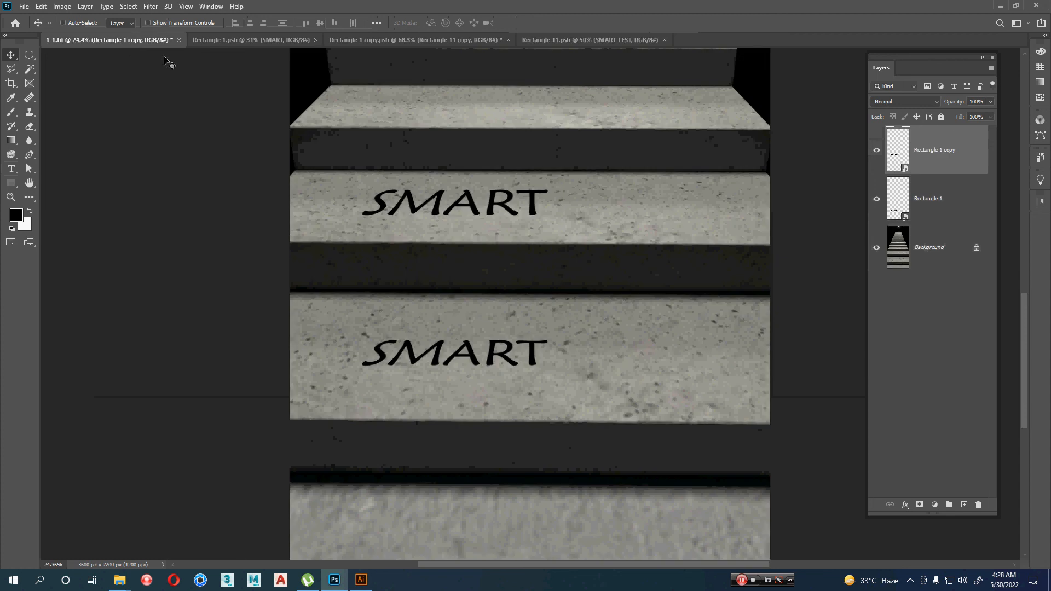
click(442, 45)
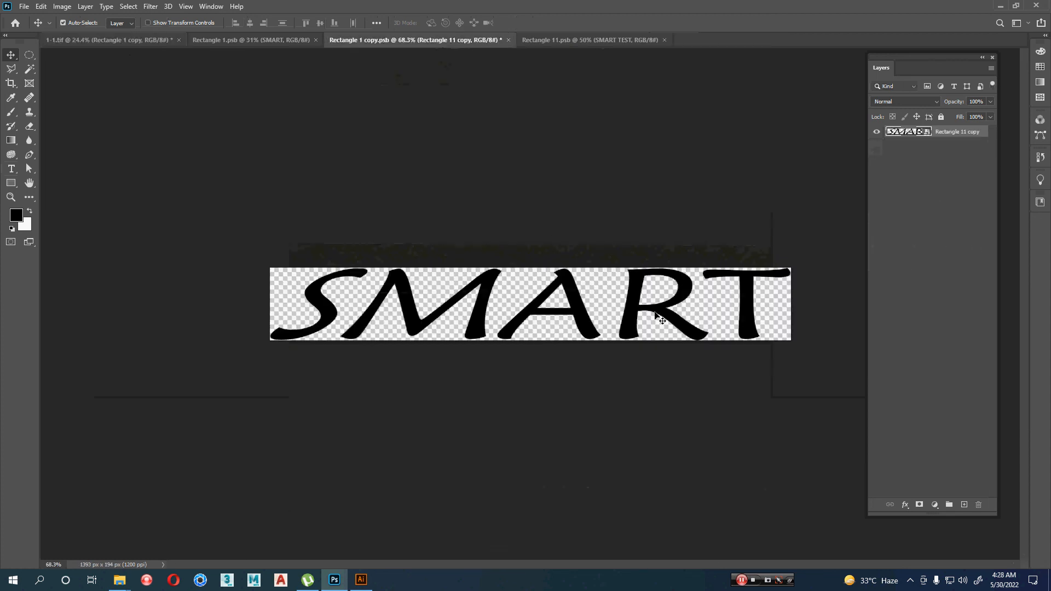
click(570, 41)
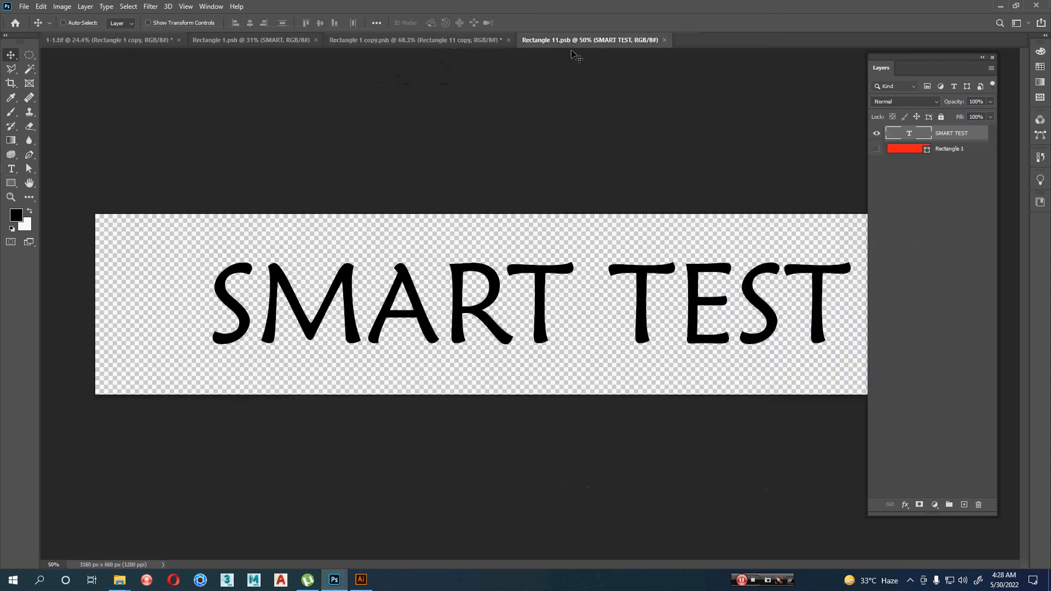
click(405, 42)
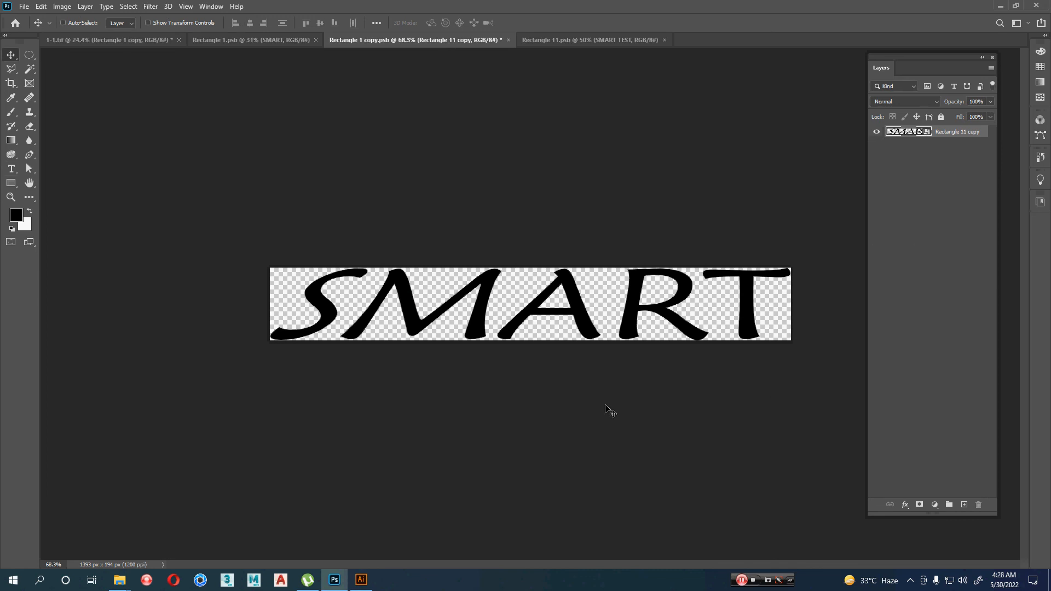
Save and close the open Smart Object documents Rectangle 1 copy.psb, Rectangle 11.psb and Rectangle 1.psb
key(ctrl+w)
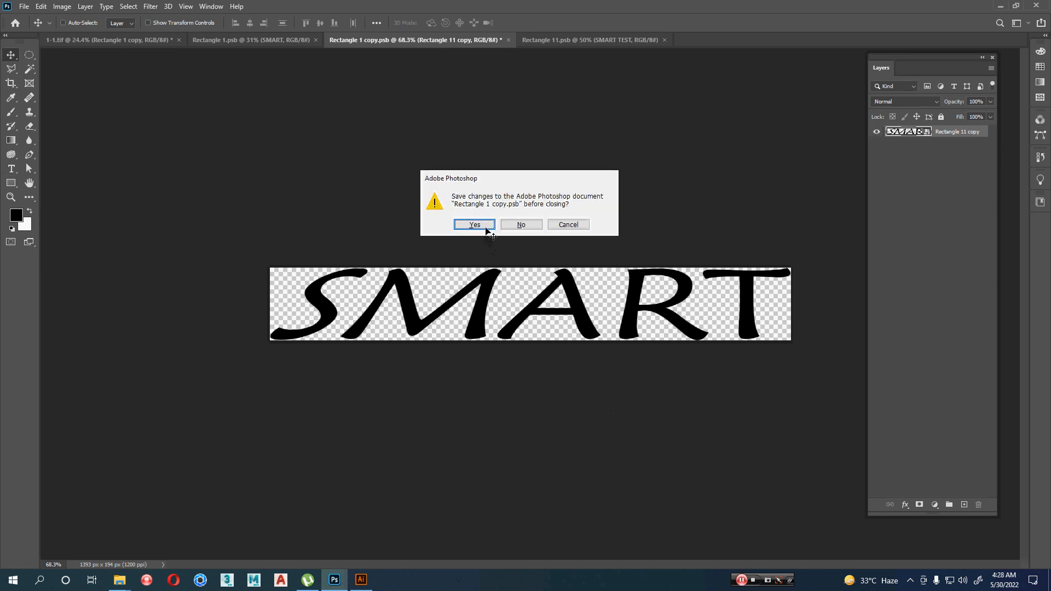
click(468, 224)
click(471, 40)
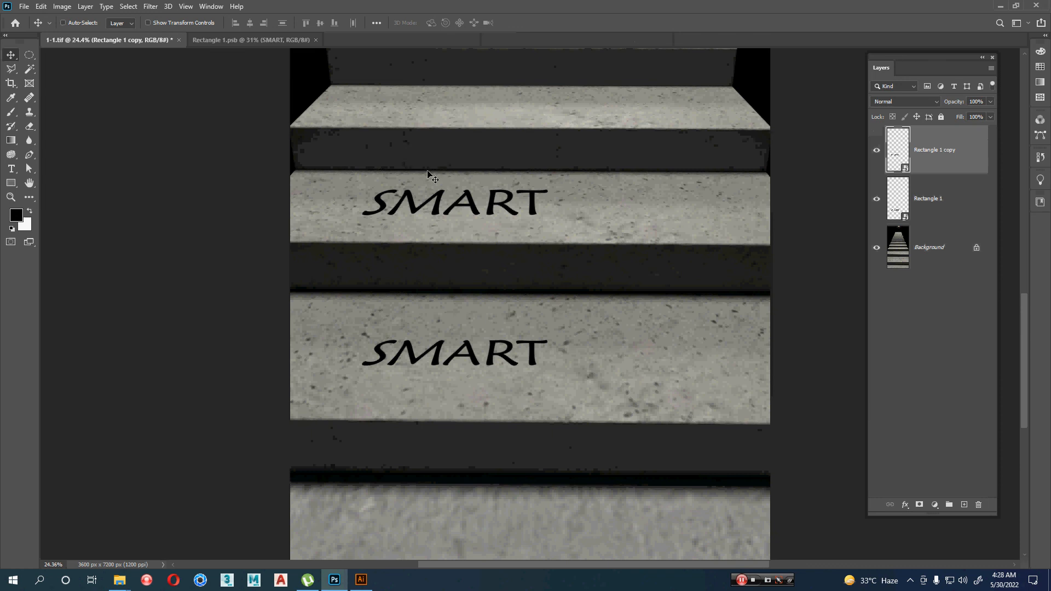
click(251, 40)
drag(509, 283, 537, 323)
key(ctrl+s)
key(ctrl+w)
Delete the Rectangle 1 copy layer, then duplicate Rectangle 1 again with its text on the next tread up
drag(972, 163, 979, 504)
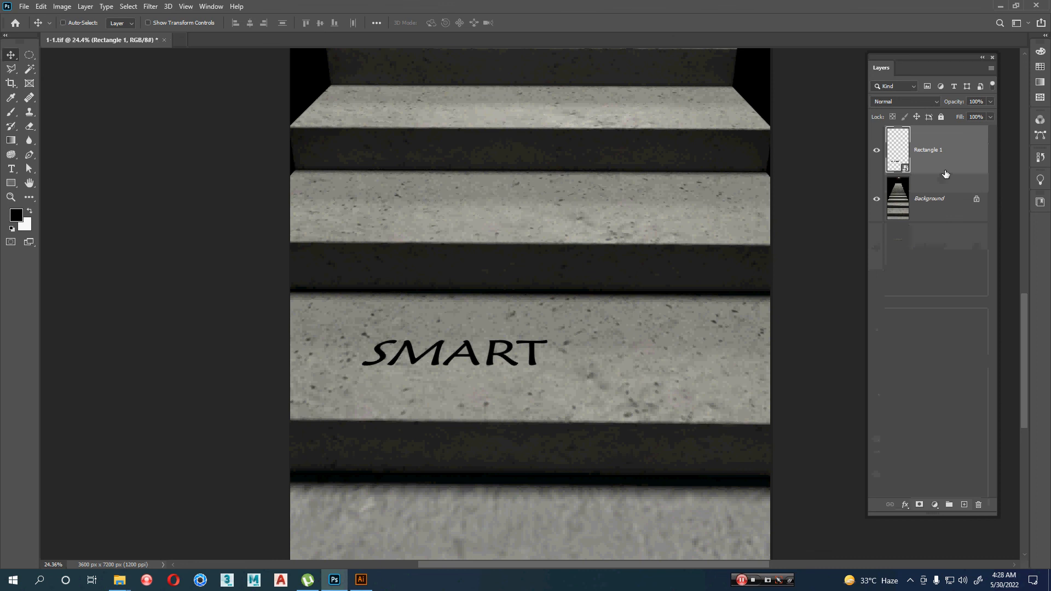
drag(946, 167, 978, 502)
key(ctrl+z)
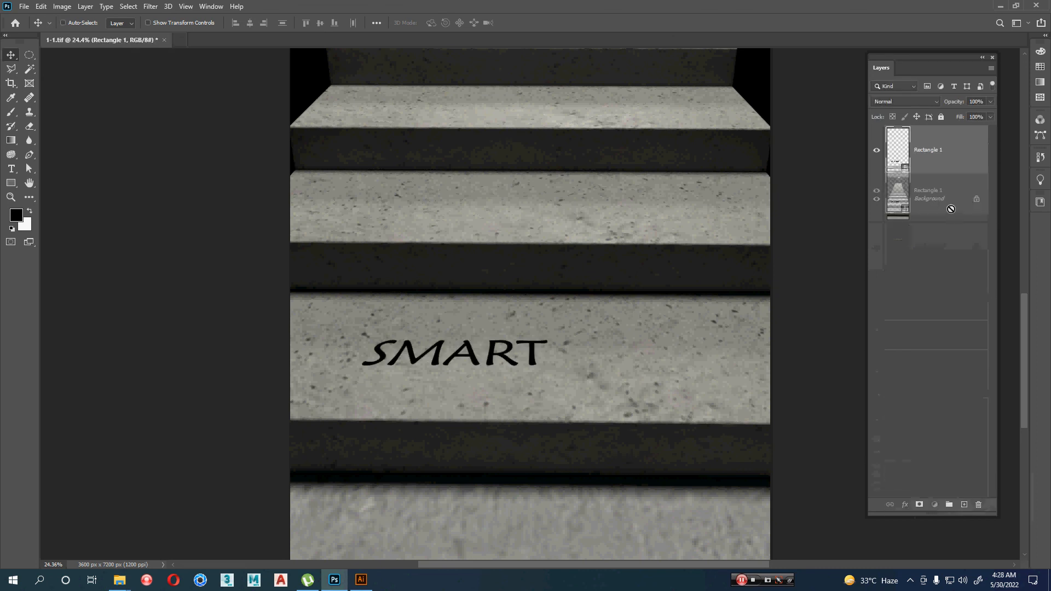
key(ctrl+j)
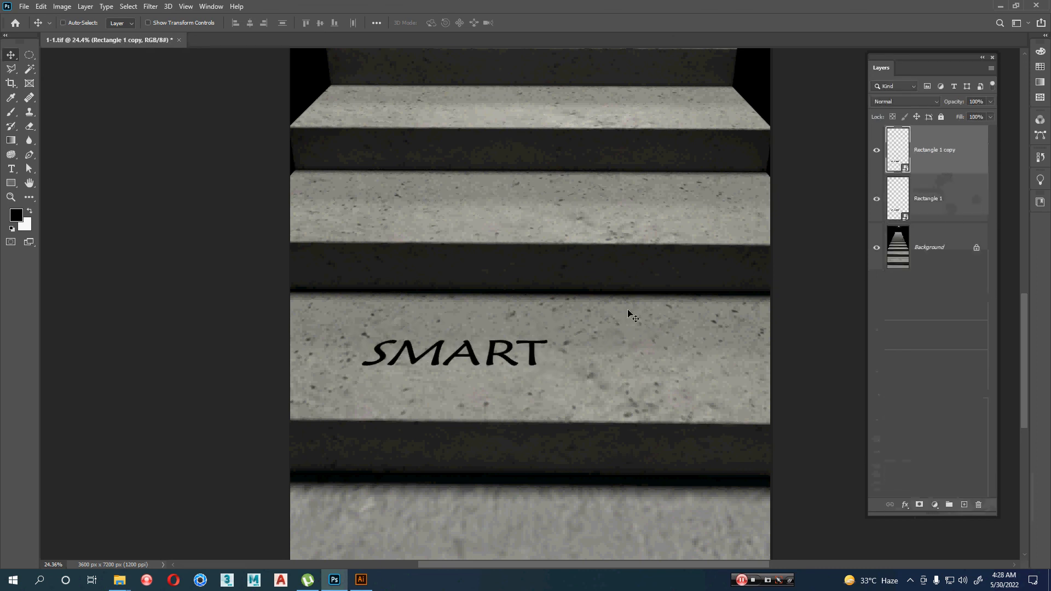
drag(621, 322, 626, 154)
Draw a red-outlined rectangle of about 428 by 353 px beside the lower SMART text, directly above the Rectangle 1 layer
click(952, 203)
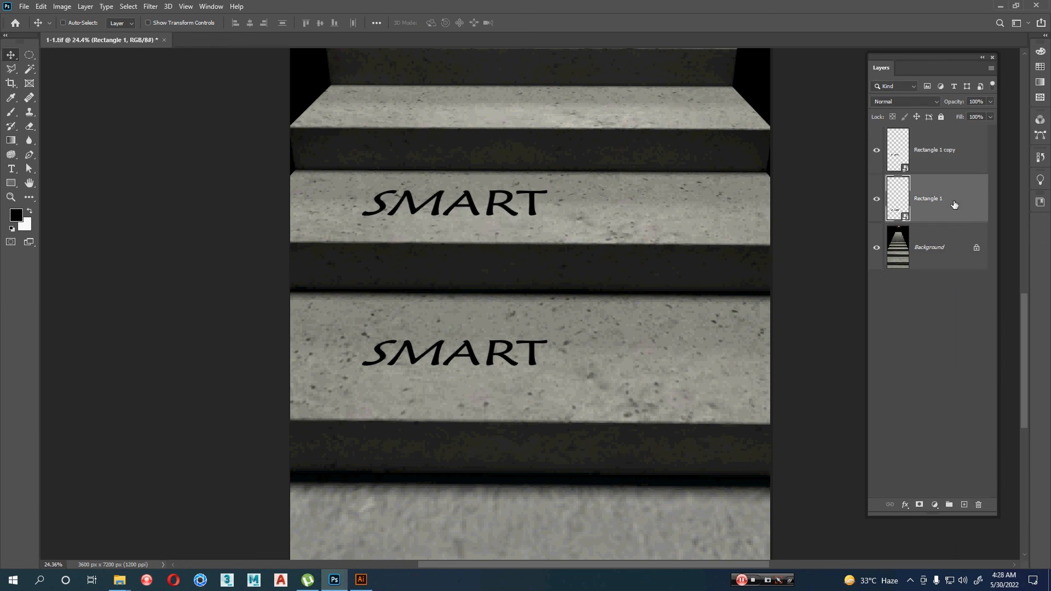
right_click(954, 203)
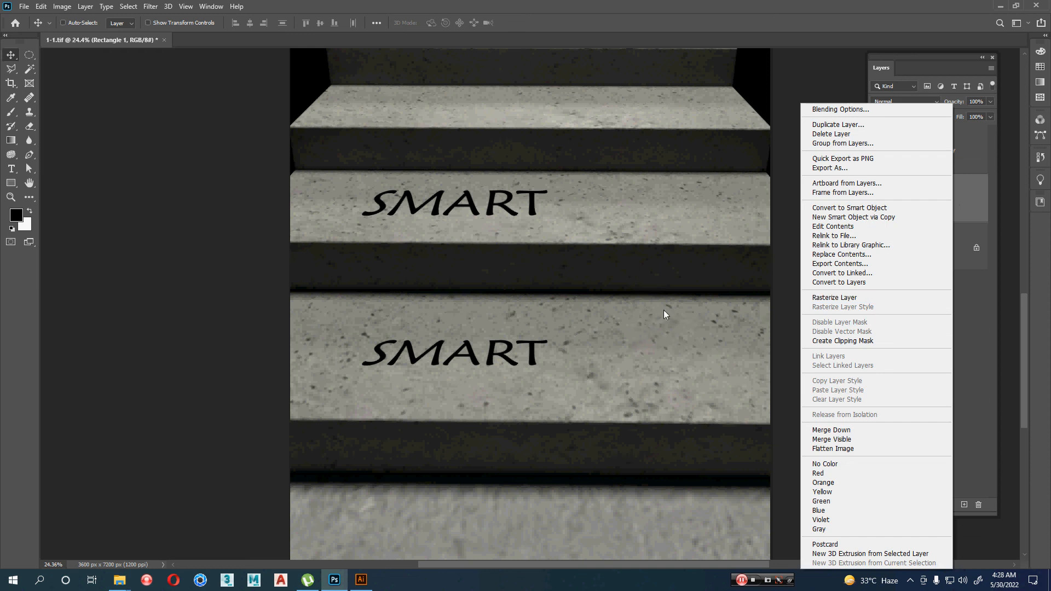
click(633, 313)
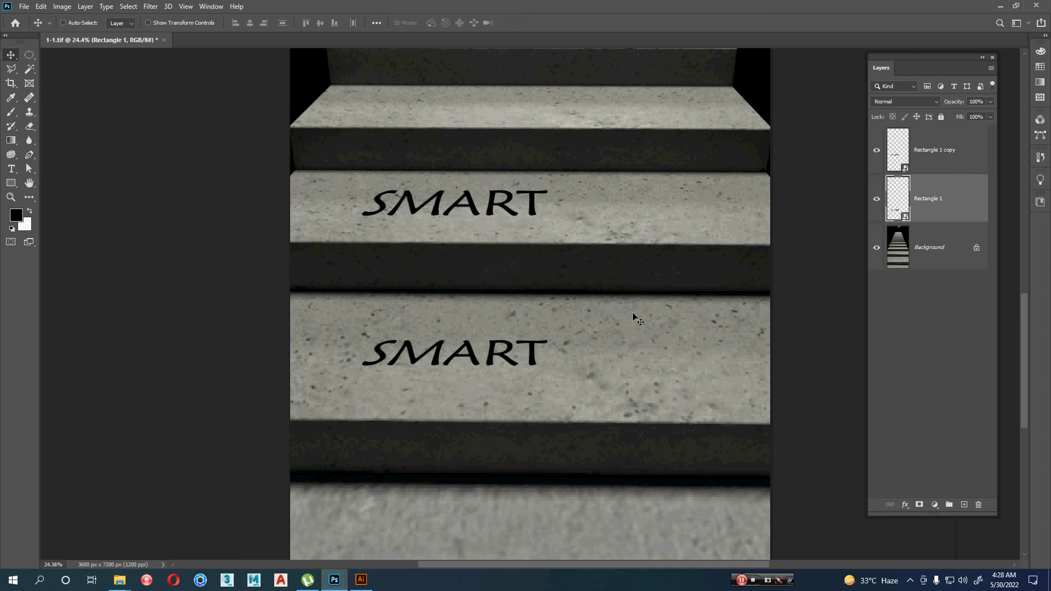
click(11, 182)
drag(594, 317, 651, 364)
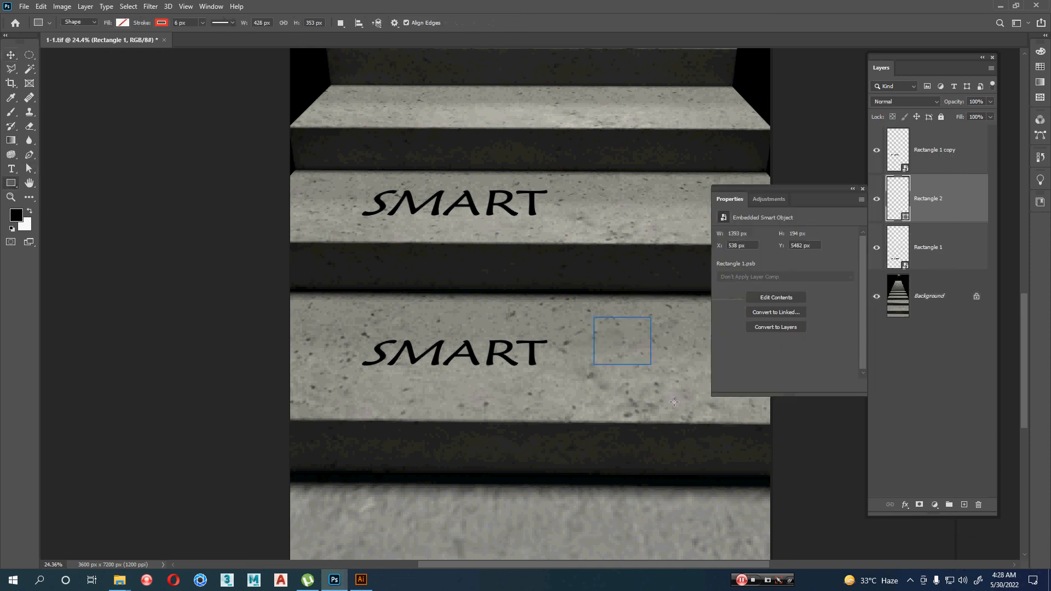
key(v)
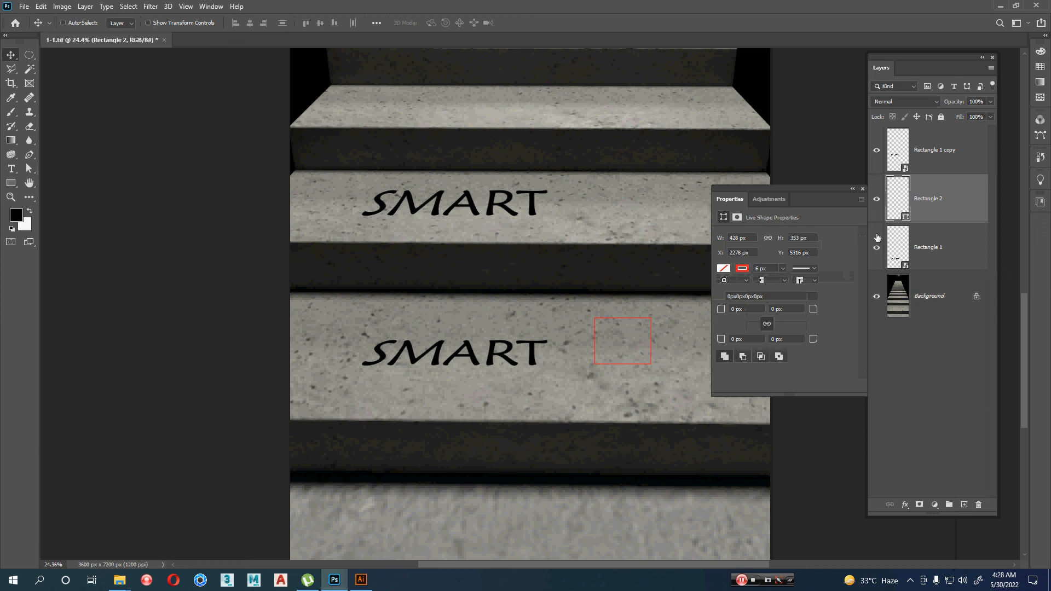
Combine the Rectangle 2 shape and Rectangle 1 layers into a single Smart Object
ctrl+click(951, 244)
right_click(951, 244)
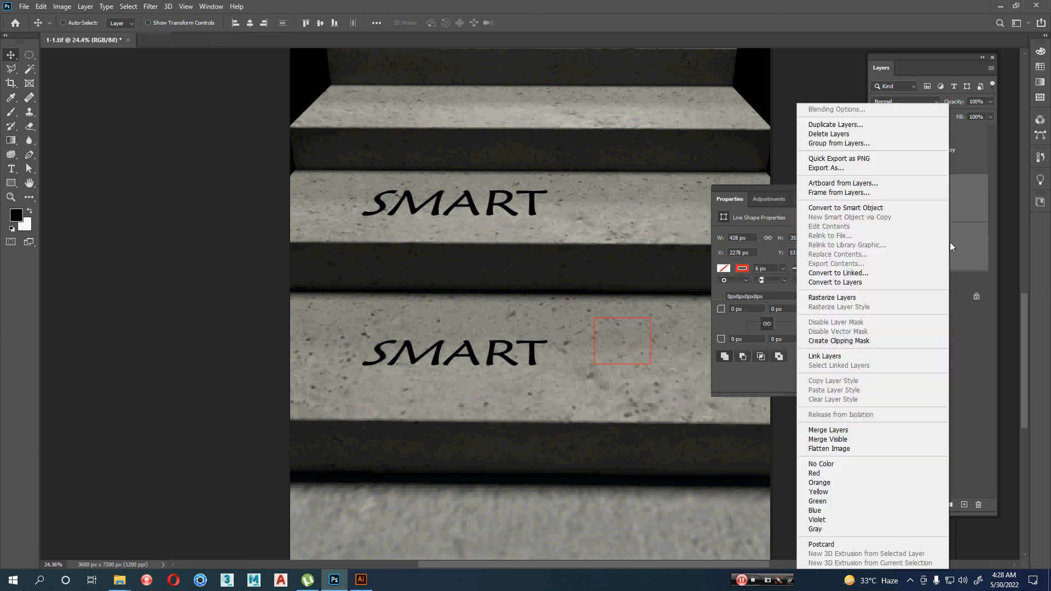
click(891, 207)
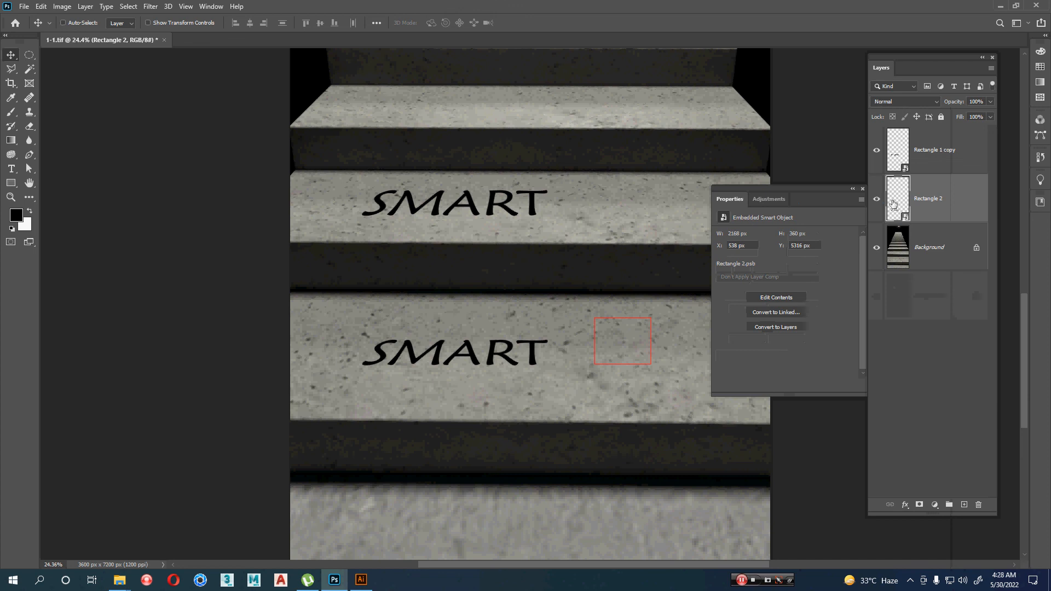
Hide the Rectangle 2 shape inside the combined Smart Object, save Rectangle 2.psb and return to the staircase image
double_click(903, 219)
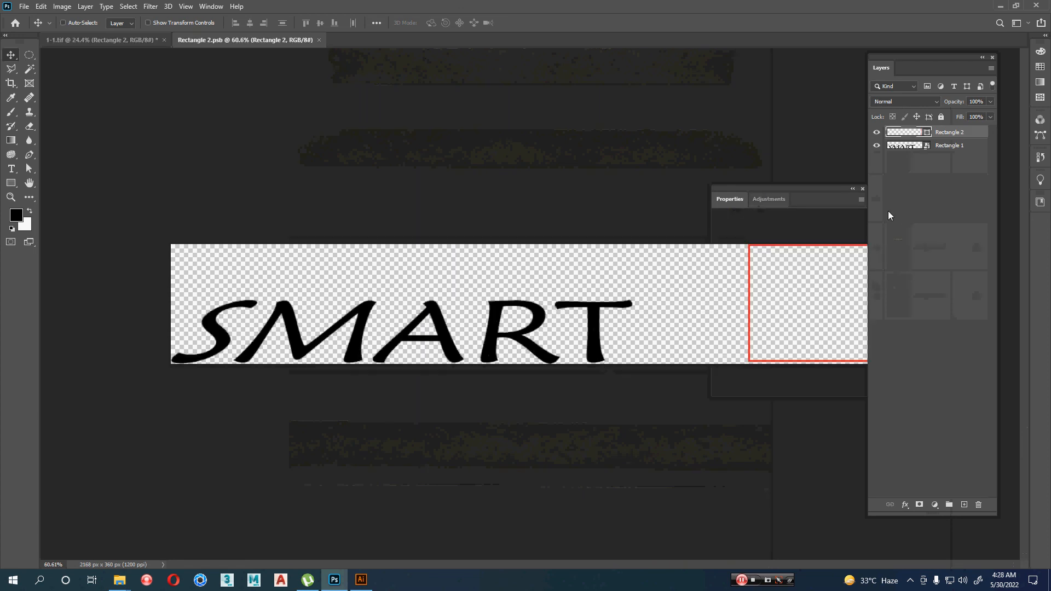
click(876, 132)
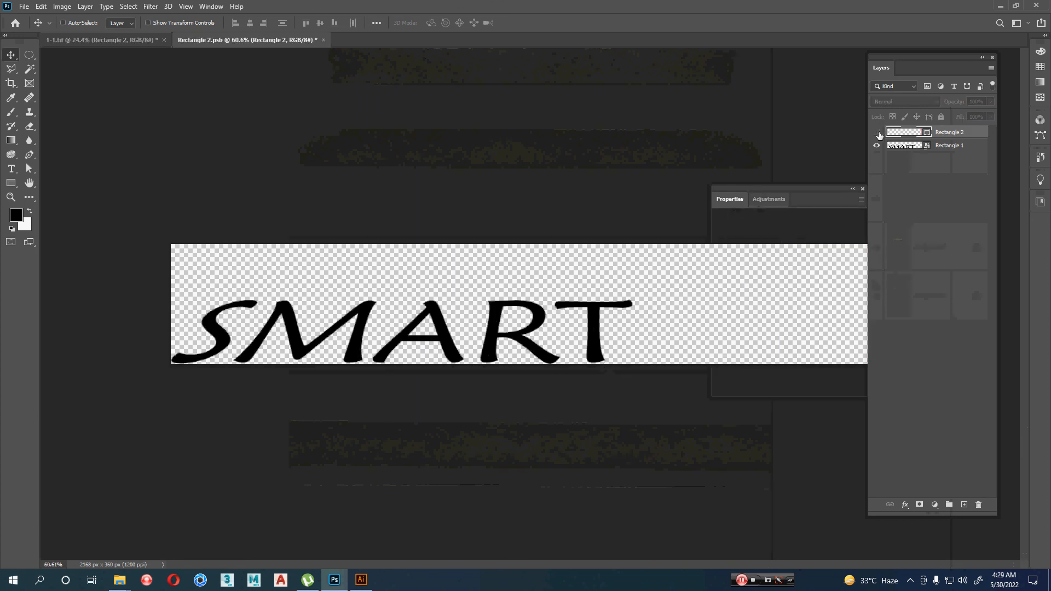
click(107, 42)
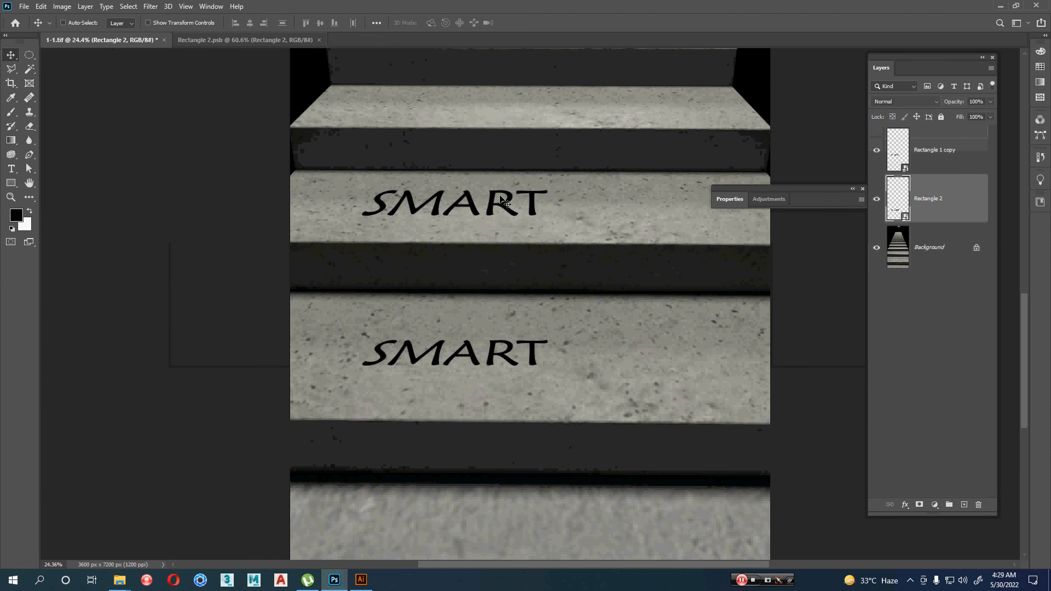
Change the text inside the Rectangle 1 copy Smart Object to "SMART 123", save it and return to the staircase image
double_click(906, 171)
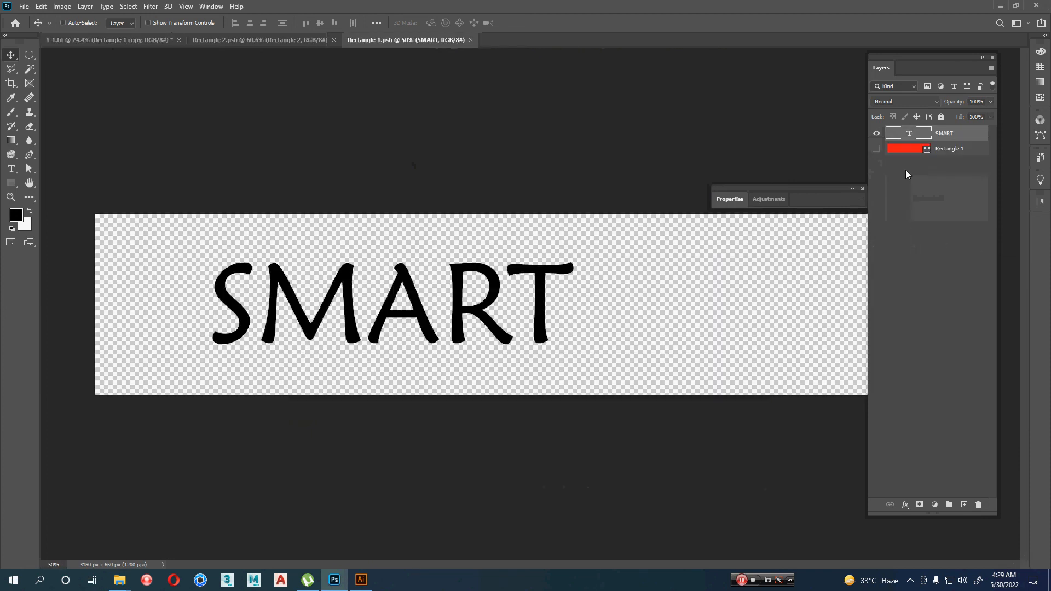
key(ctrl+0)
key(t)
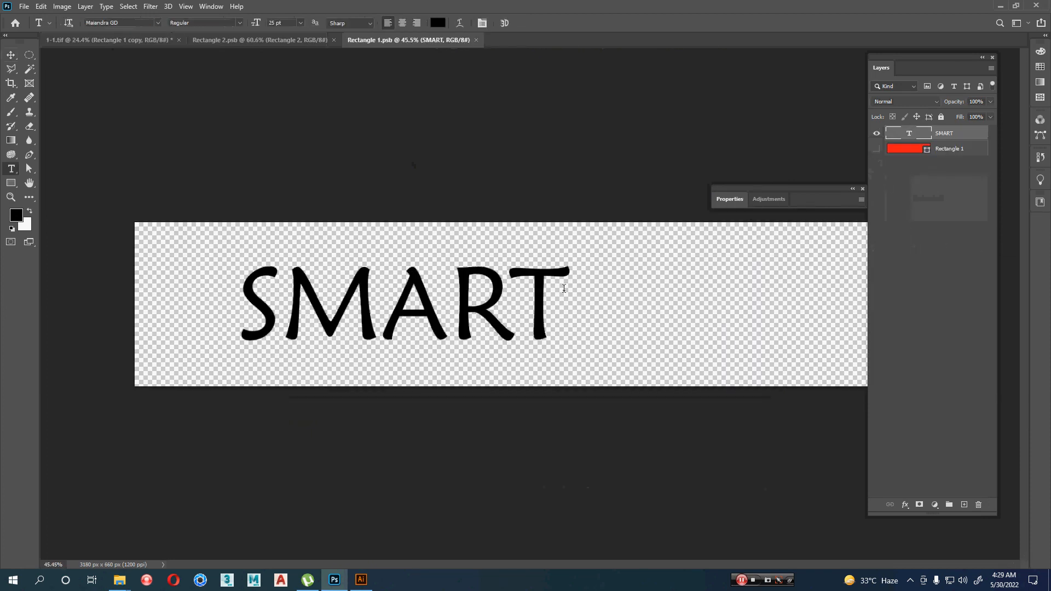
click(564, 289)
text(123)
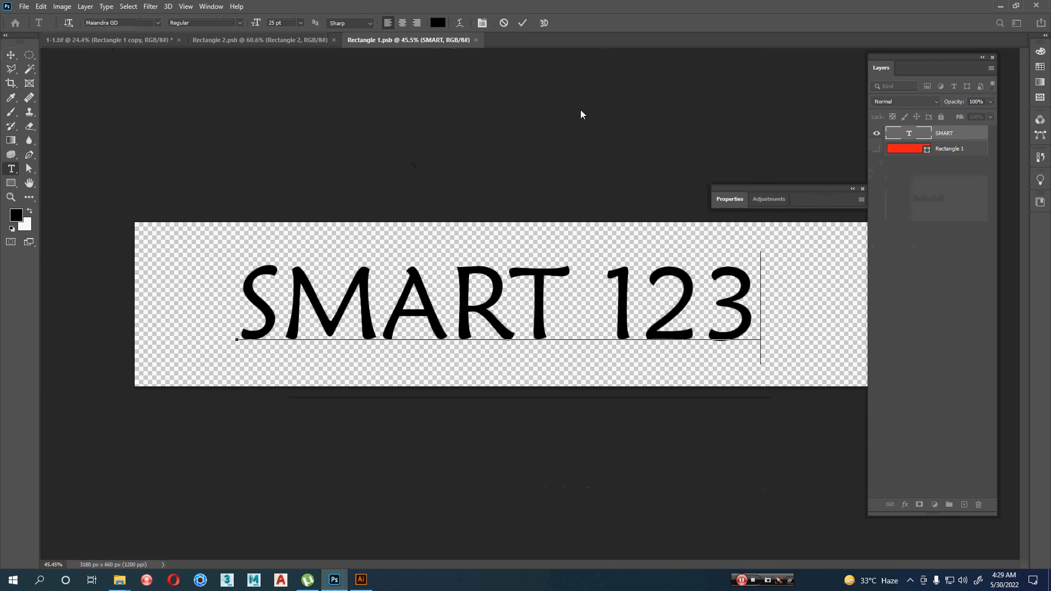
click(523, 23)
key(v)
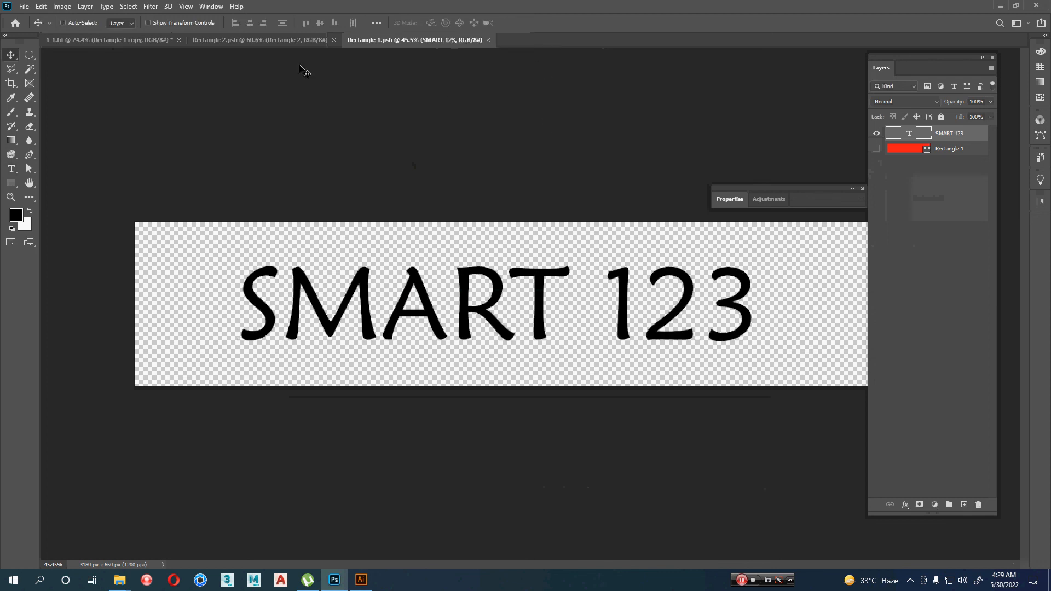
click(126, 40)
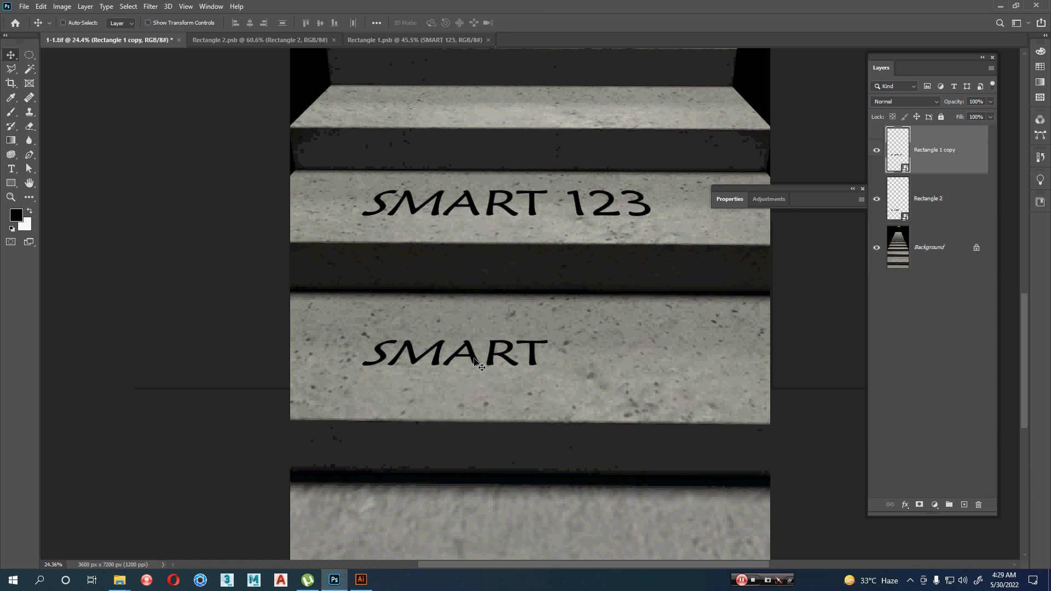
Add a "Lorem Ipsum" text layer on the tread above SMART 123 and commit it
scroll(474, 359, down, 3)
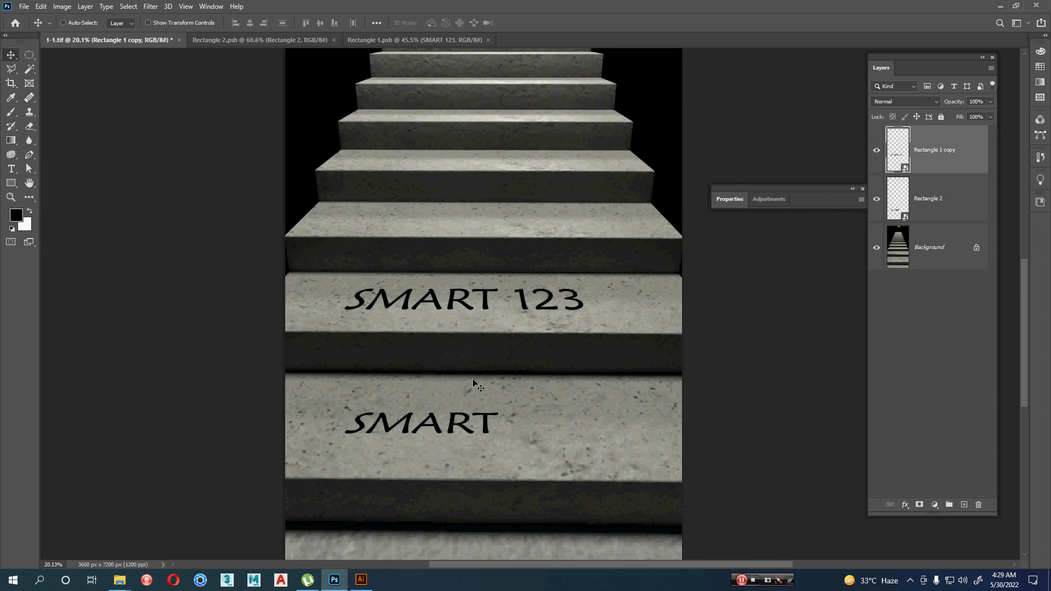
drag(474, 357, 455, 406)
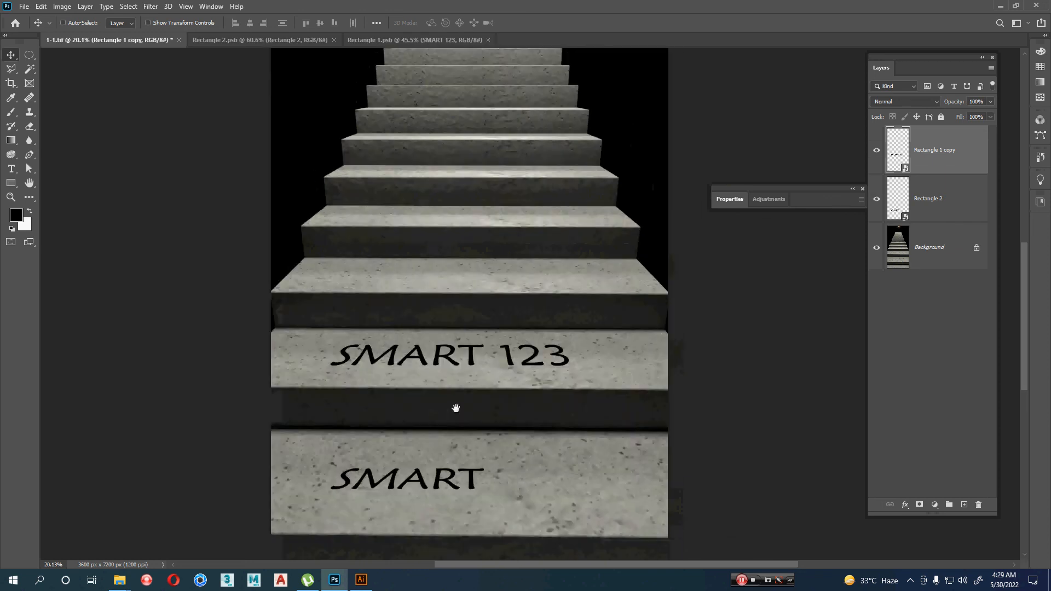
key(t)
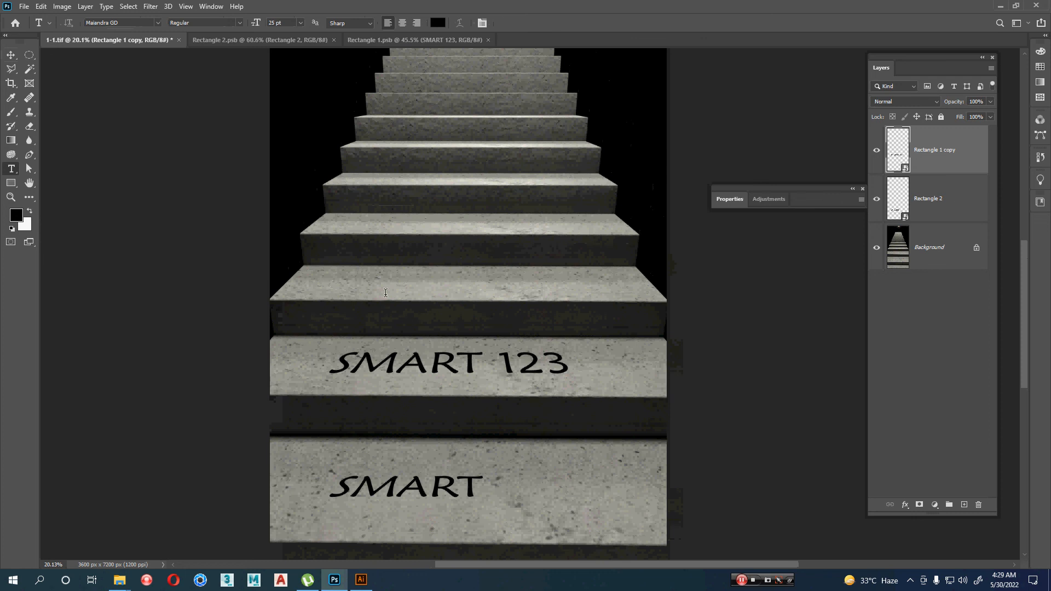
click(333, 283)
click(569, 275)
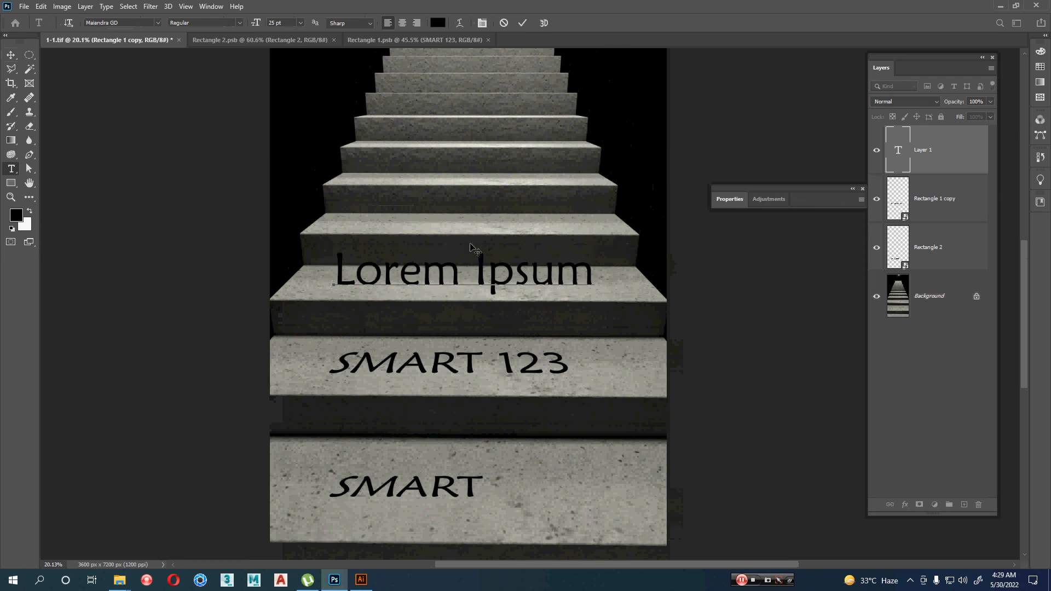
key(ctrl+a)
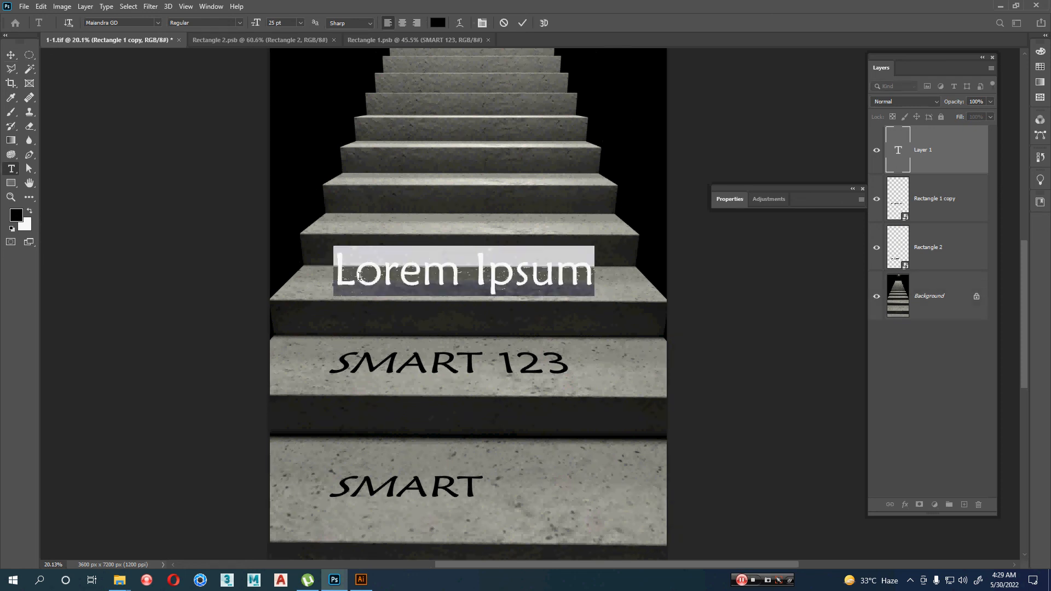
drag(360, 276, 475, 275)
click(541, 273)
click(523, 22)
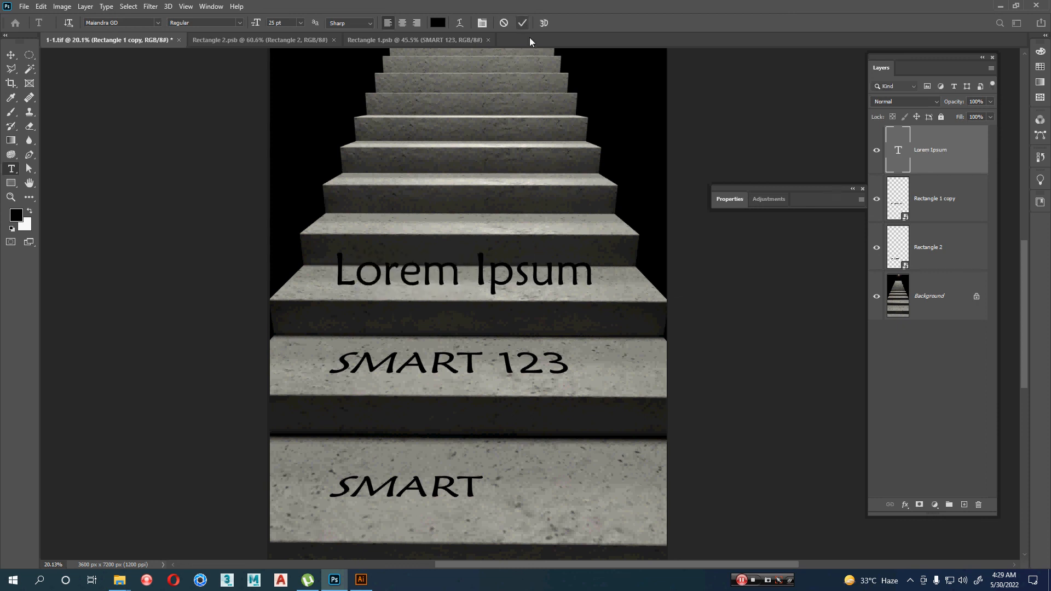
key(v)
Set the Lorem Ipsum text to All Caps and shift it slightly to the left on its tread
double_click(496, 286)
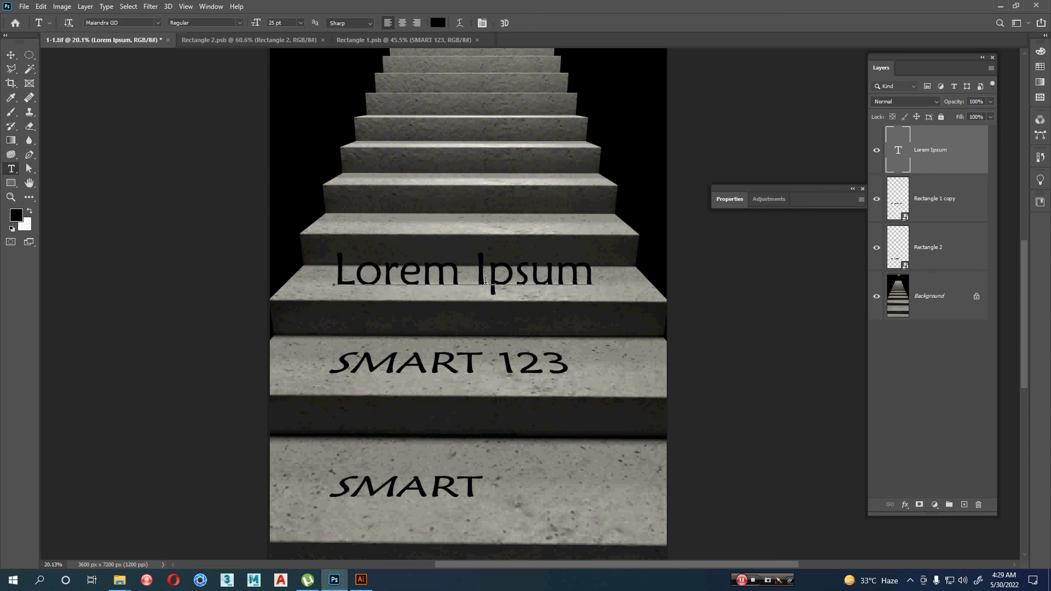
key(ctrl+t)
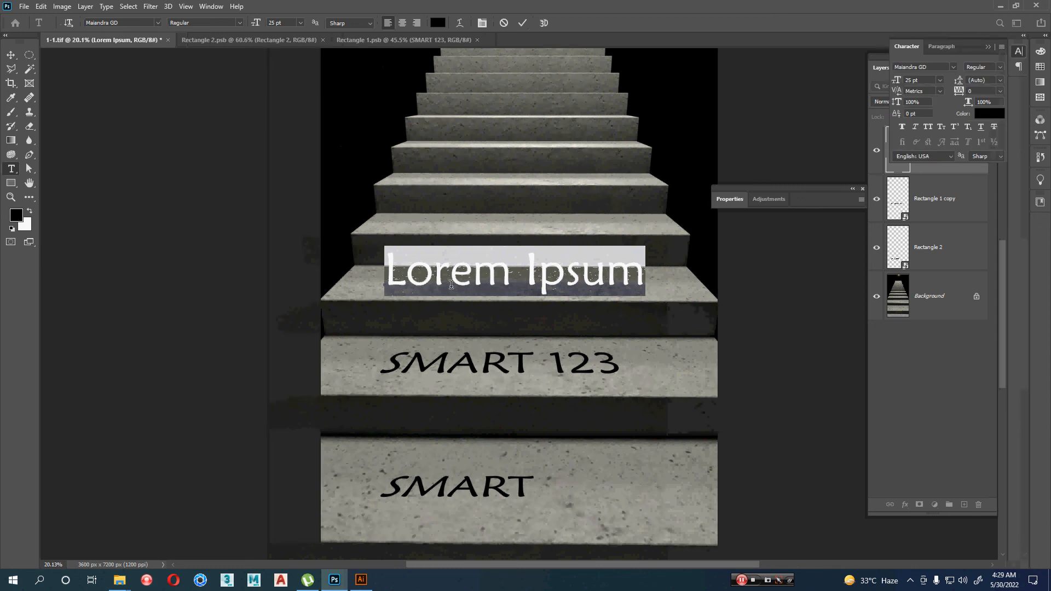
drag(914, 48, 137, 102)
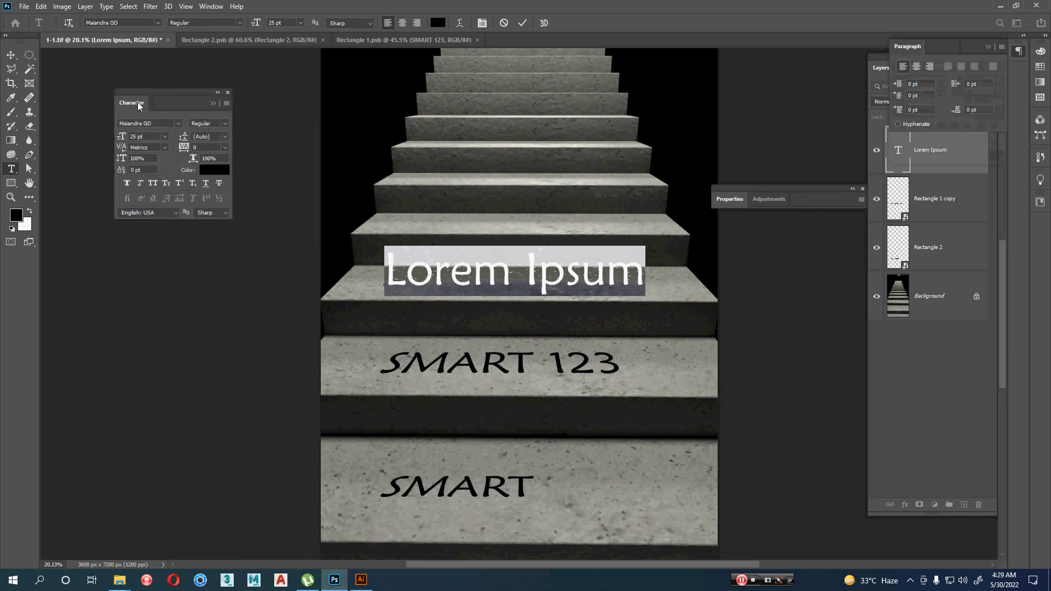
click(156, 184)
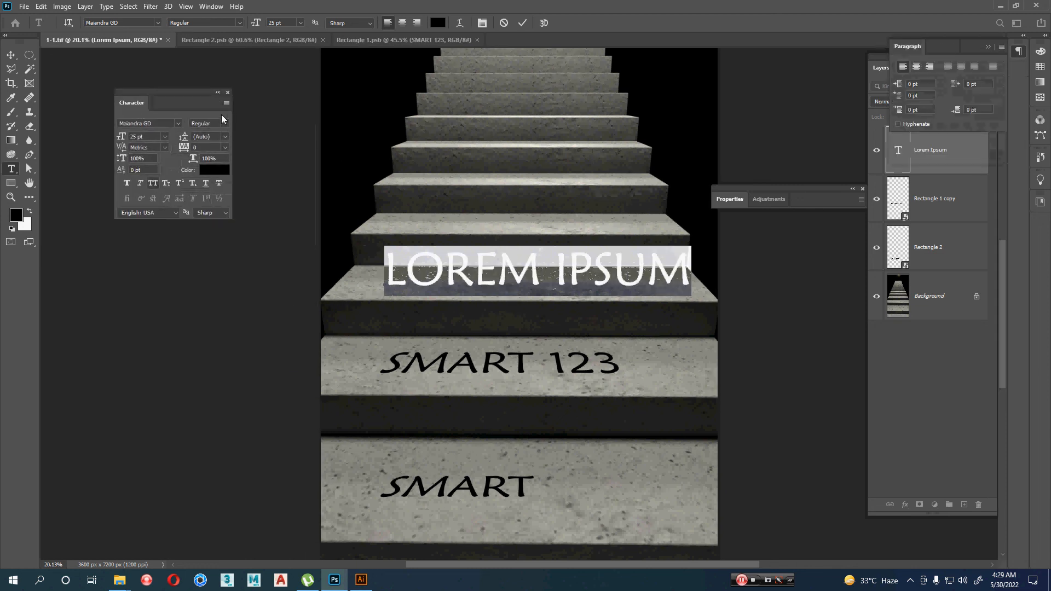
click(228, 92)
click(523, 22)
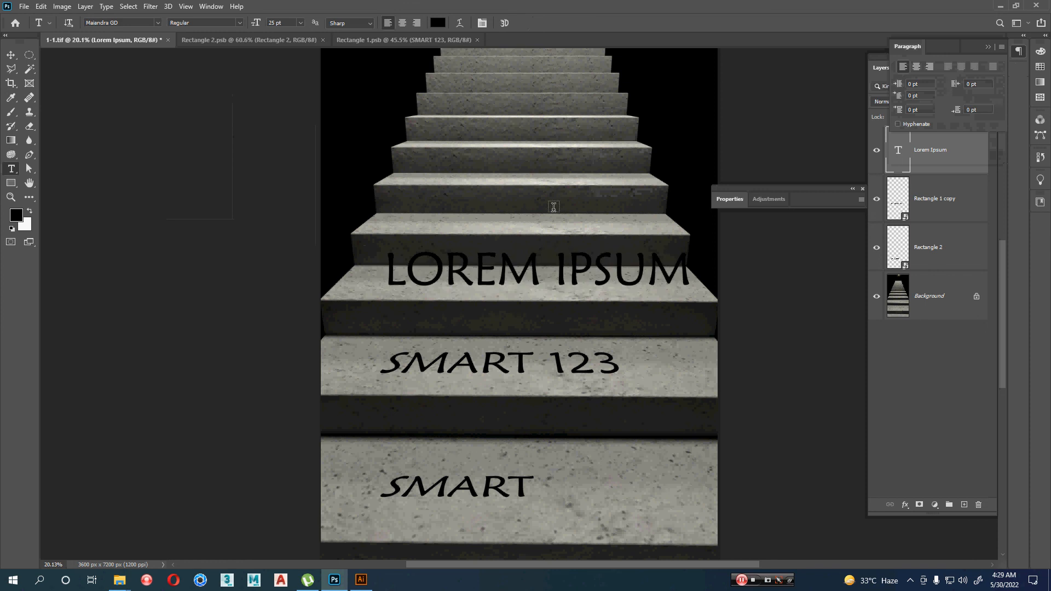
key(v)
drag(583, 296, 570, 297)
scroll(570, 297, up, 3)
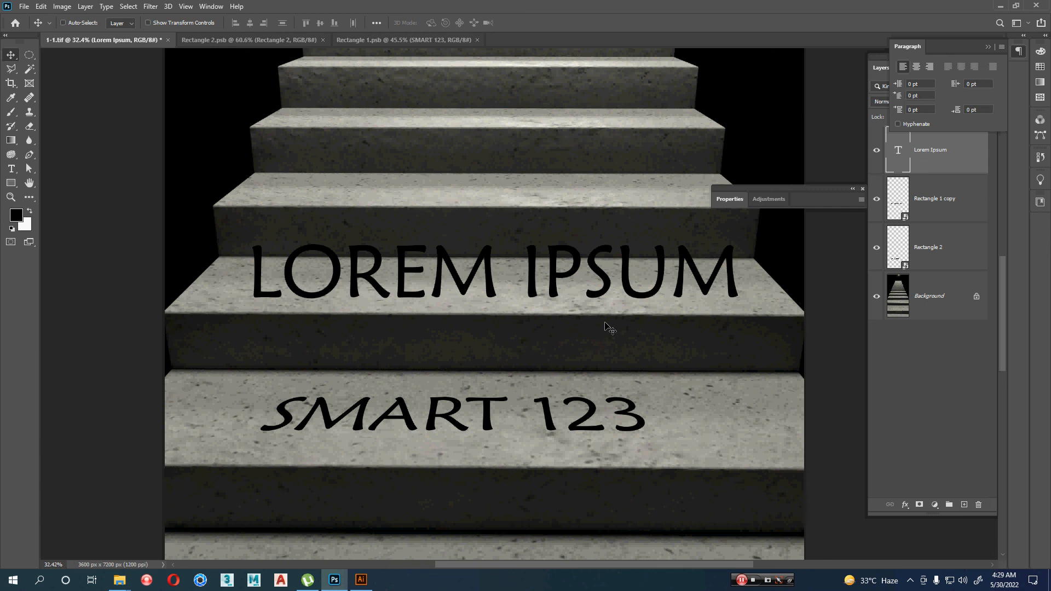
Duplicate the Lorem Ipsum layer, place the original above the copy and select the copy
click(992, 152)
key(ctrl)
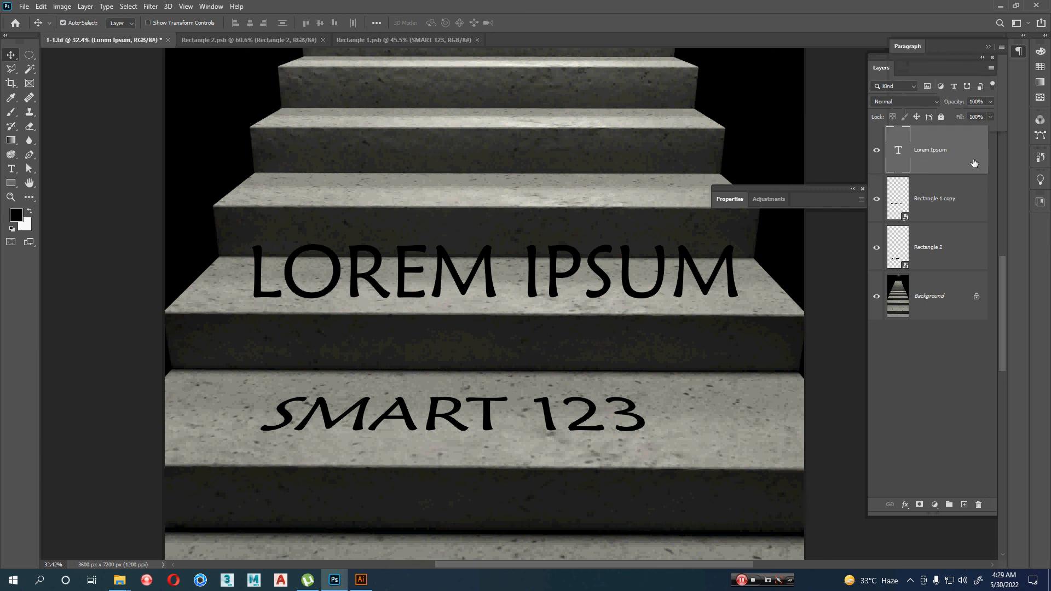
key(ctrl+j)
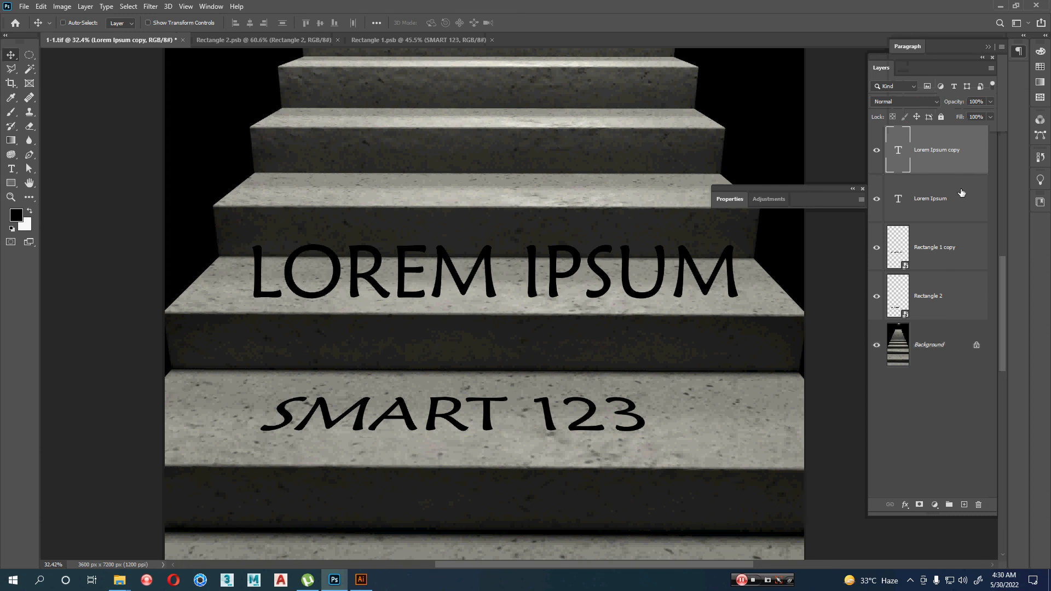
drag(955, 207, 943, 144)
click(950, 209)
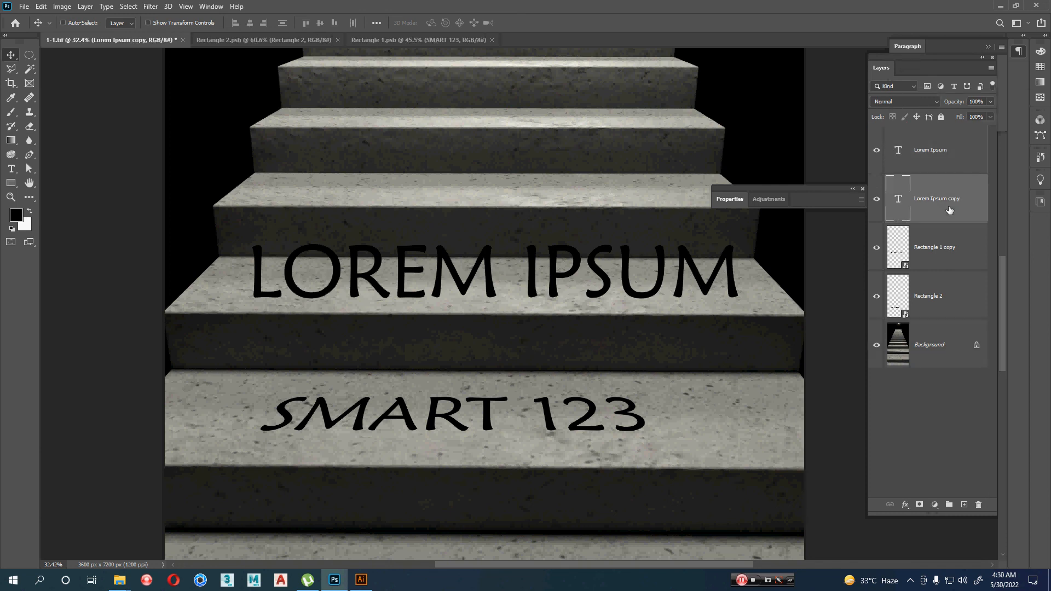
key(ctrl+t)
right_click(709, 264)
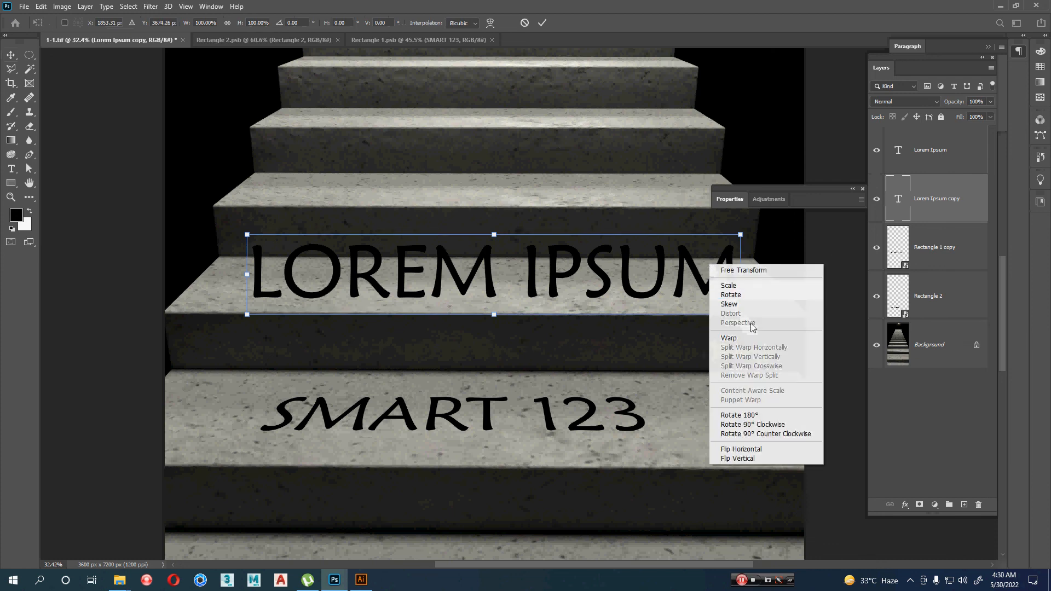
key(Escape)
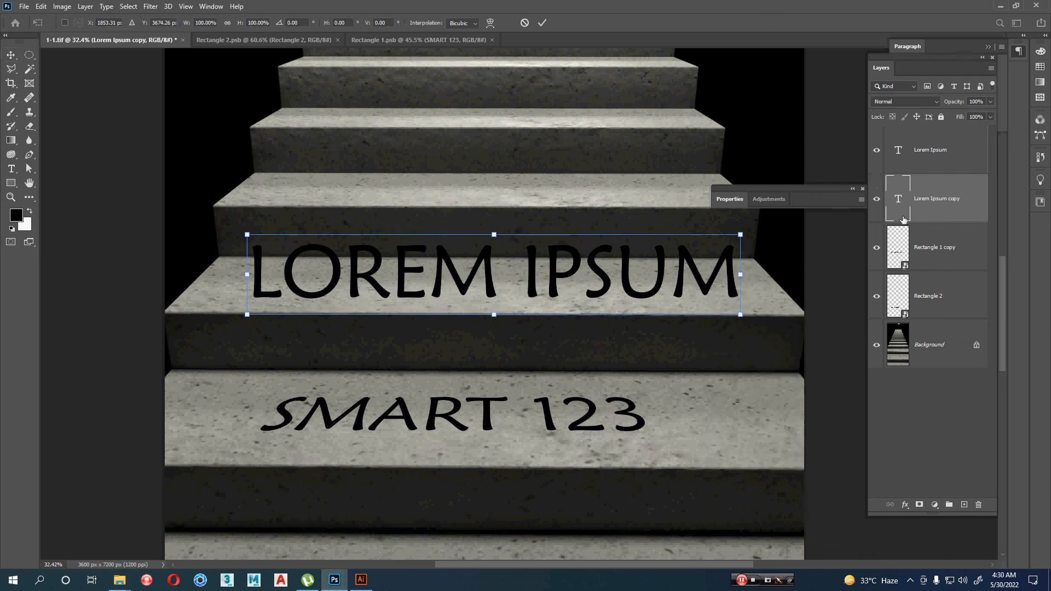
key(Escape)
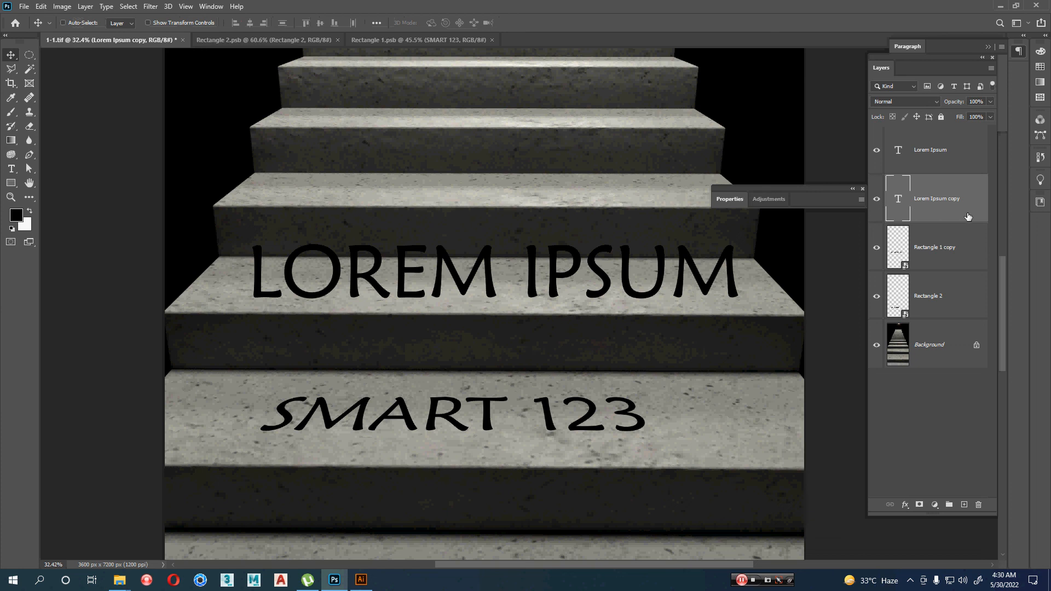
Convert the Lorem Ipsum copy layer to a Smart Object and pull its top corners inward with a Perspective transform
right_click(968, 216)
click(919, 213)
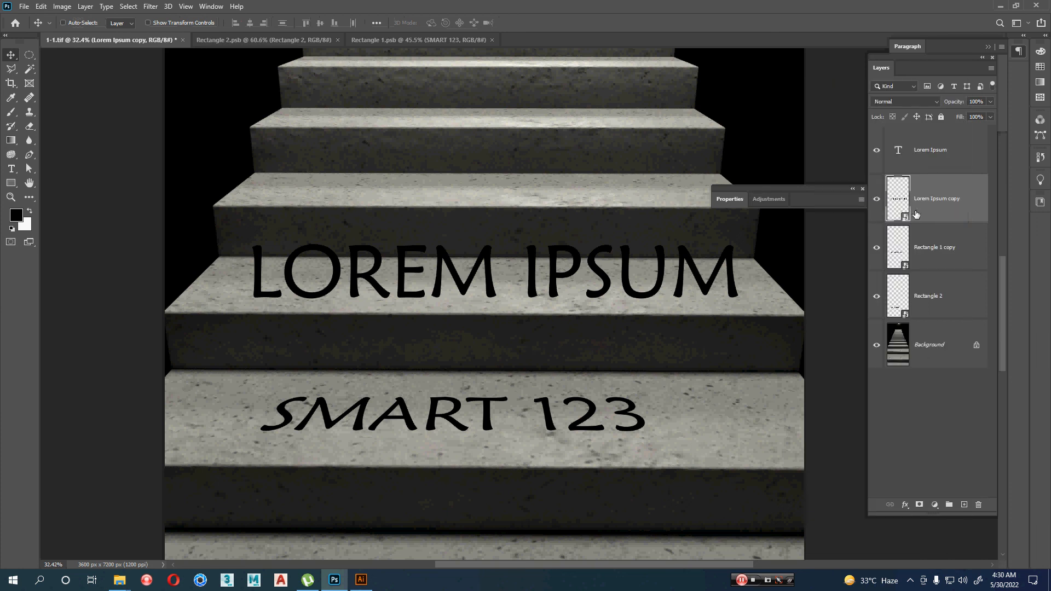
key(ctrl+t)
right_click(670, 284)
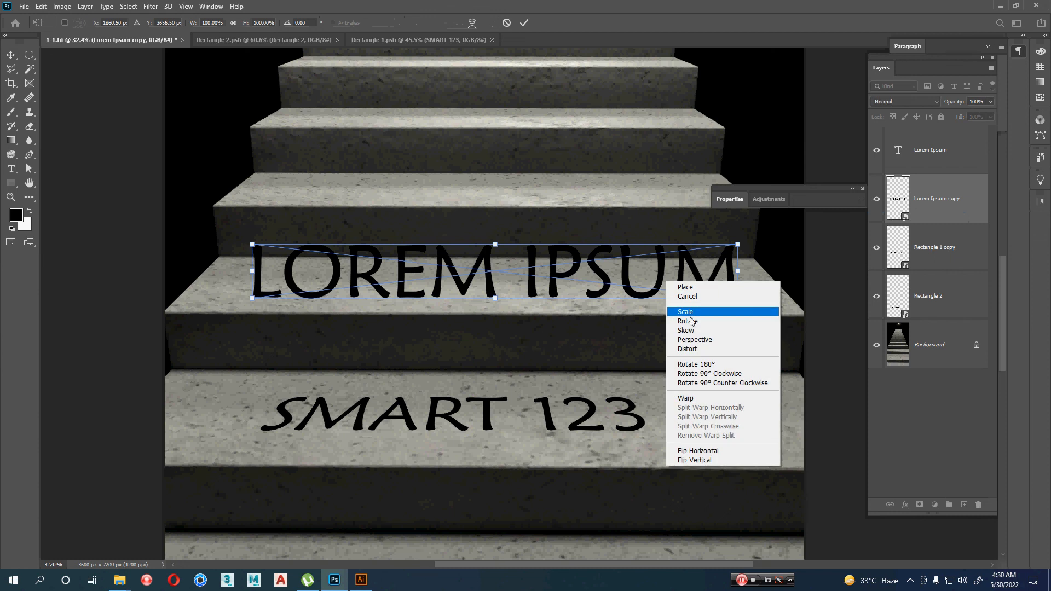
click(694, 340)
drag(738, 245, 643, 251)
Scale the Lorem Ipsum copy down vertically to about half its height and lower its opacity to 54%
right_click(570, 277)
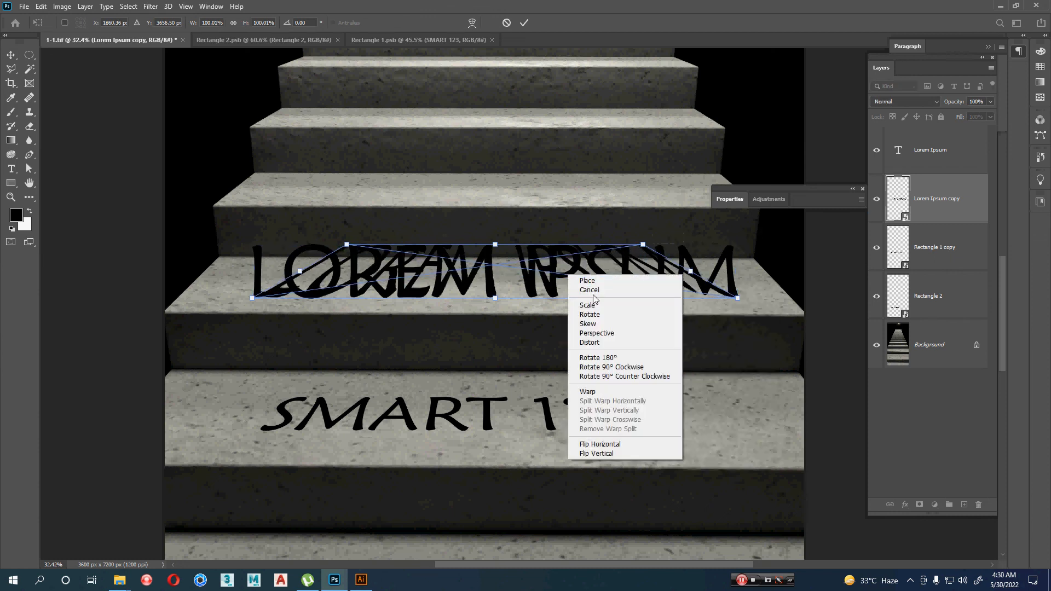
click(589, 305)
drag(495, 245, 495, 273)
key(Return)
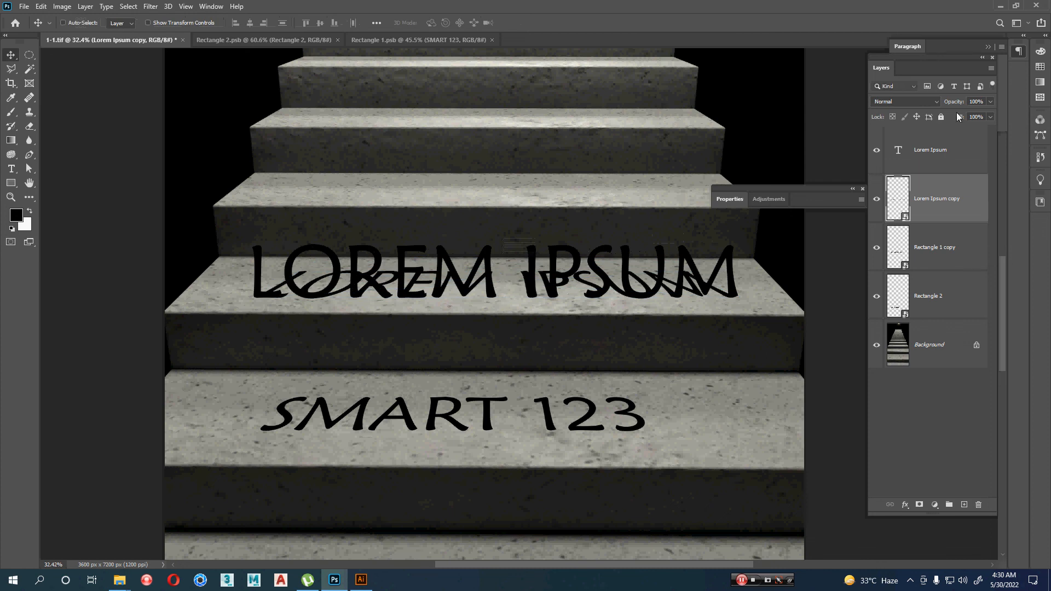
drag(953, 102, 928, 108)
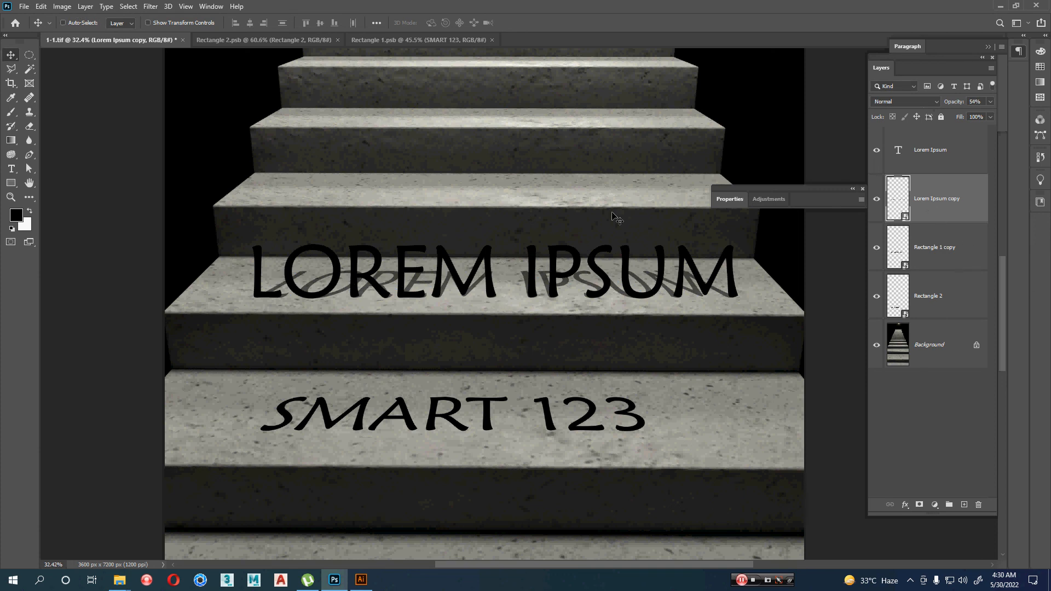
Apply a Gaussian Blur smart filter with a 15.3-pixel radius to the Lorem Ipsum copy
click(151, 7)
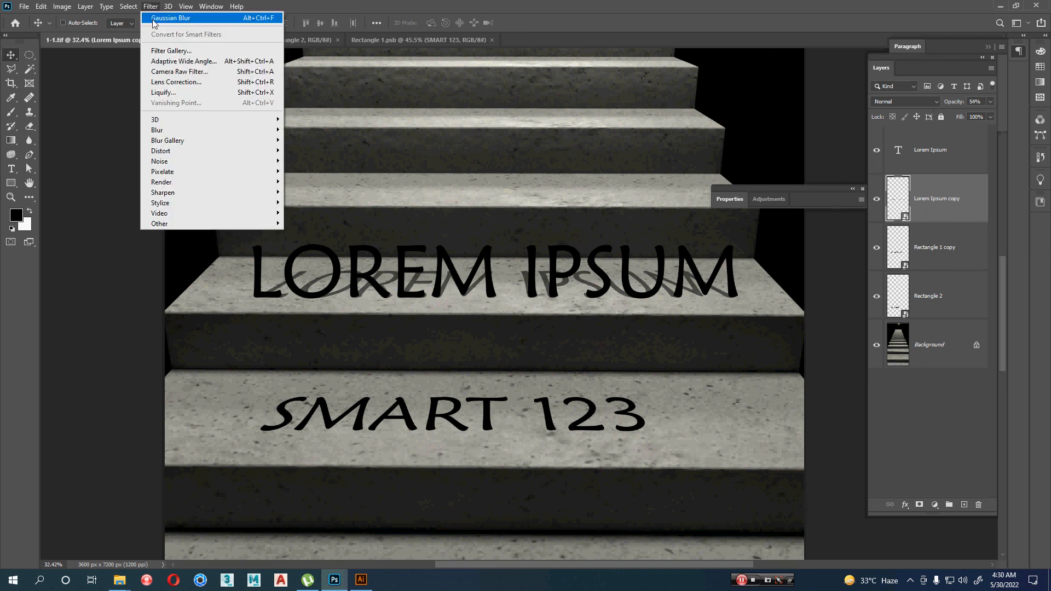
click(153, 20)
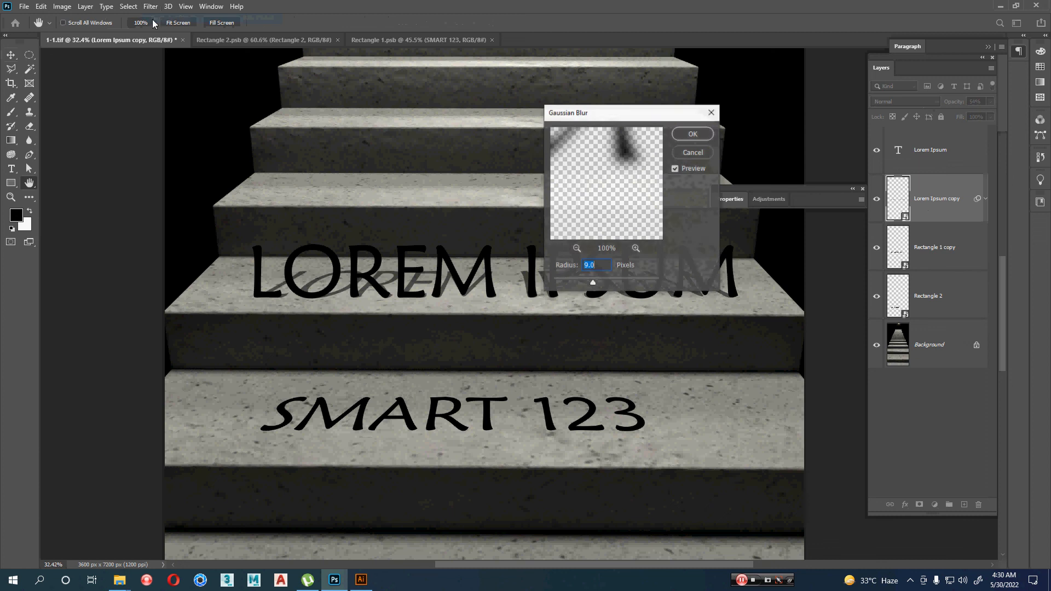
click(600, 282)
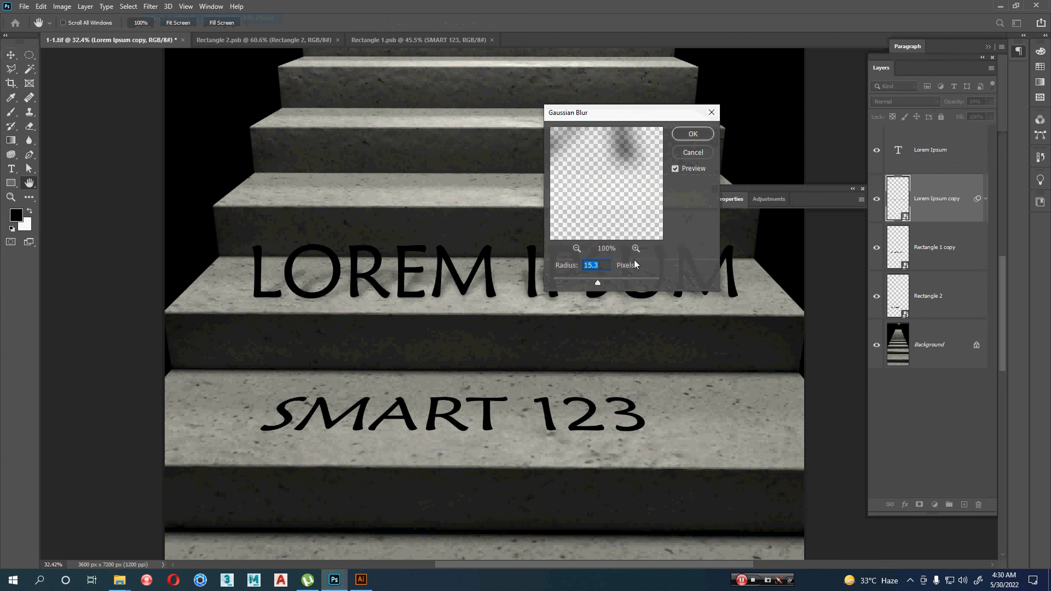
click(690, 134)
Compare the text shadow with the Lorem Ipsum copy layer and its Gaussian Blur filter switched off and on
key(z)
drag(629, 325, 548, 302)
click(877, 199)
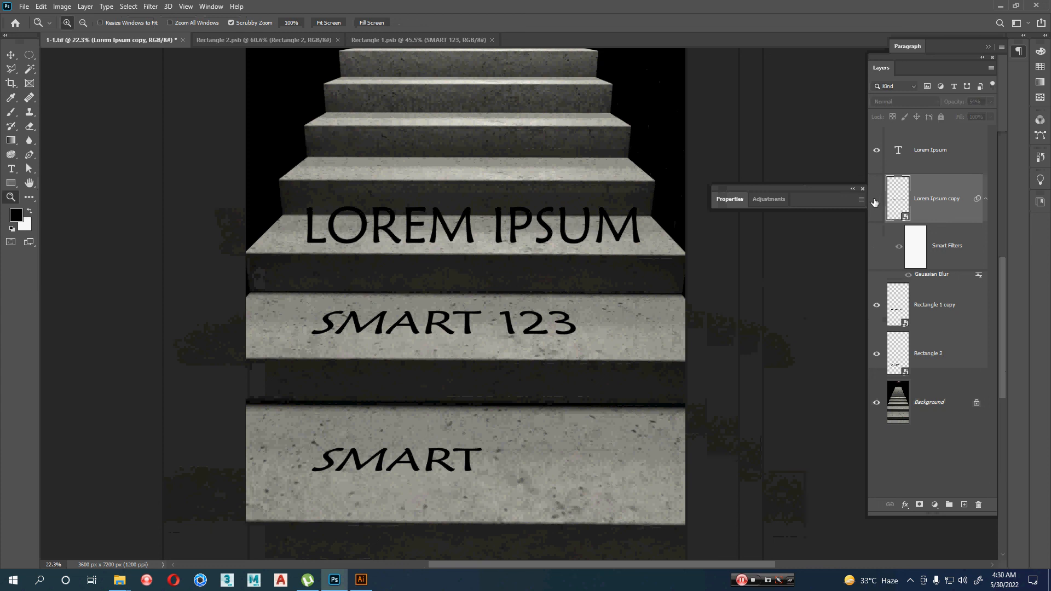
click(876, 200)
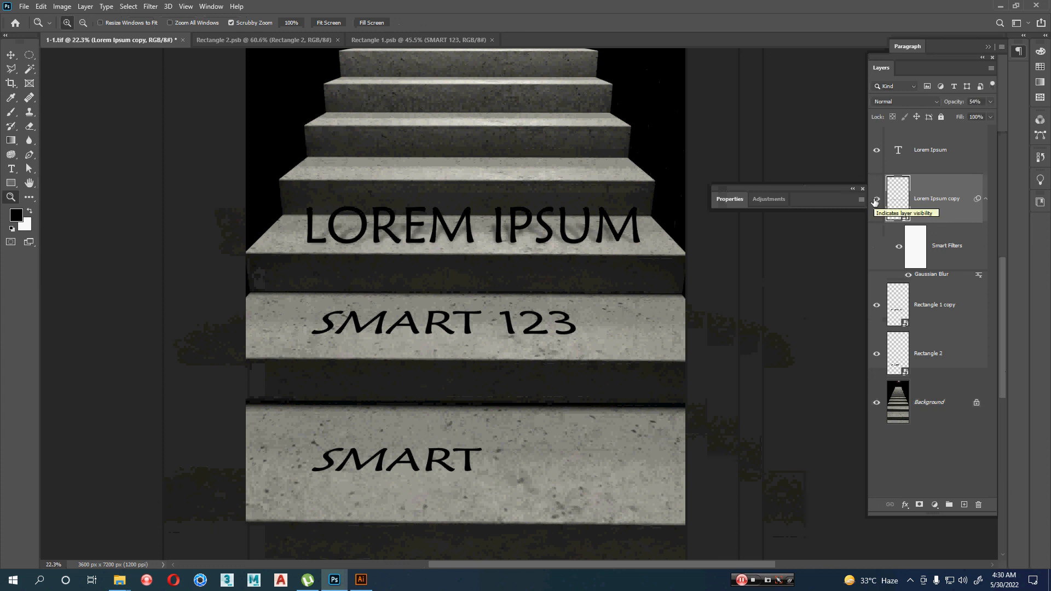
click(908, 275)
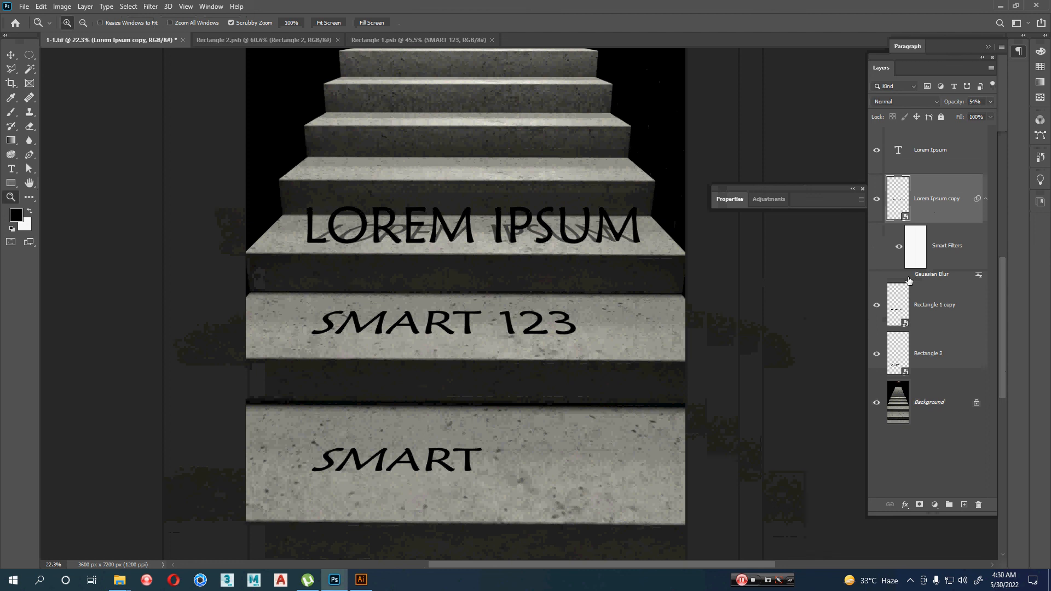
click(909, 275)
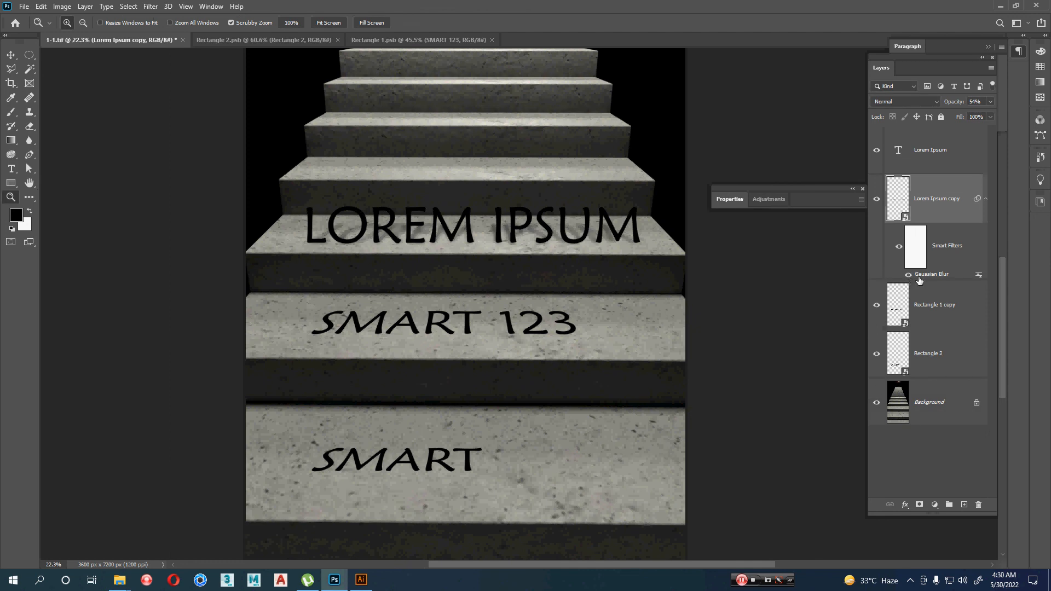
Reopen the Gaussian Blur smart filter on the Lorem Ipsum copy and set its radius to 3.1 pixels
double_click(935, 275)
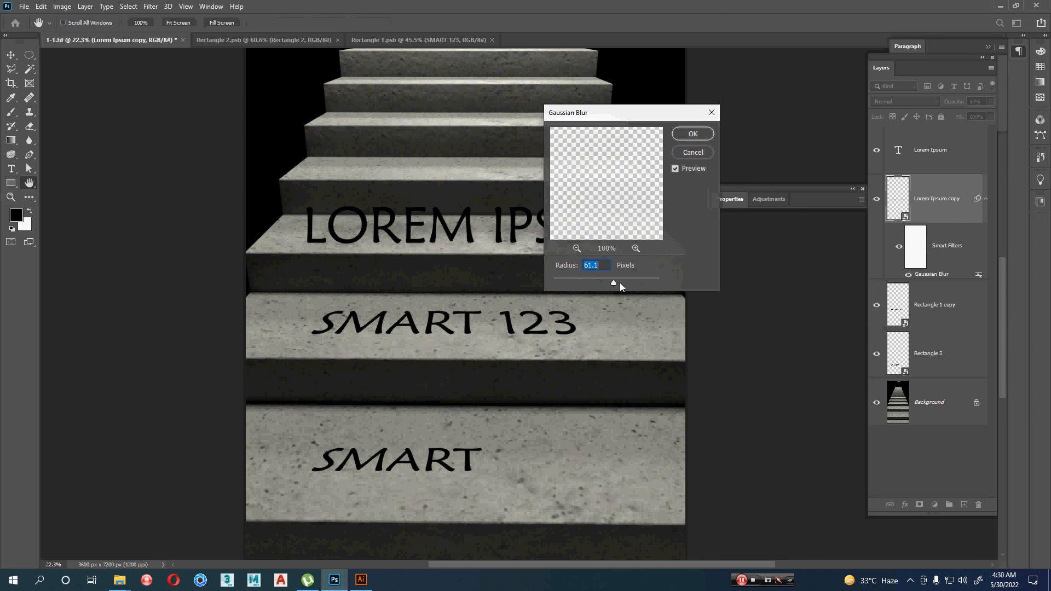
drag(573, 281, 567, 284)
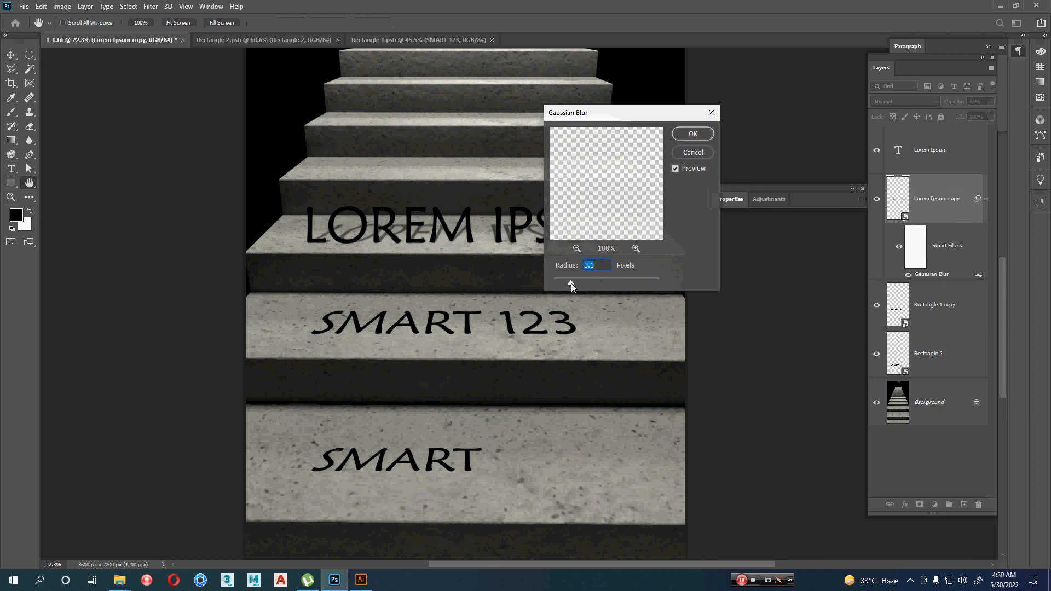
click(694, 134)
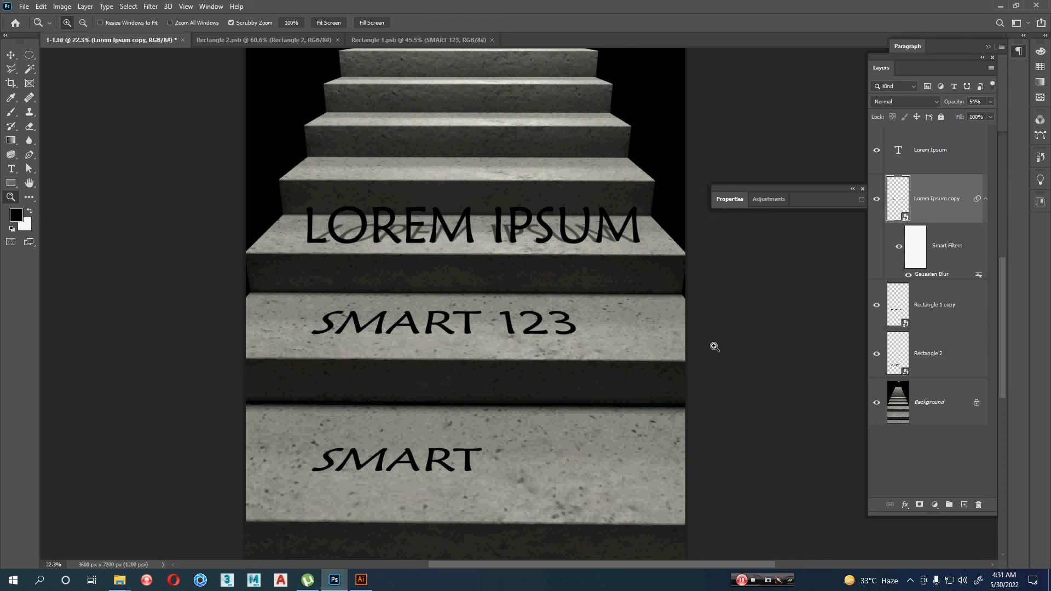
key(v)
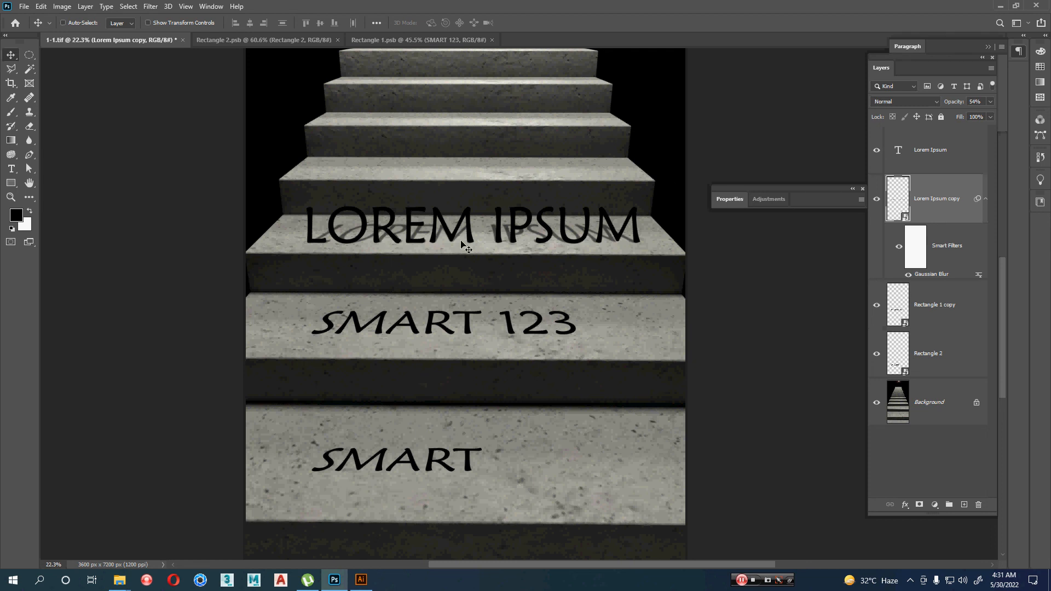
drag(491, 225, 474, 274)
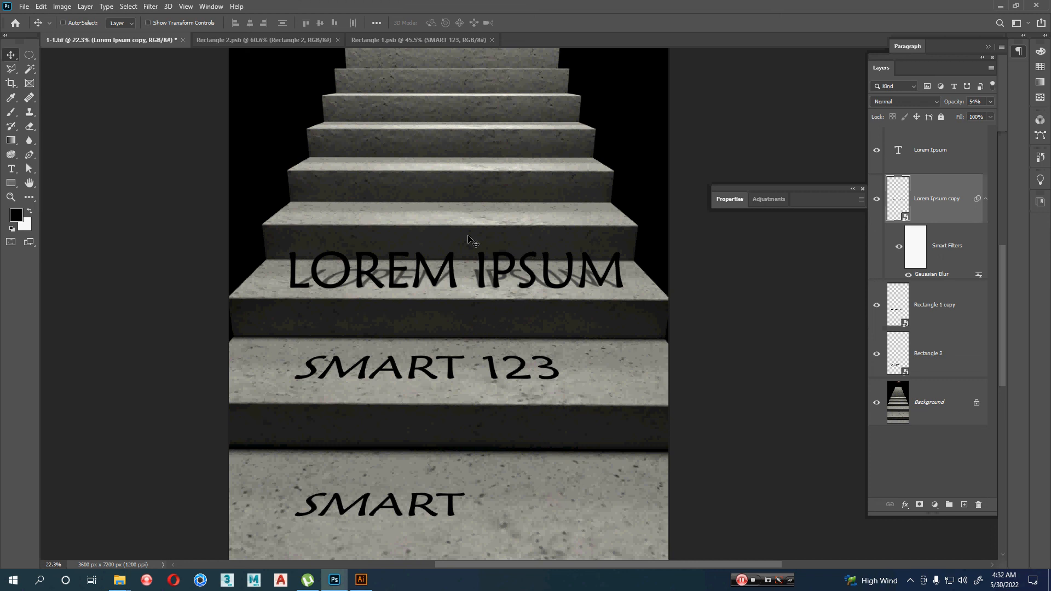
Close the 1-1.tif staircase image without saving, along with the open Rectangle 1 and Rectangle 2 Smart Object documents
key(ctrl)
key(ctrl+w)
key(Tab)
key(Return)
key(ctrl+w)
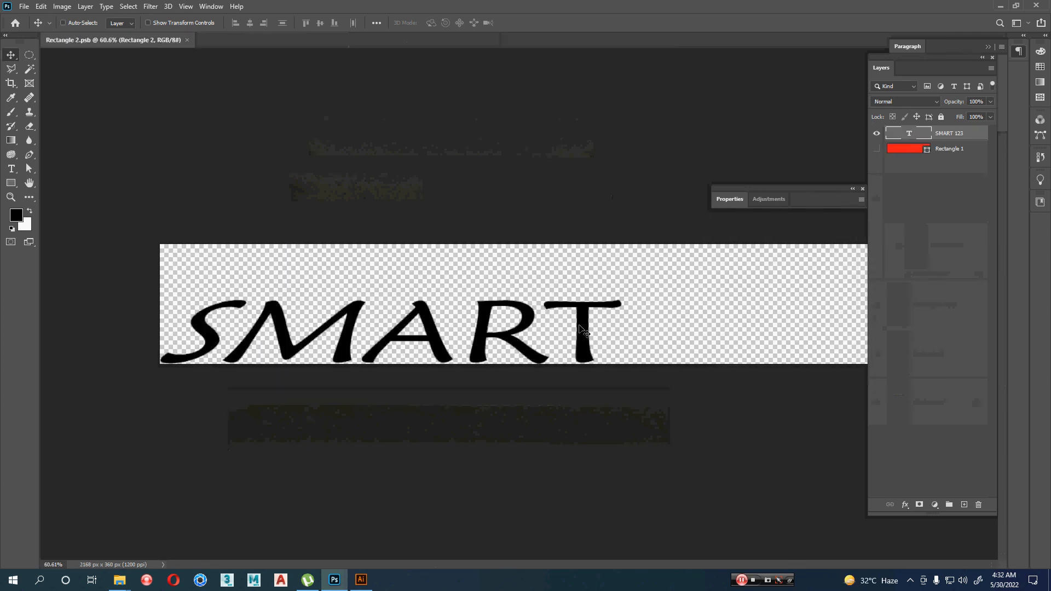
key(ctrl+w)
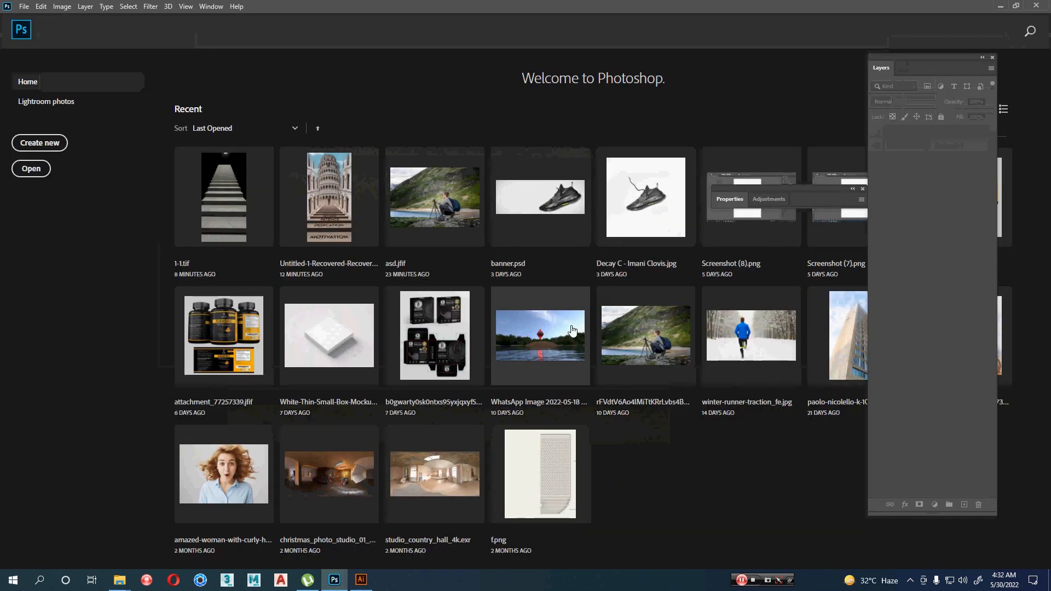
key(super+p)
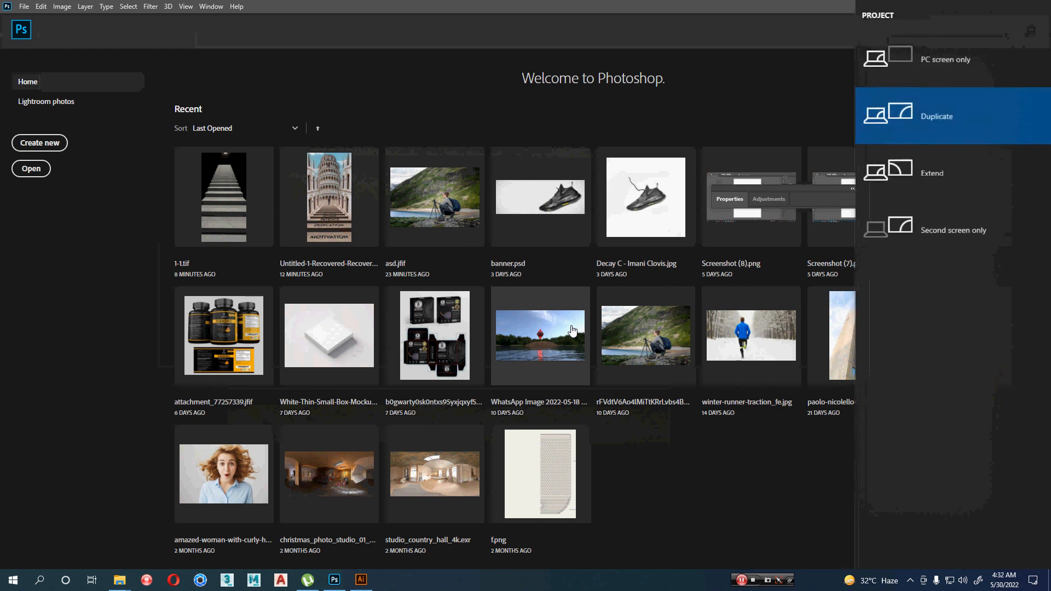